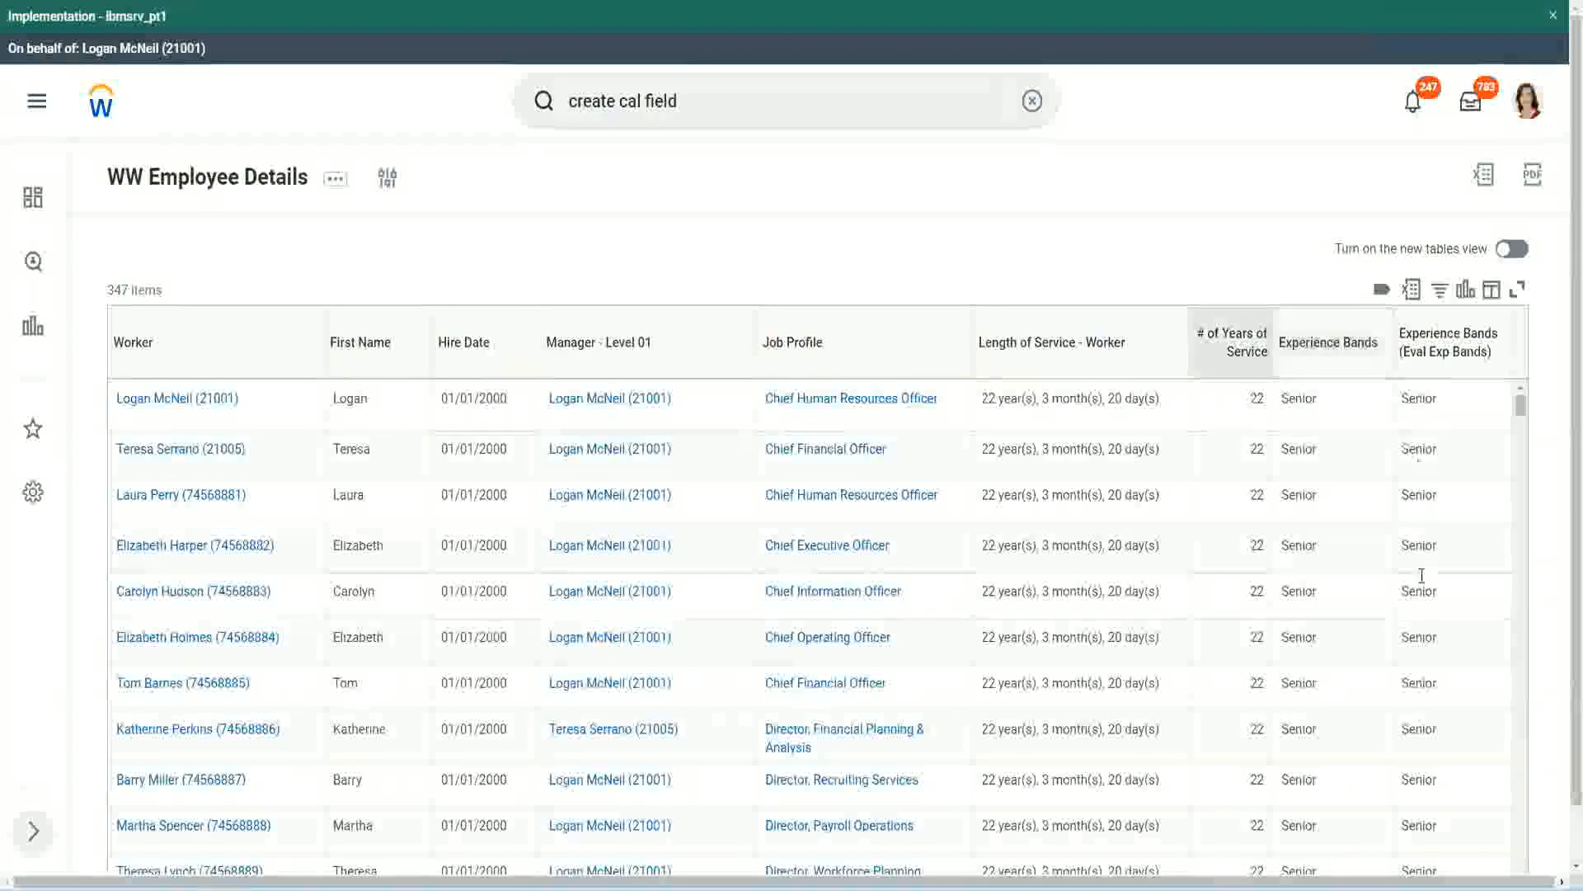
click(1323, 549)
click(1349, 509)
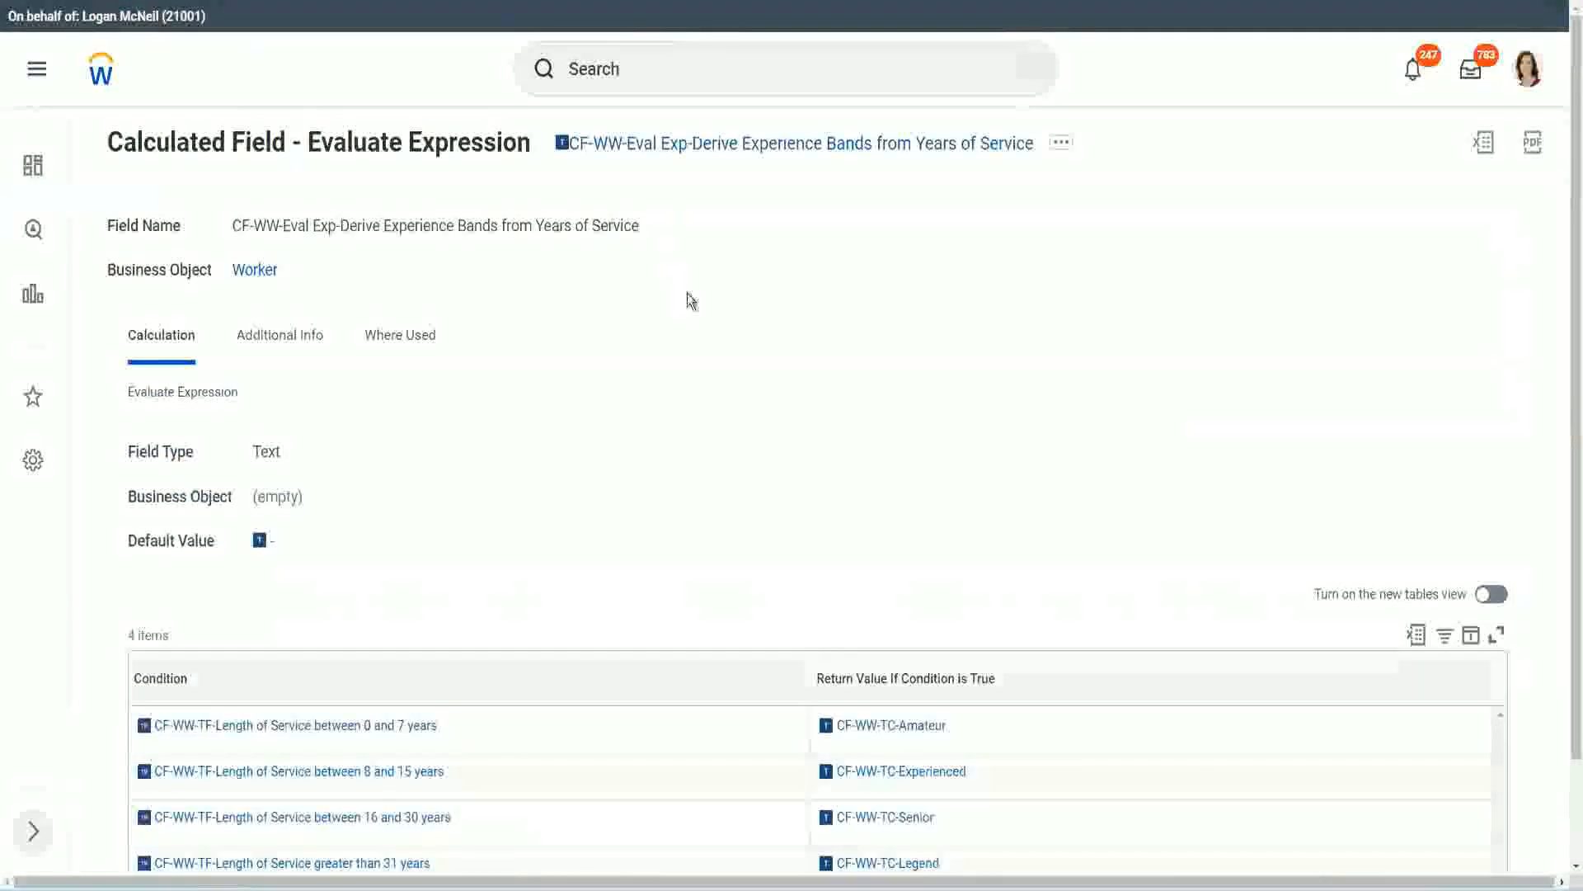
Copy the name of the Evaluate Expression calculated field from its title link
right_click(687, 155)
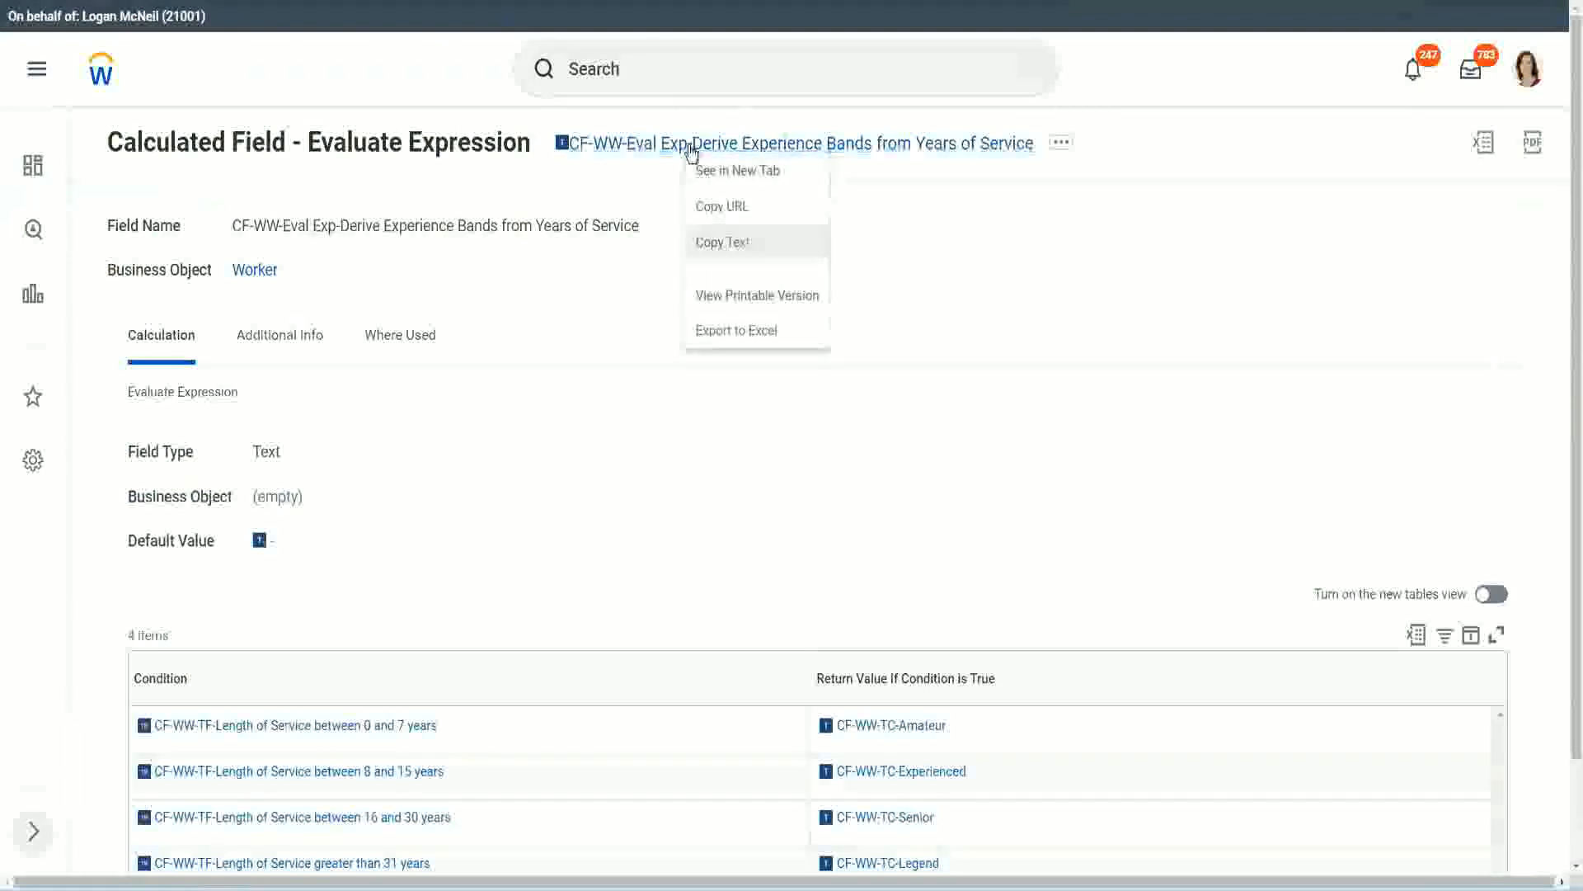
click(742, 244)
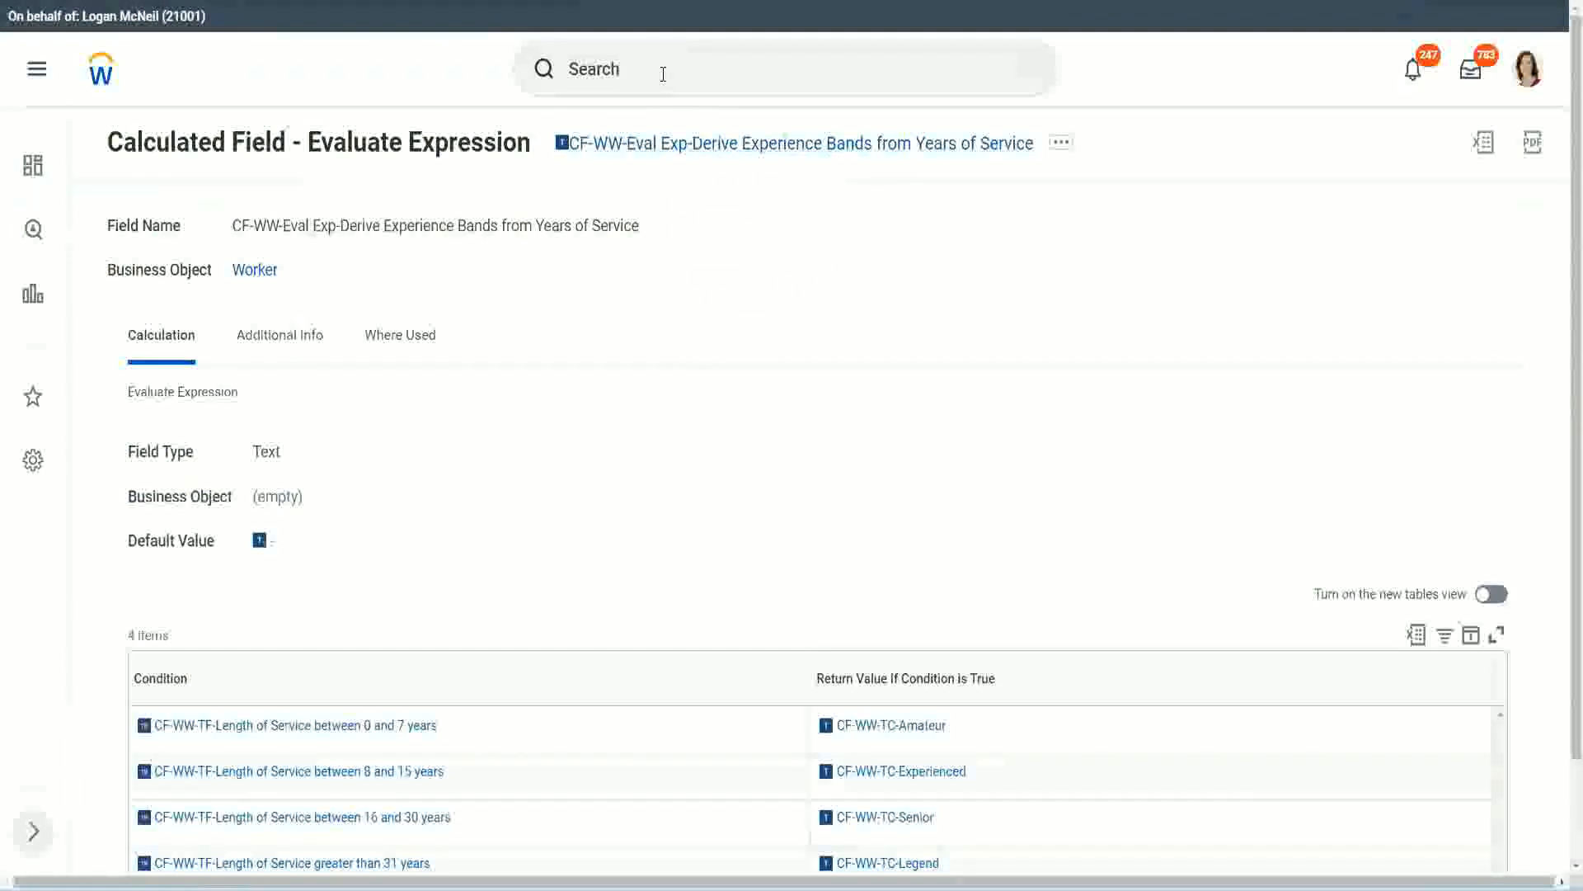
Search for "create calc field" and open the Create Calculated Field task
click(663, 72)
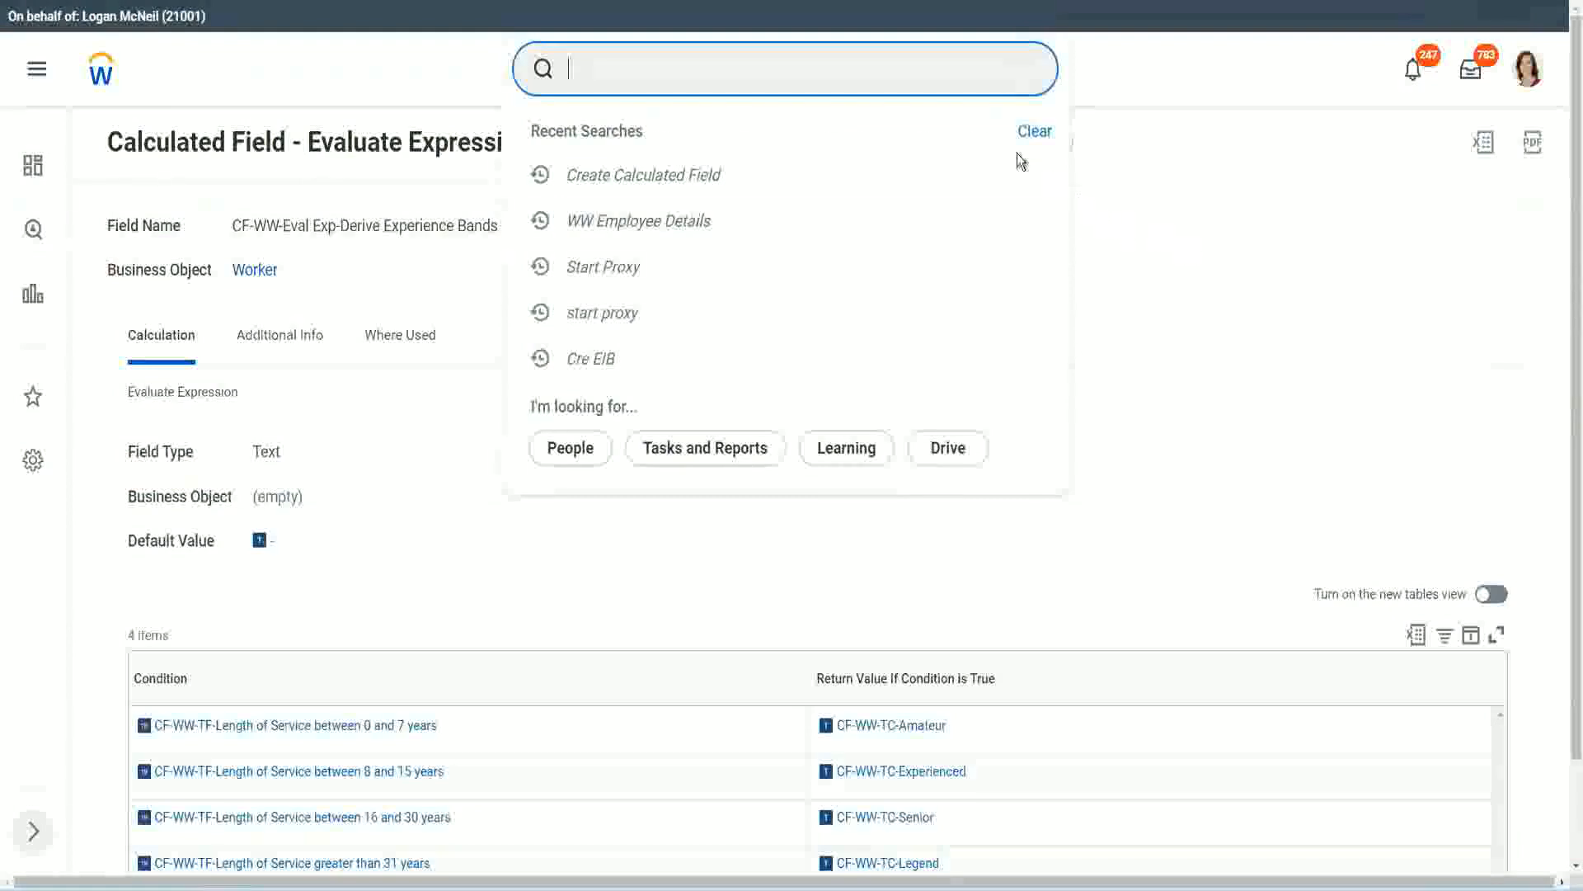
click(626, 62)
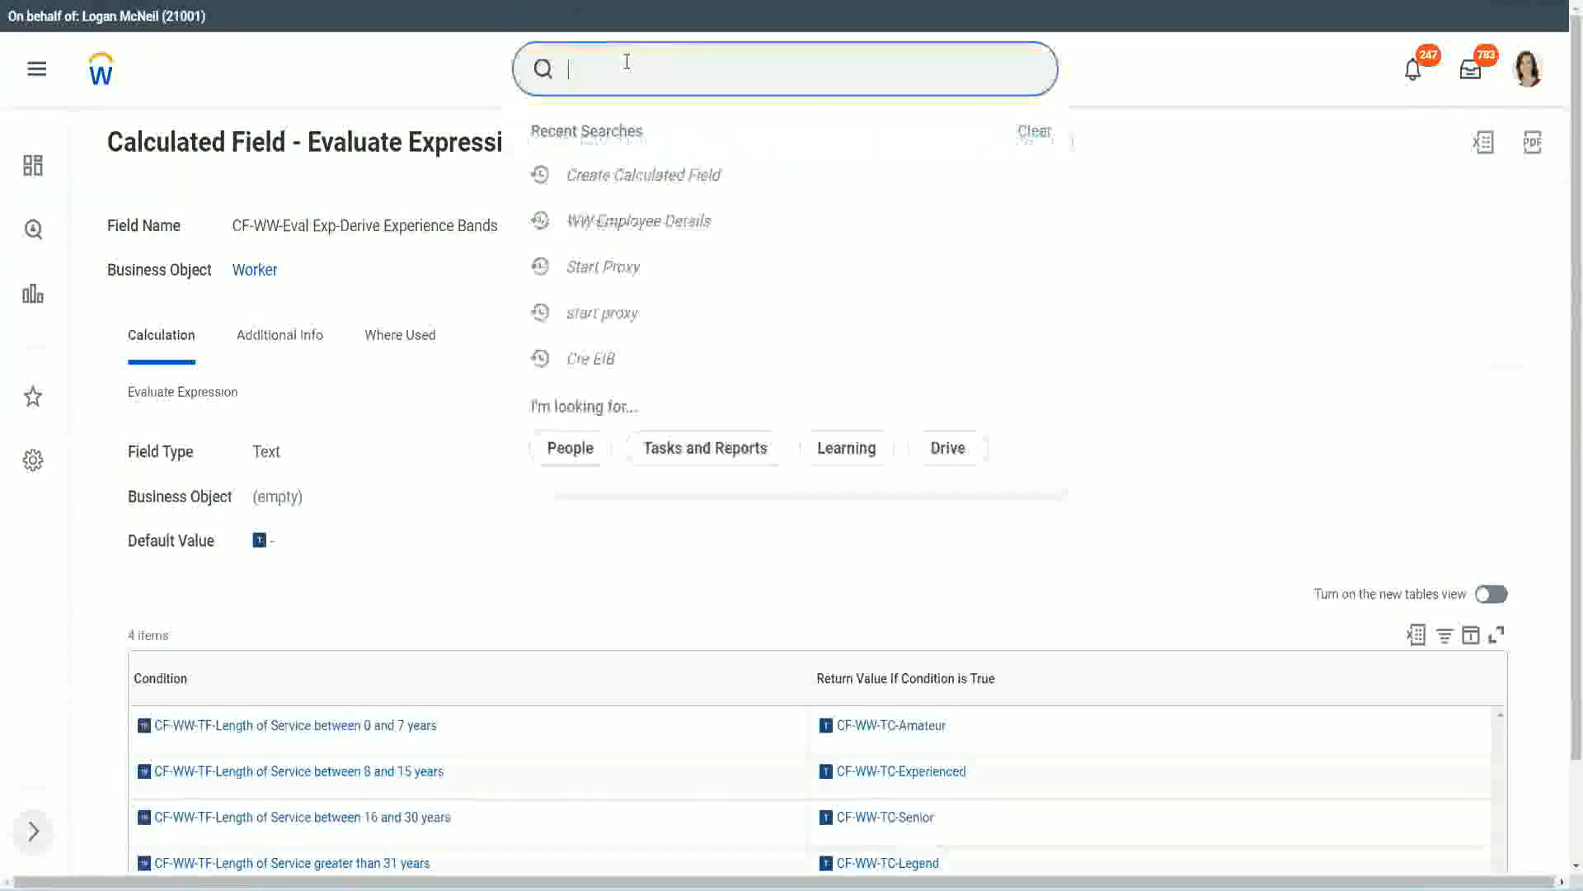
text(create calc)
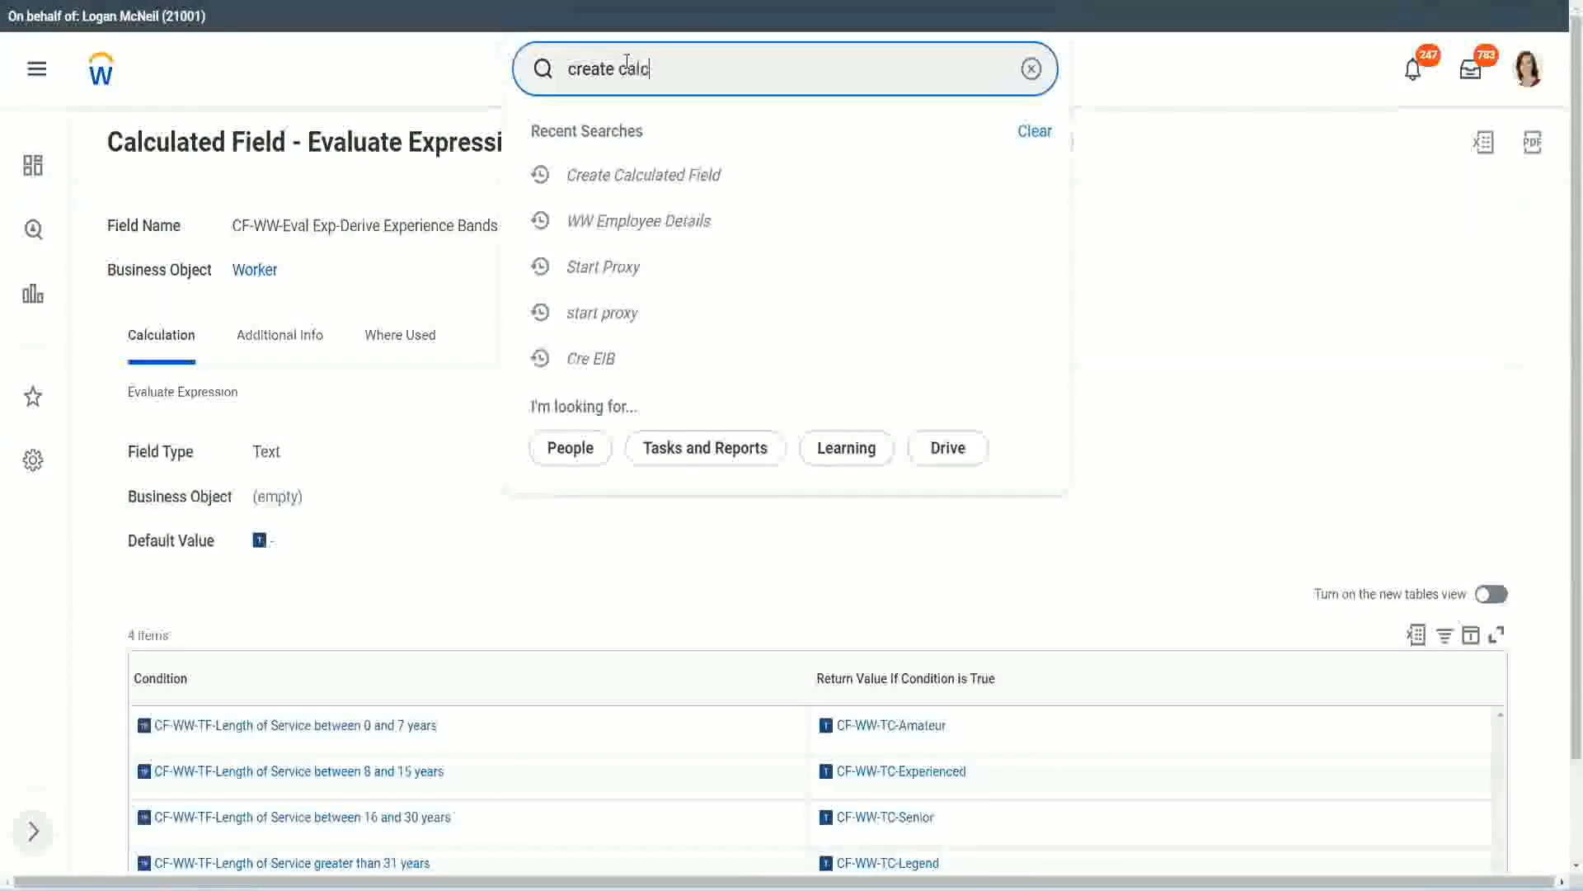
text( field)
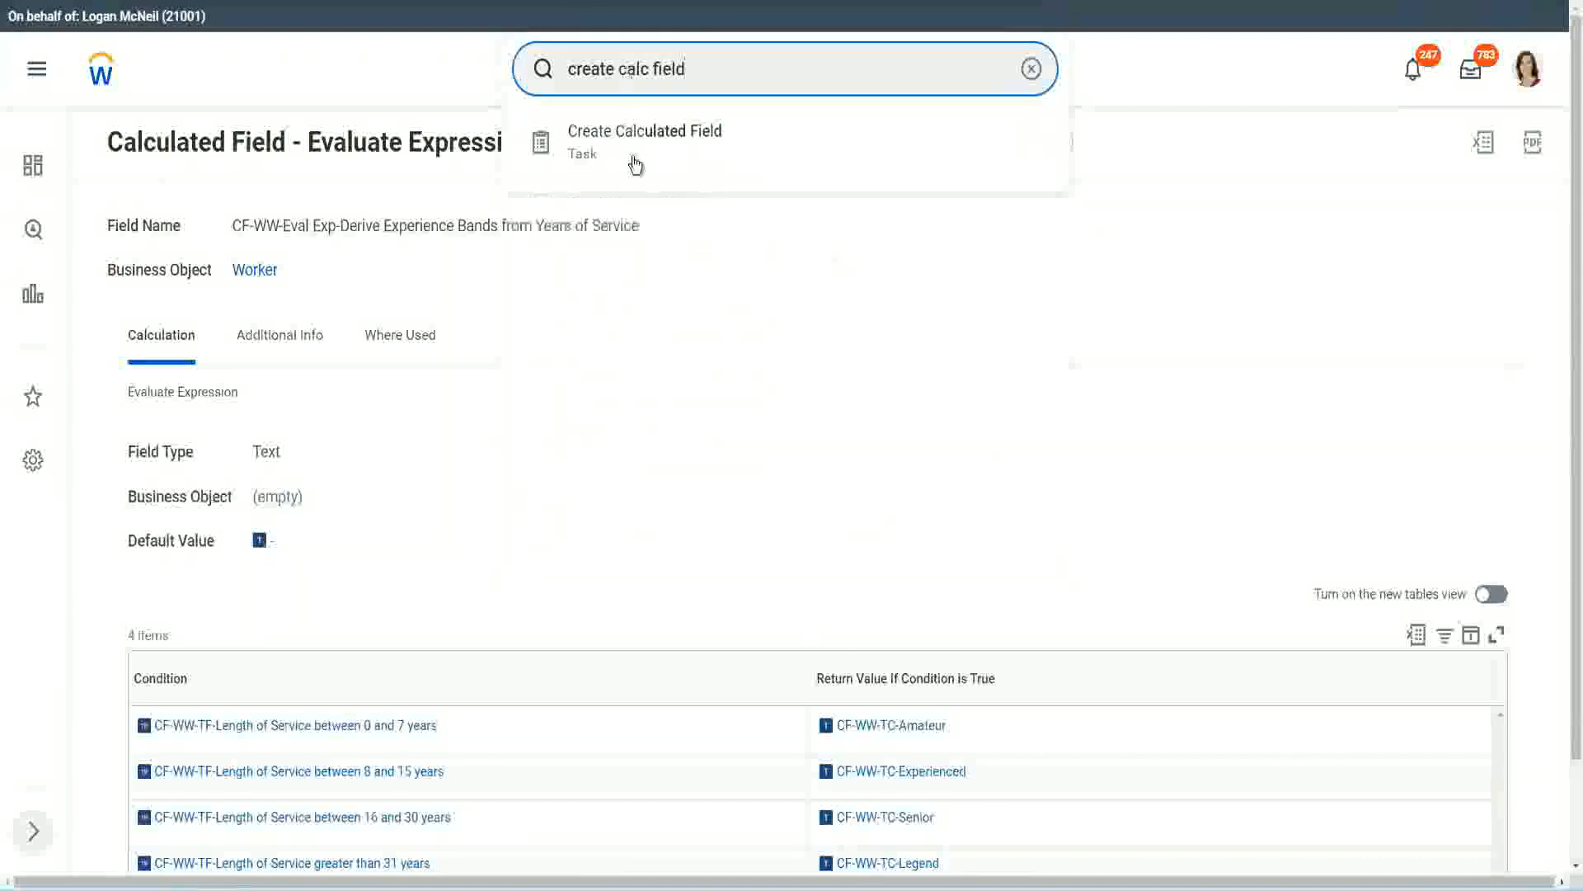
click(657, 151)
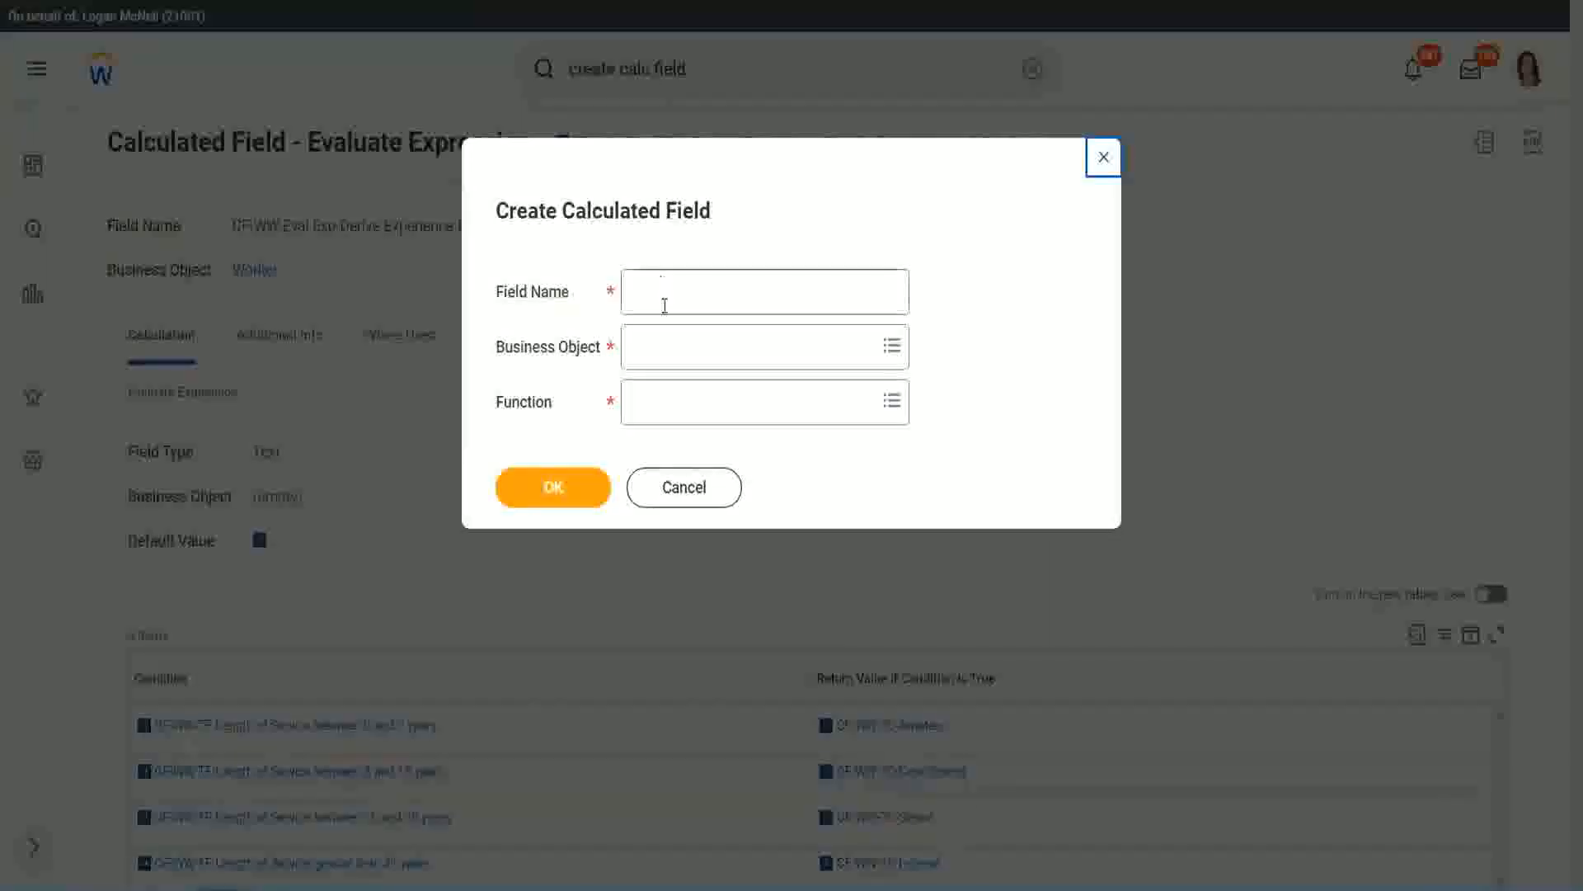
Name the new calculated field "CF-WW-LRB-Identify Experience Bands from years of Service"
click(667, 294)
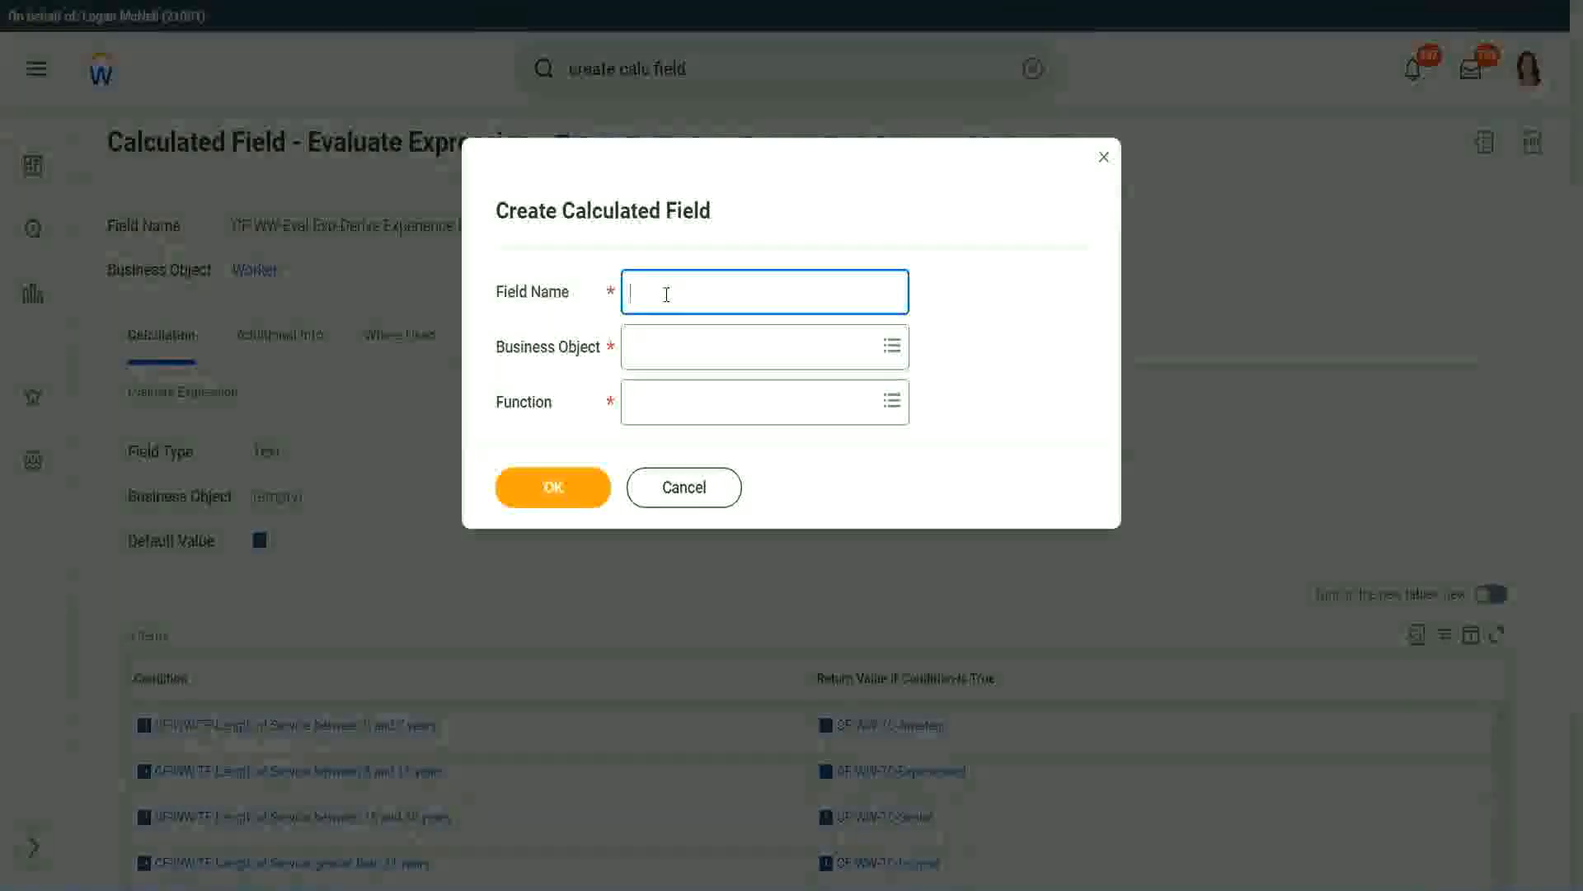
text(CF)
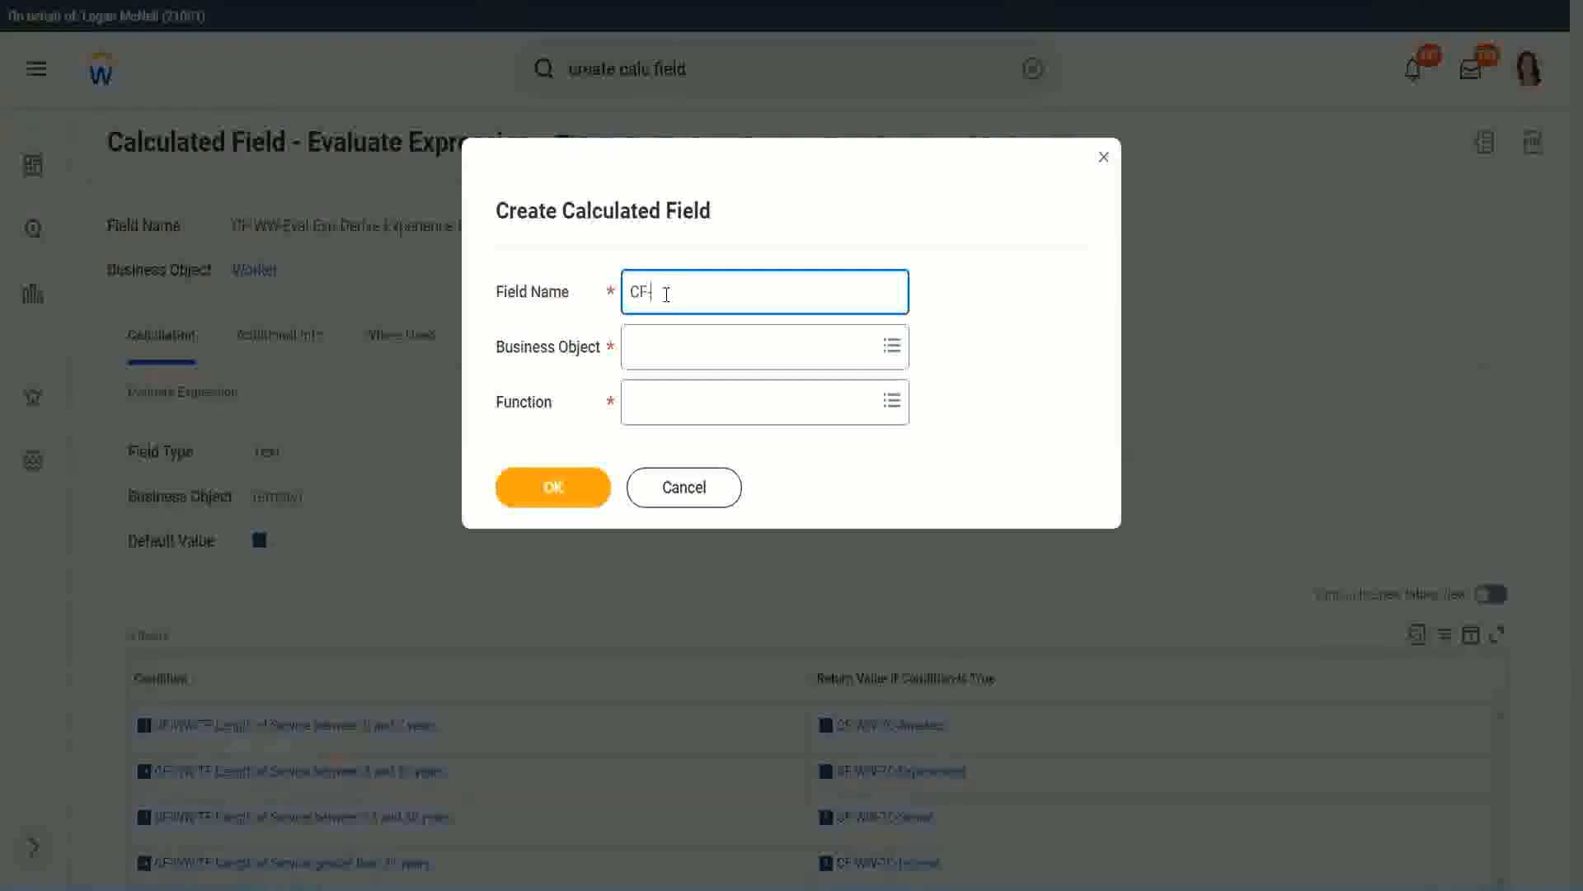
text(-WW-LRB-Identify Exe)
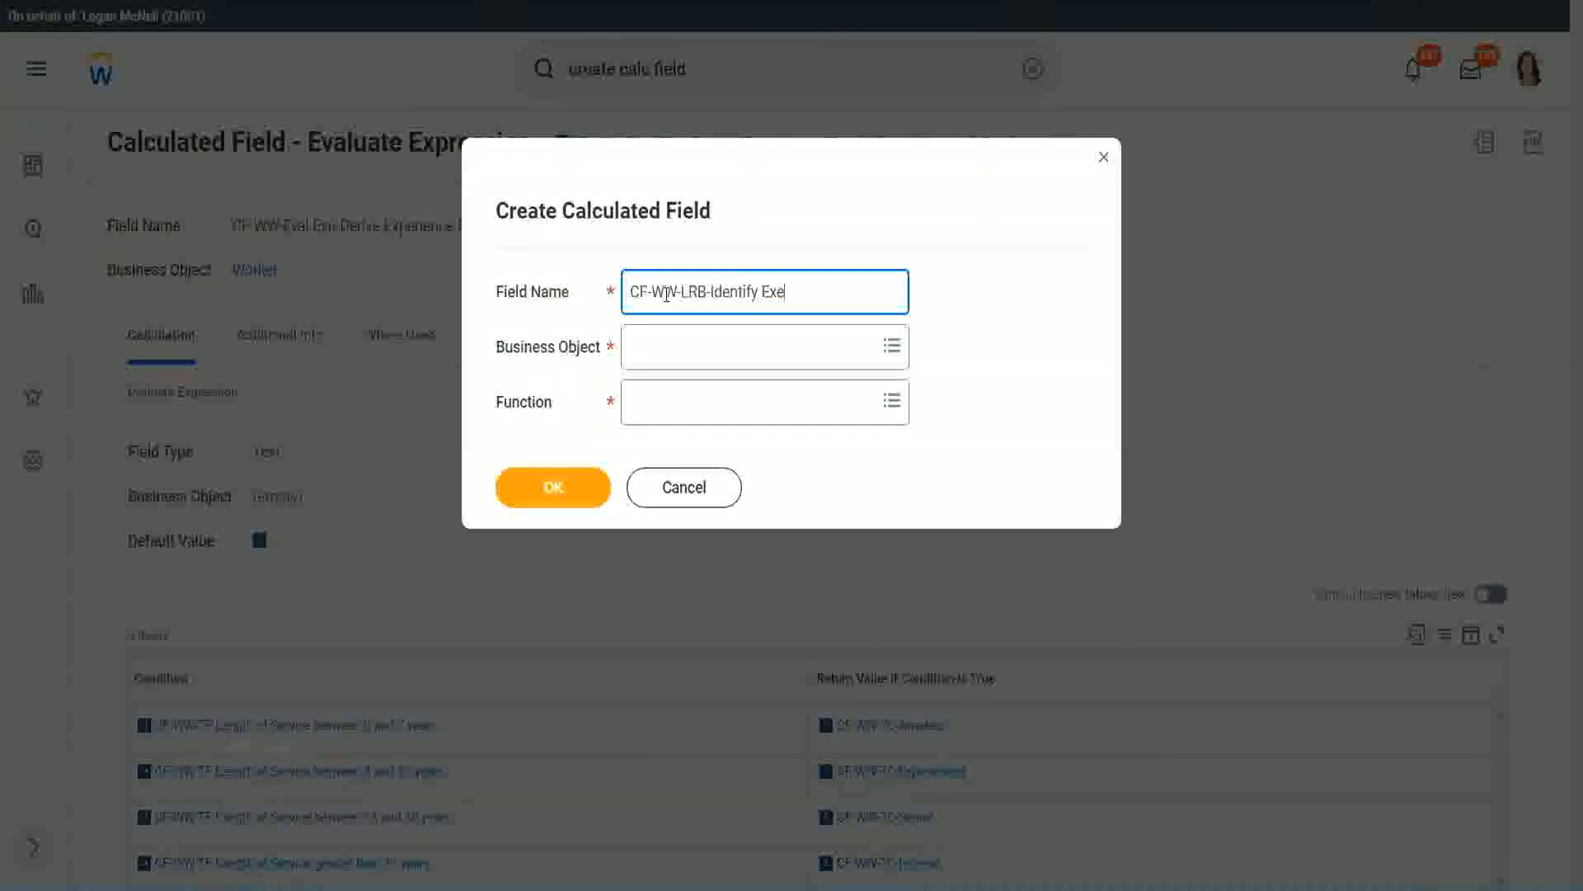
key(BackSpace)
text(perience Bands fro)
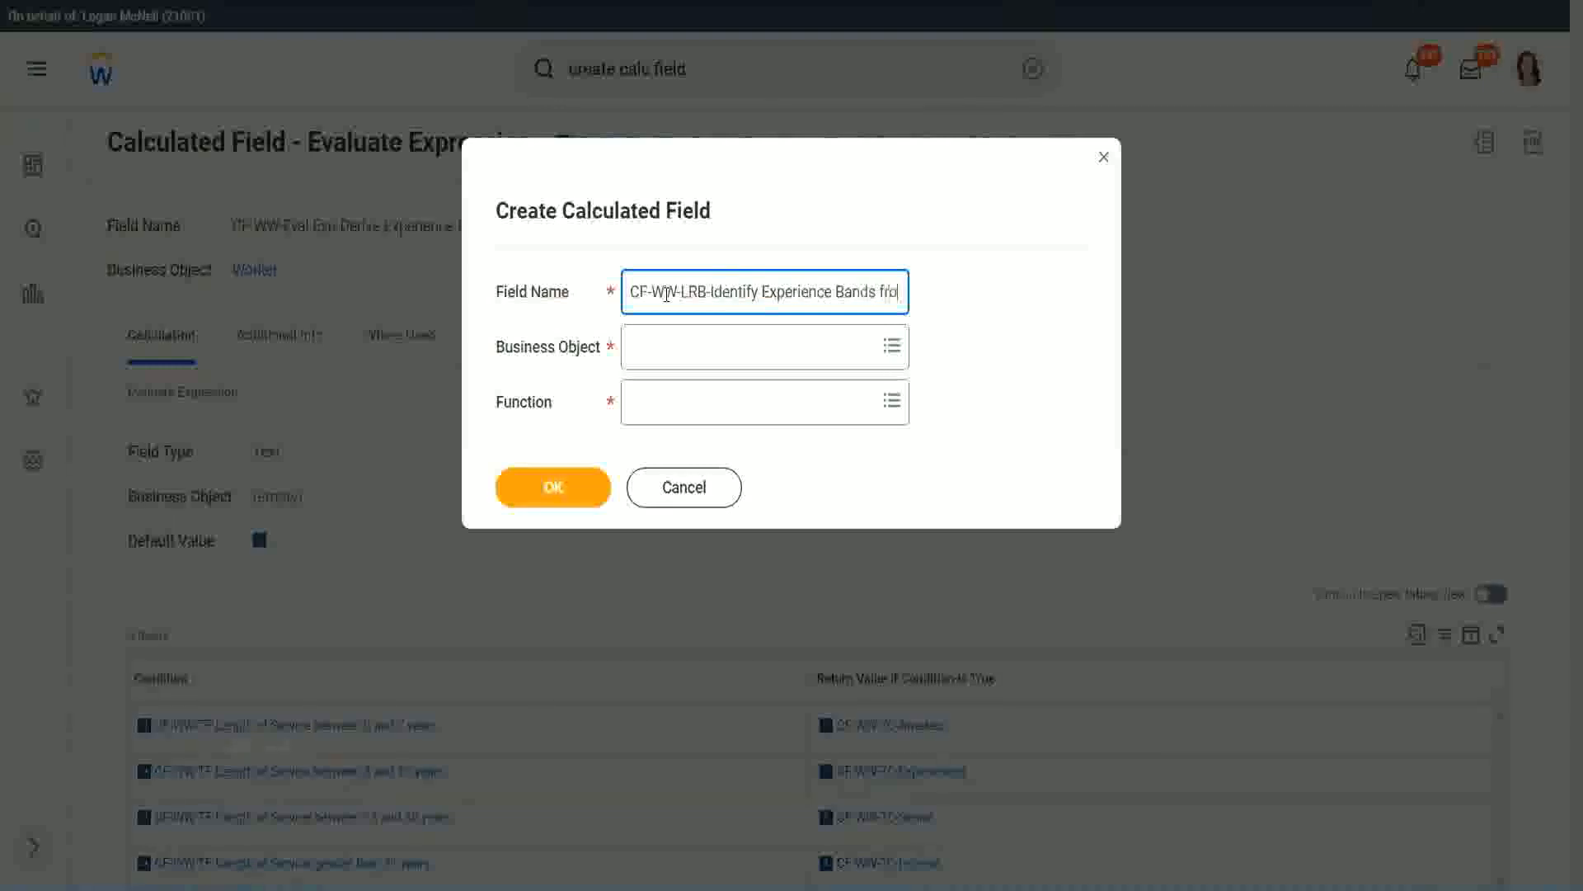
text(m years of Service)
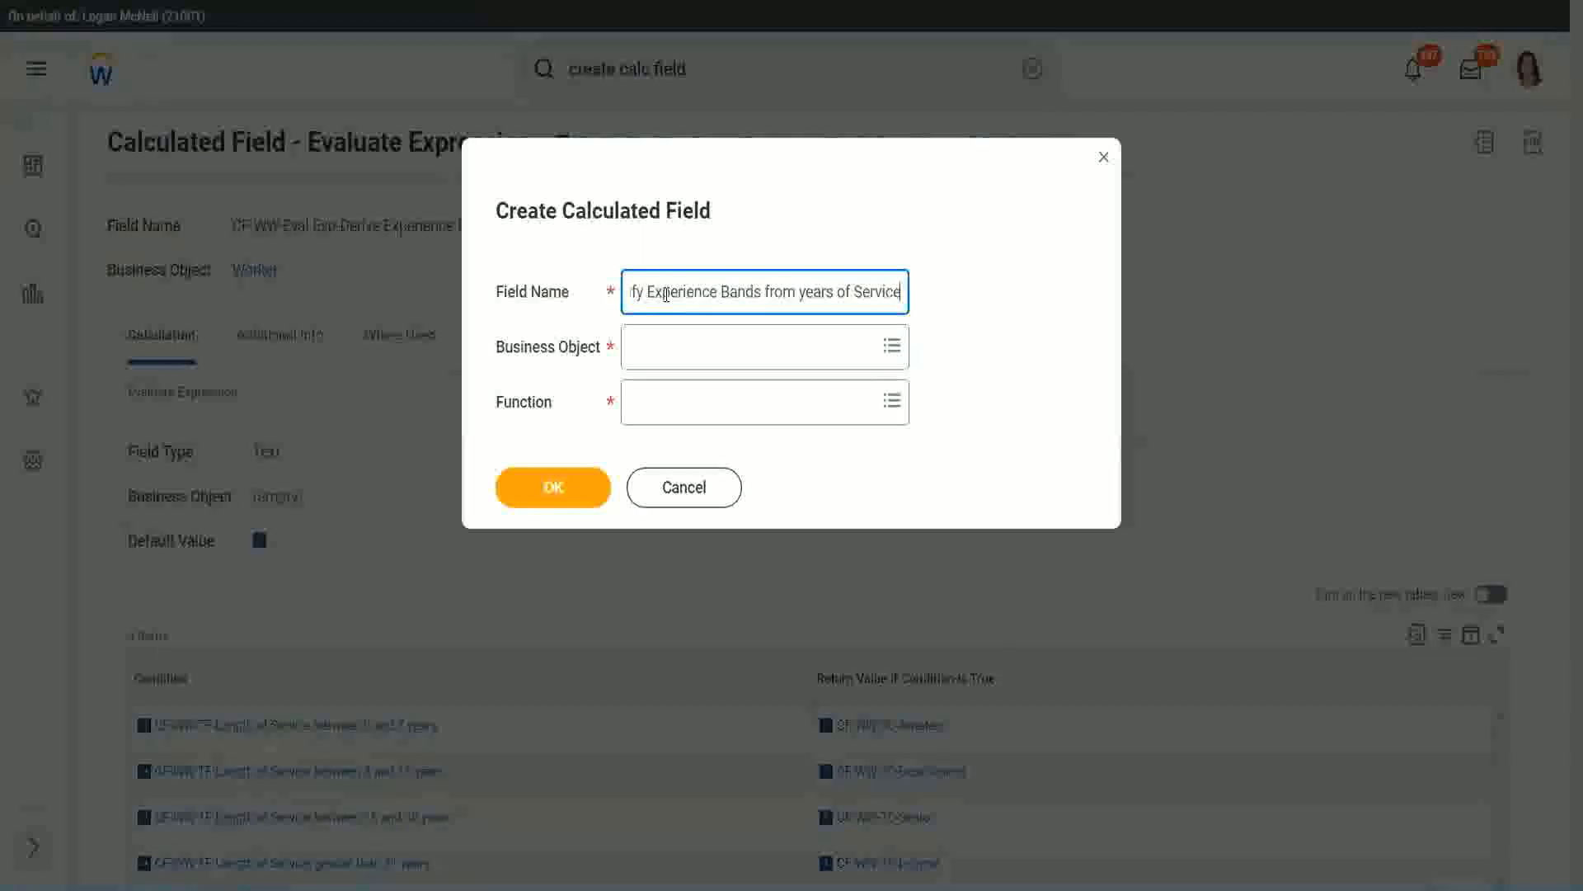
key(Tab)
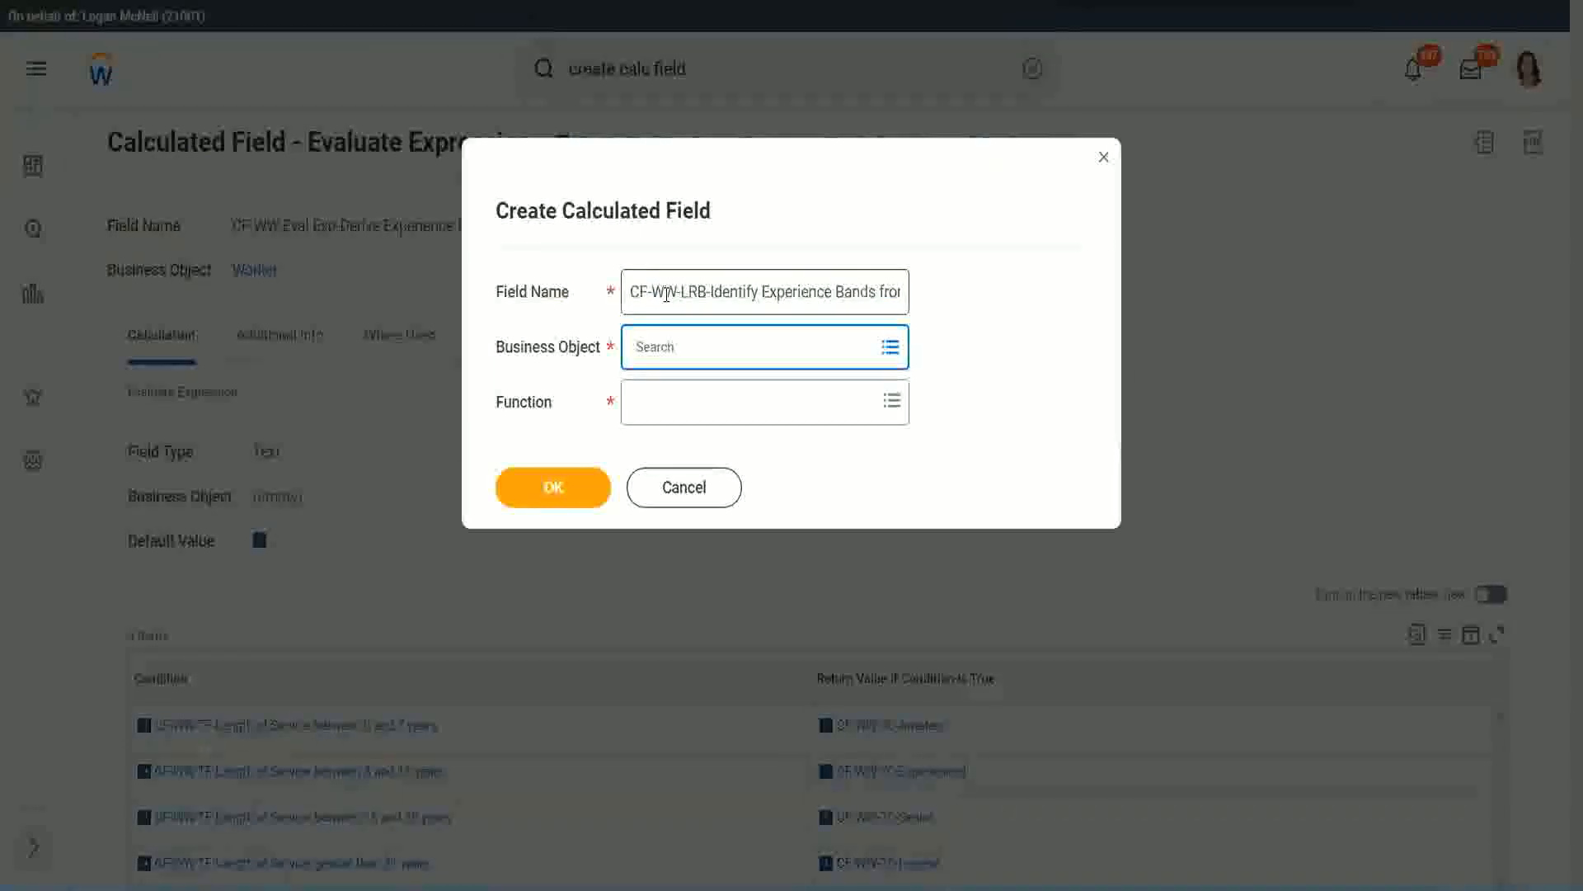
Set the business object to Worker and the function to Lookup Range Band, and confirm the new calculated field
text(worker)
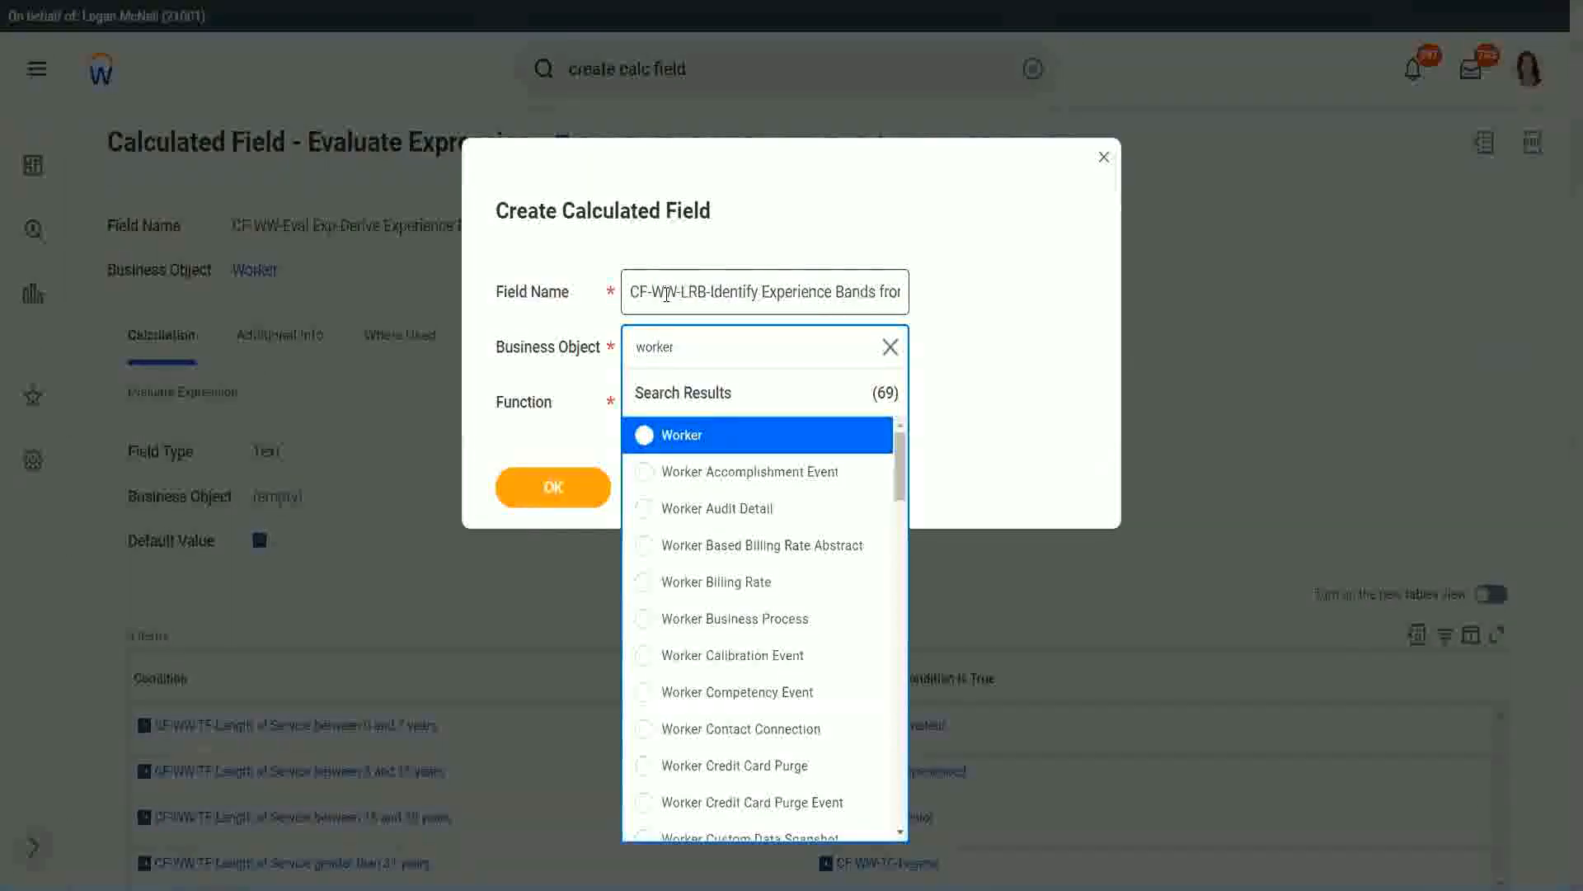
key(Return)
key(Tab)
text(lrb)
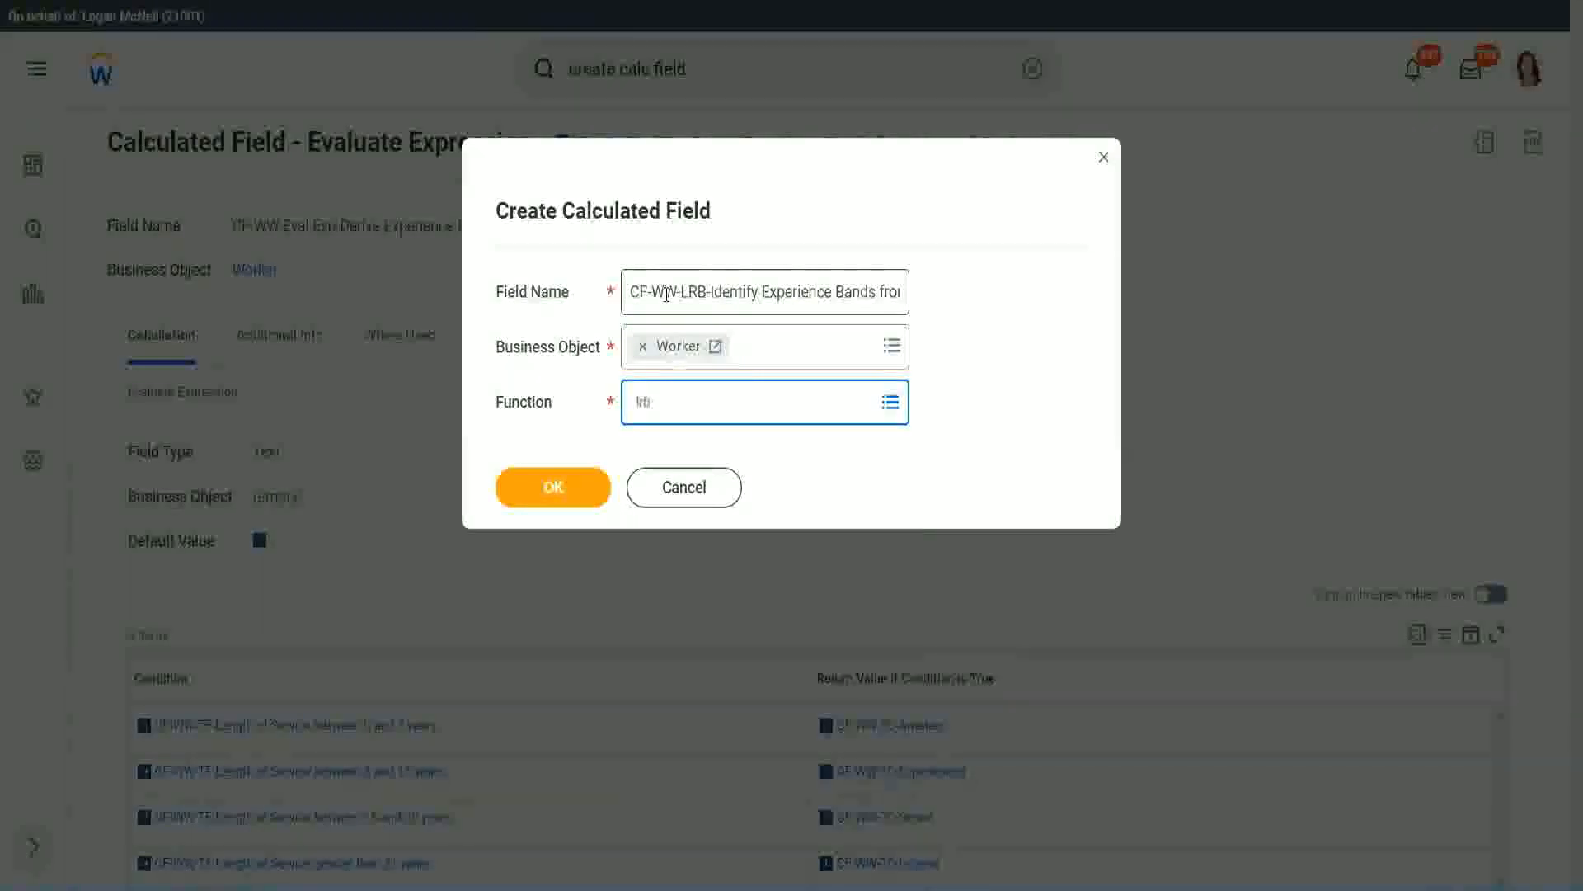
key(Return)
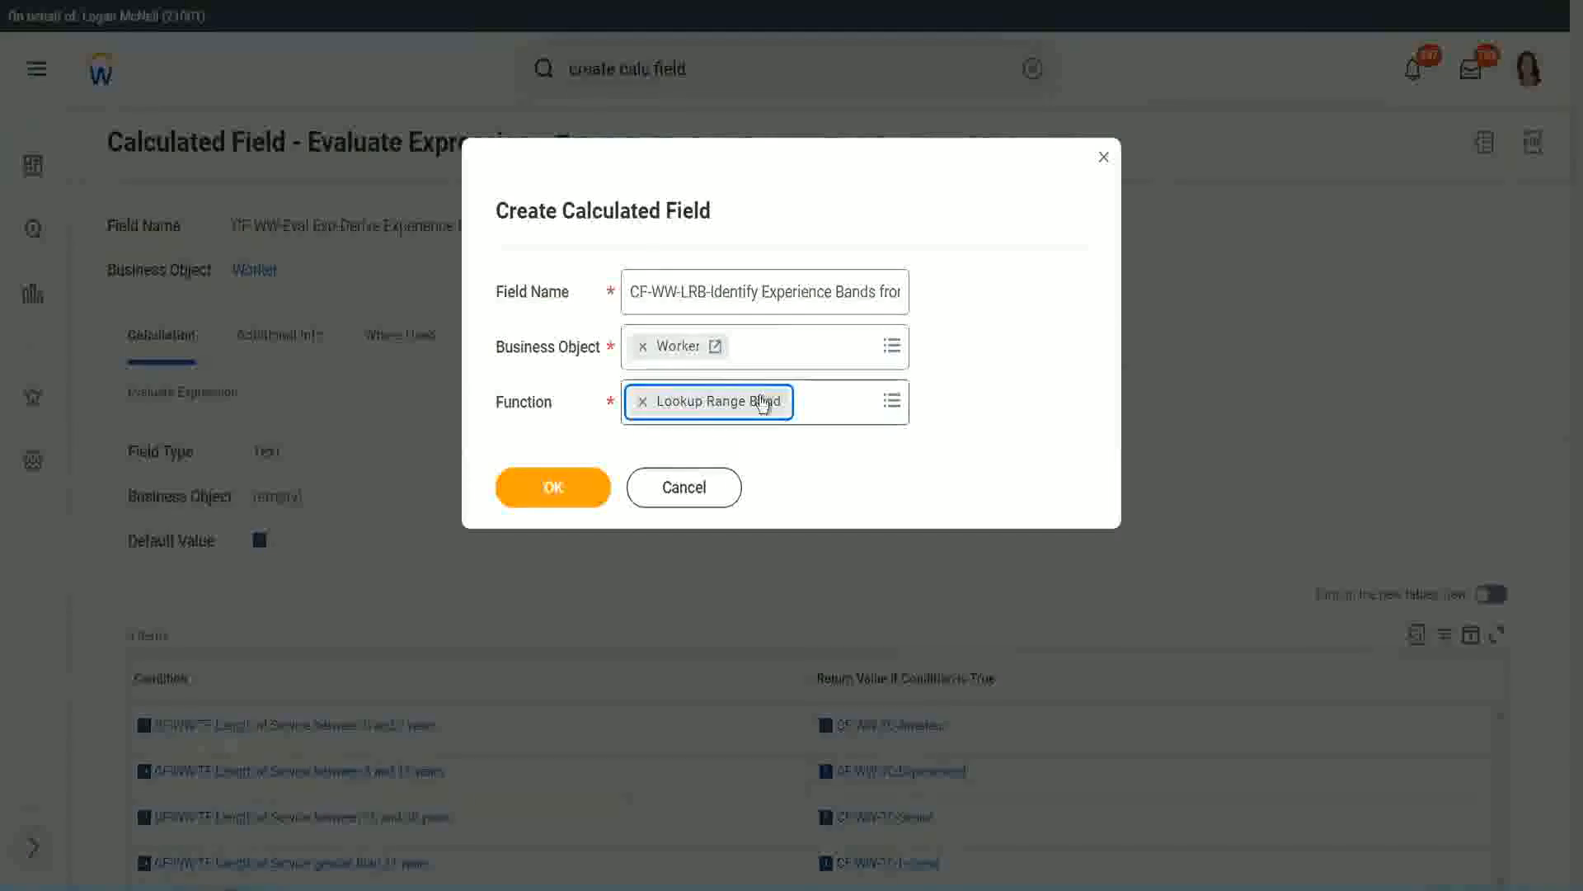
click(566, 491)
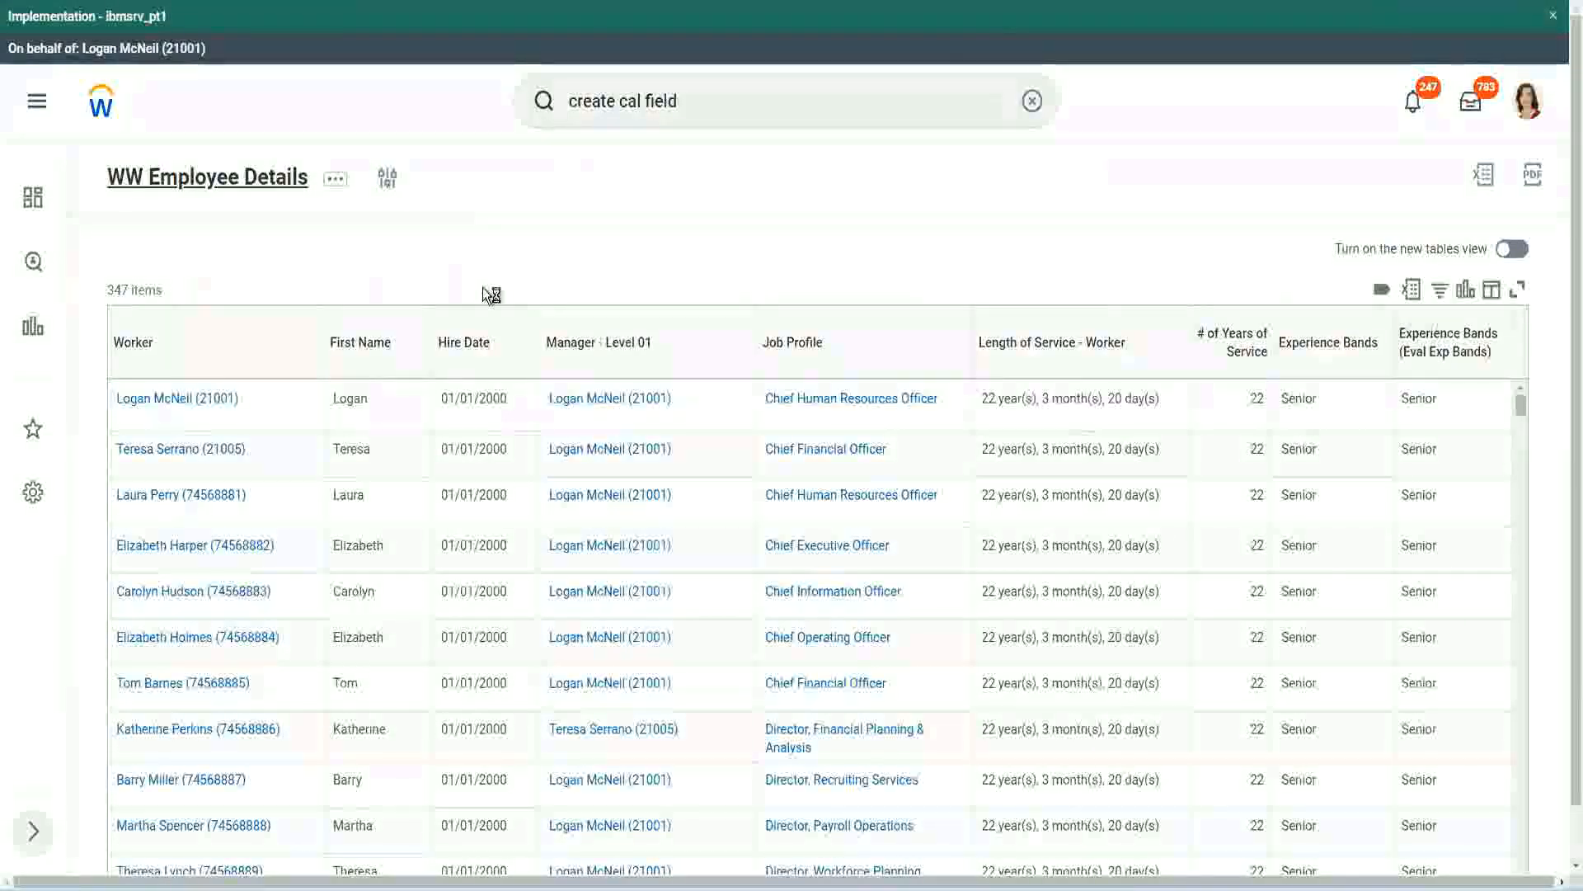
Open the WW Employee Details report definition and copy the field name "CF-WW-Convert Text To Number-Number of Years from Length of Service"
click(567, 511)
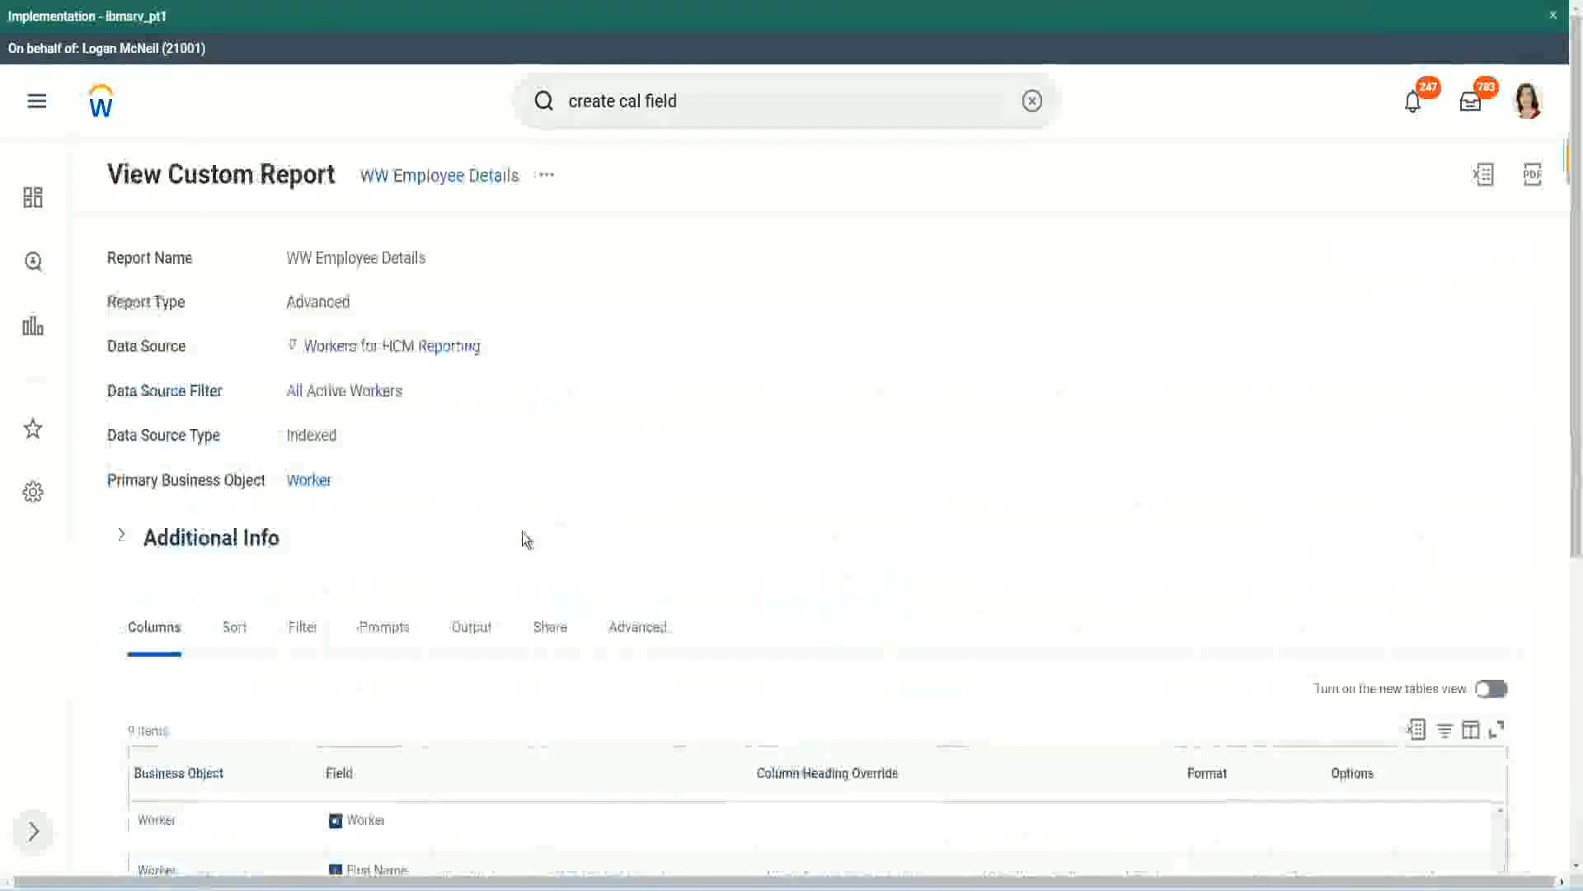
scroll(519, 593, down, 5)
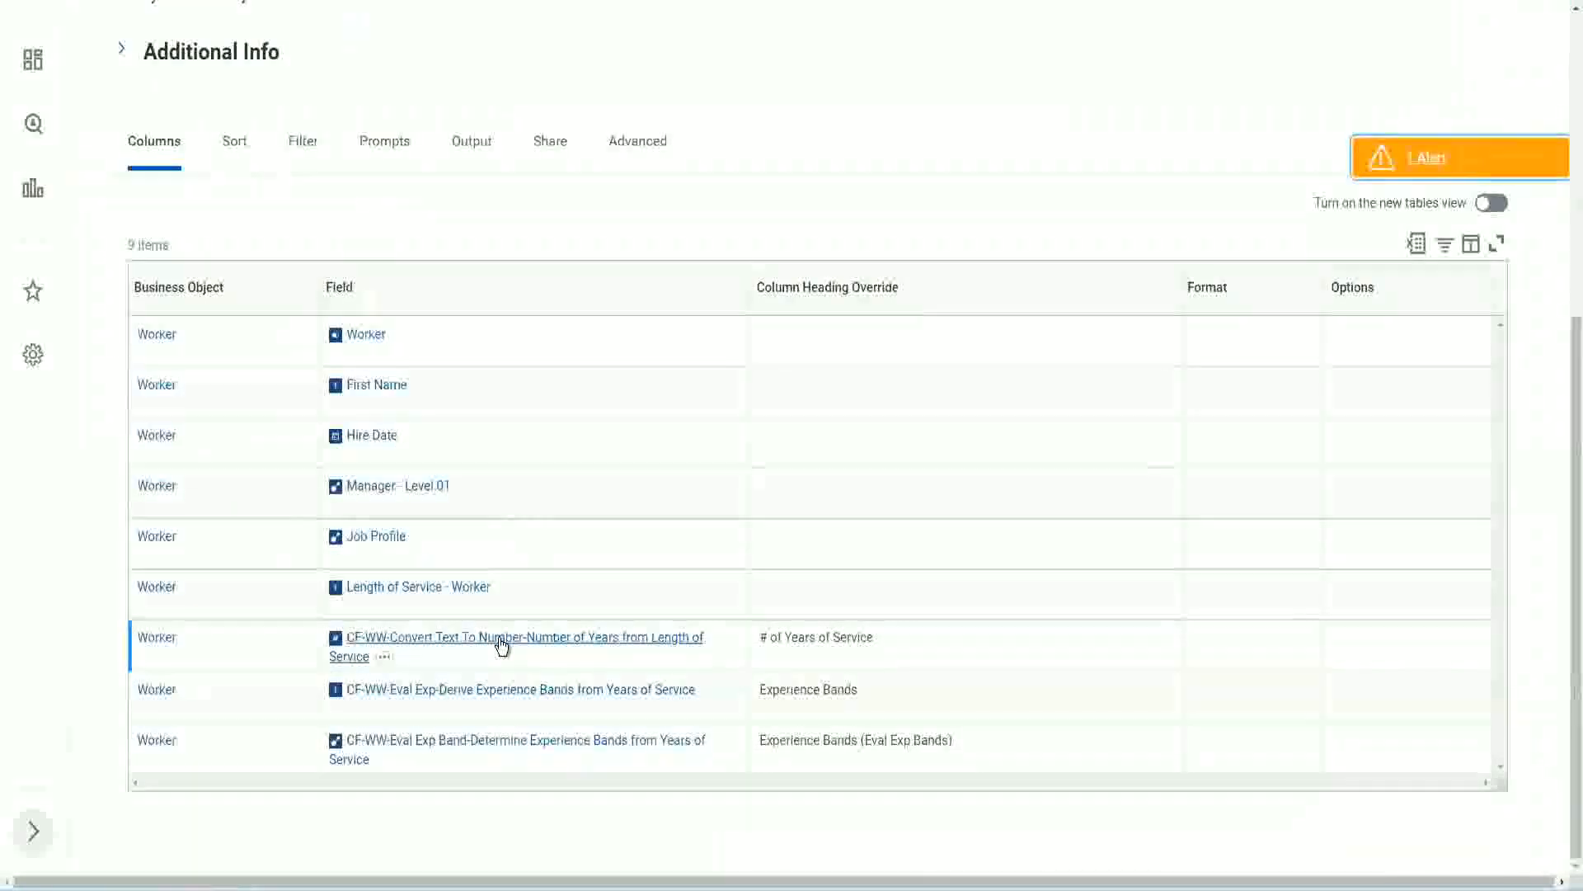
right_click(501, 649)
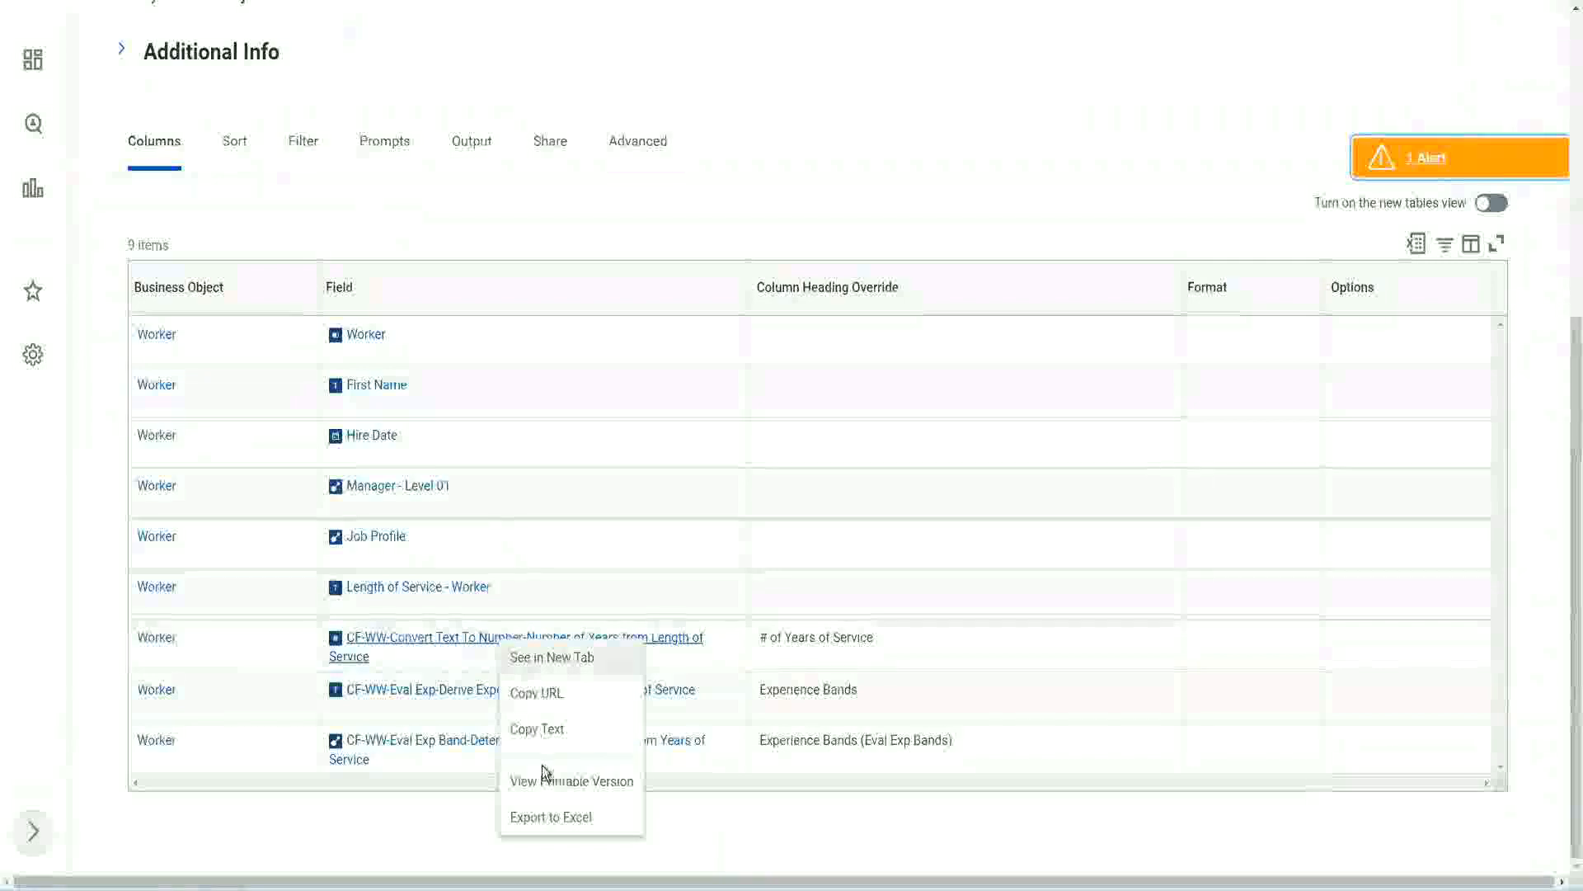
click(544, 729)
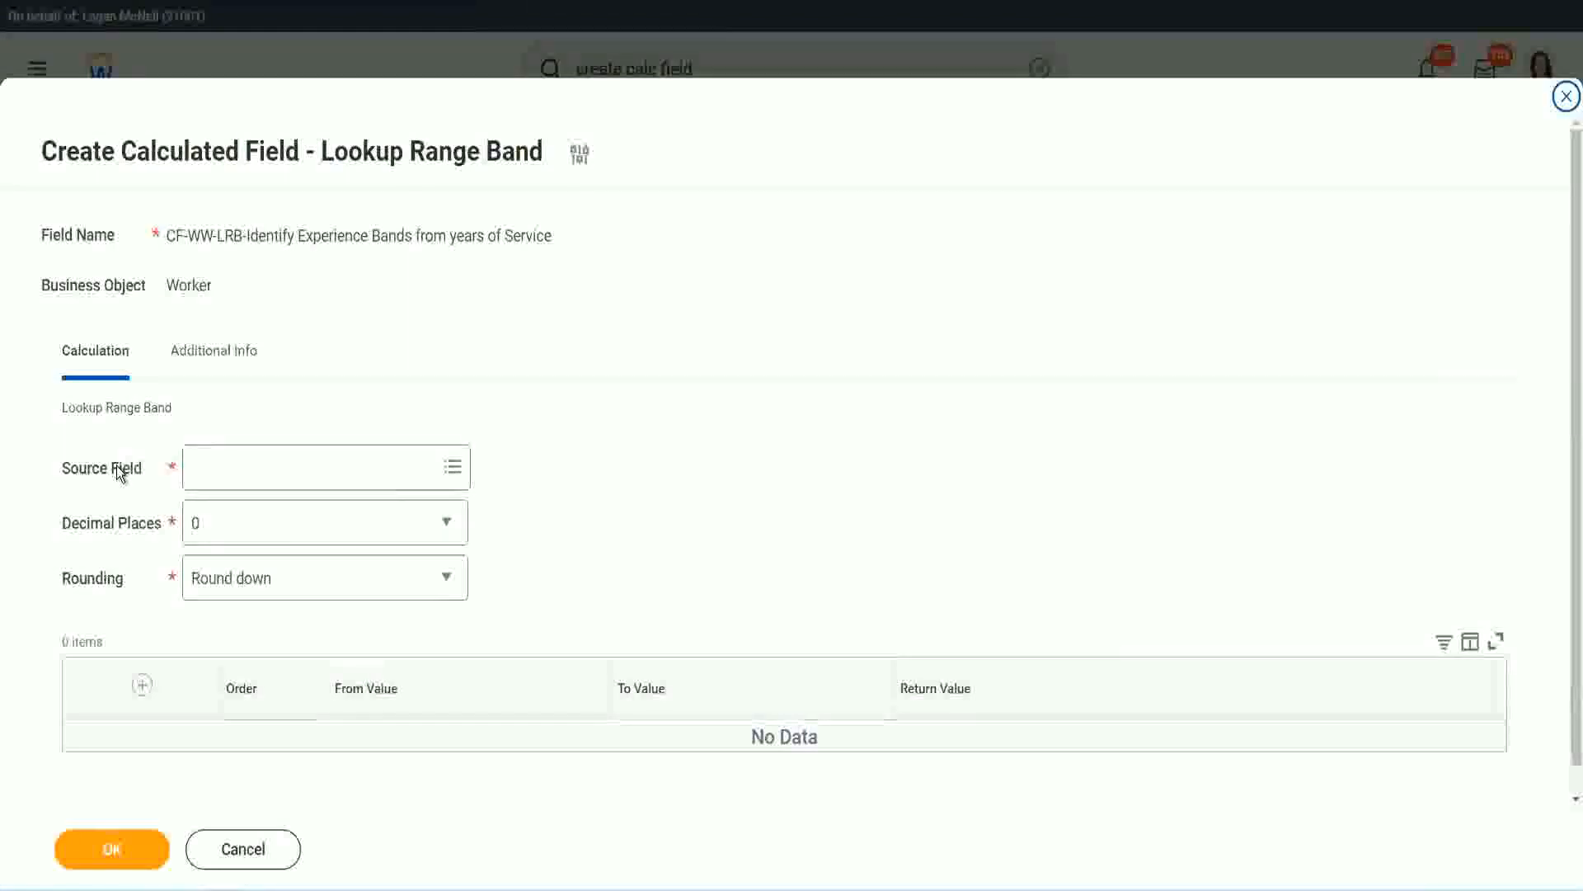
Set the source field to "CF-WW-Convert Text To Number-Number of Years from Length of Service" and leave the decimal places at 0
click(246, 467)
key(Return)
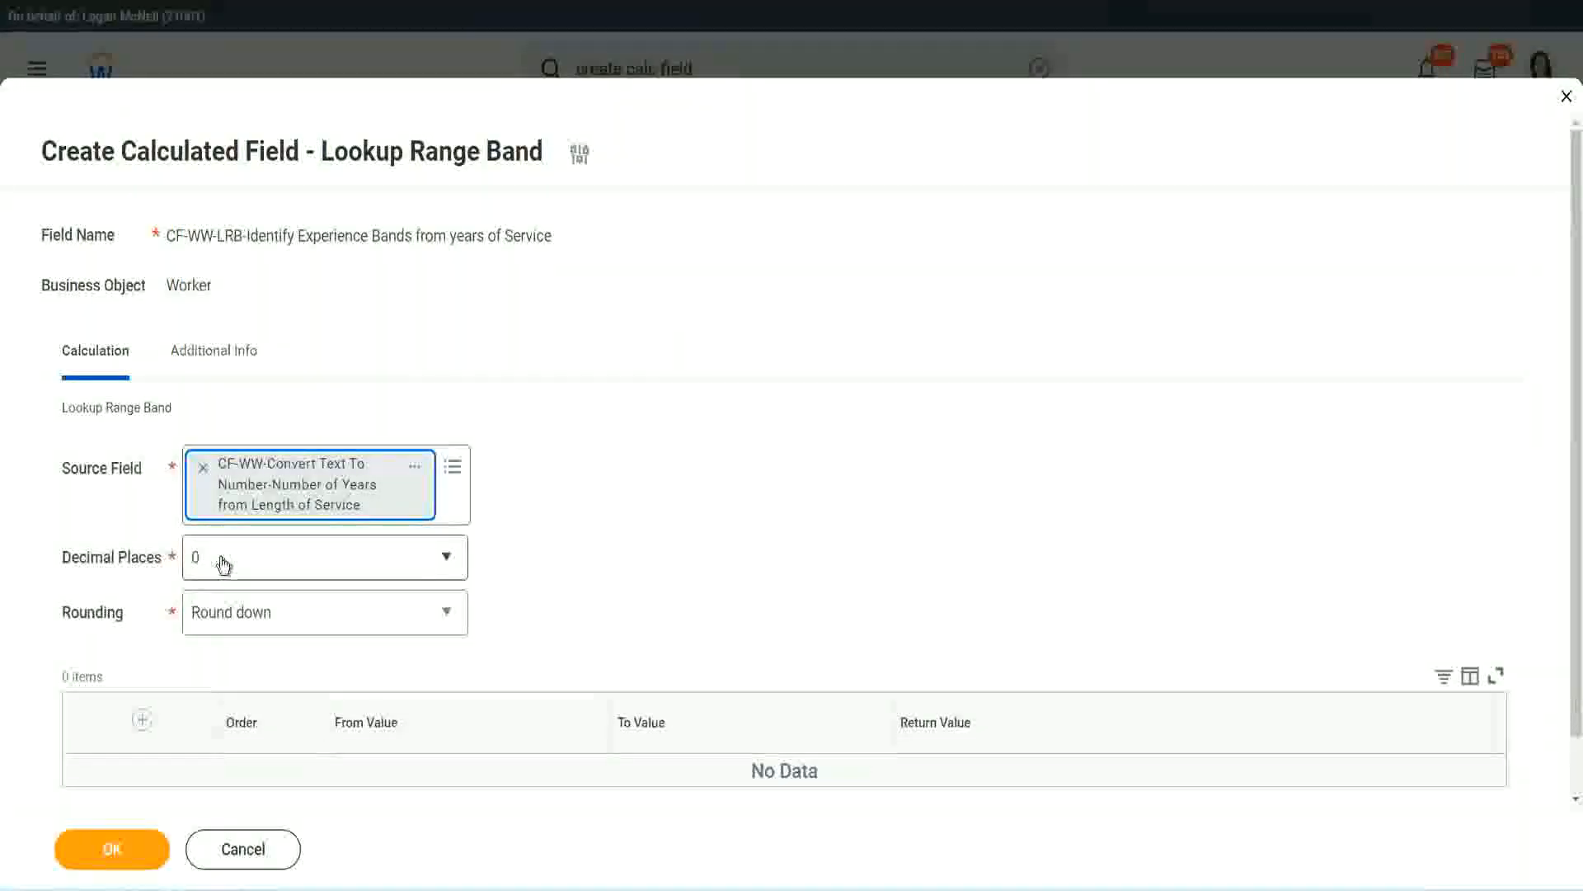
click(309, 566)
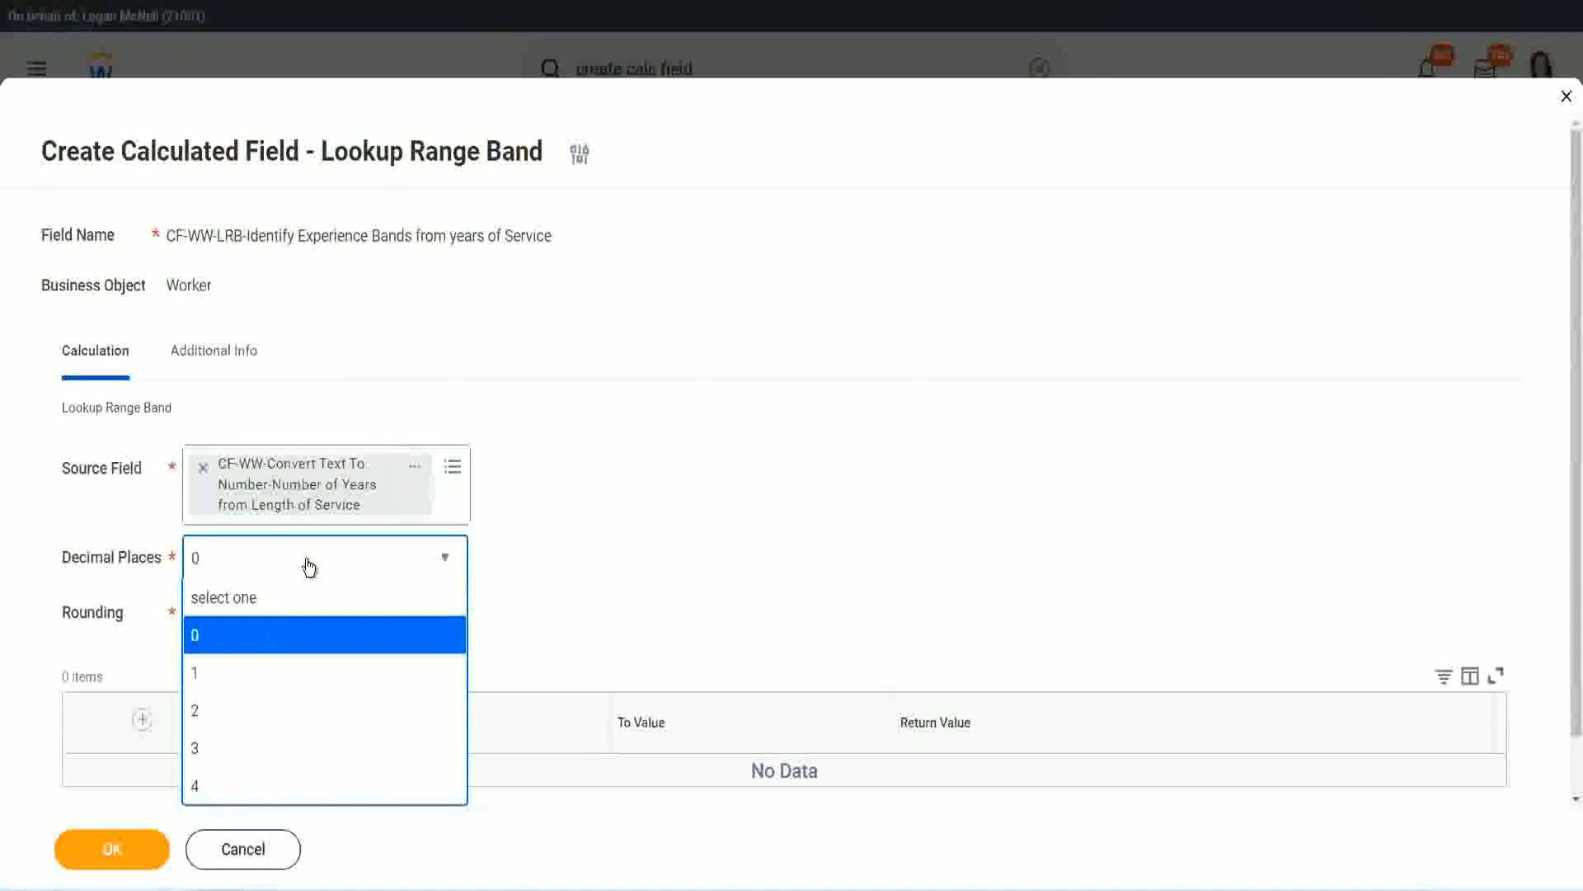
click(619, 544)
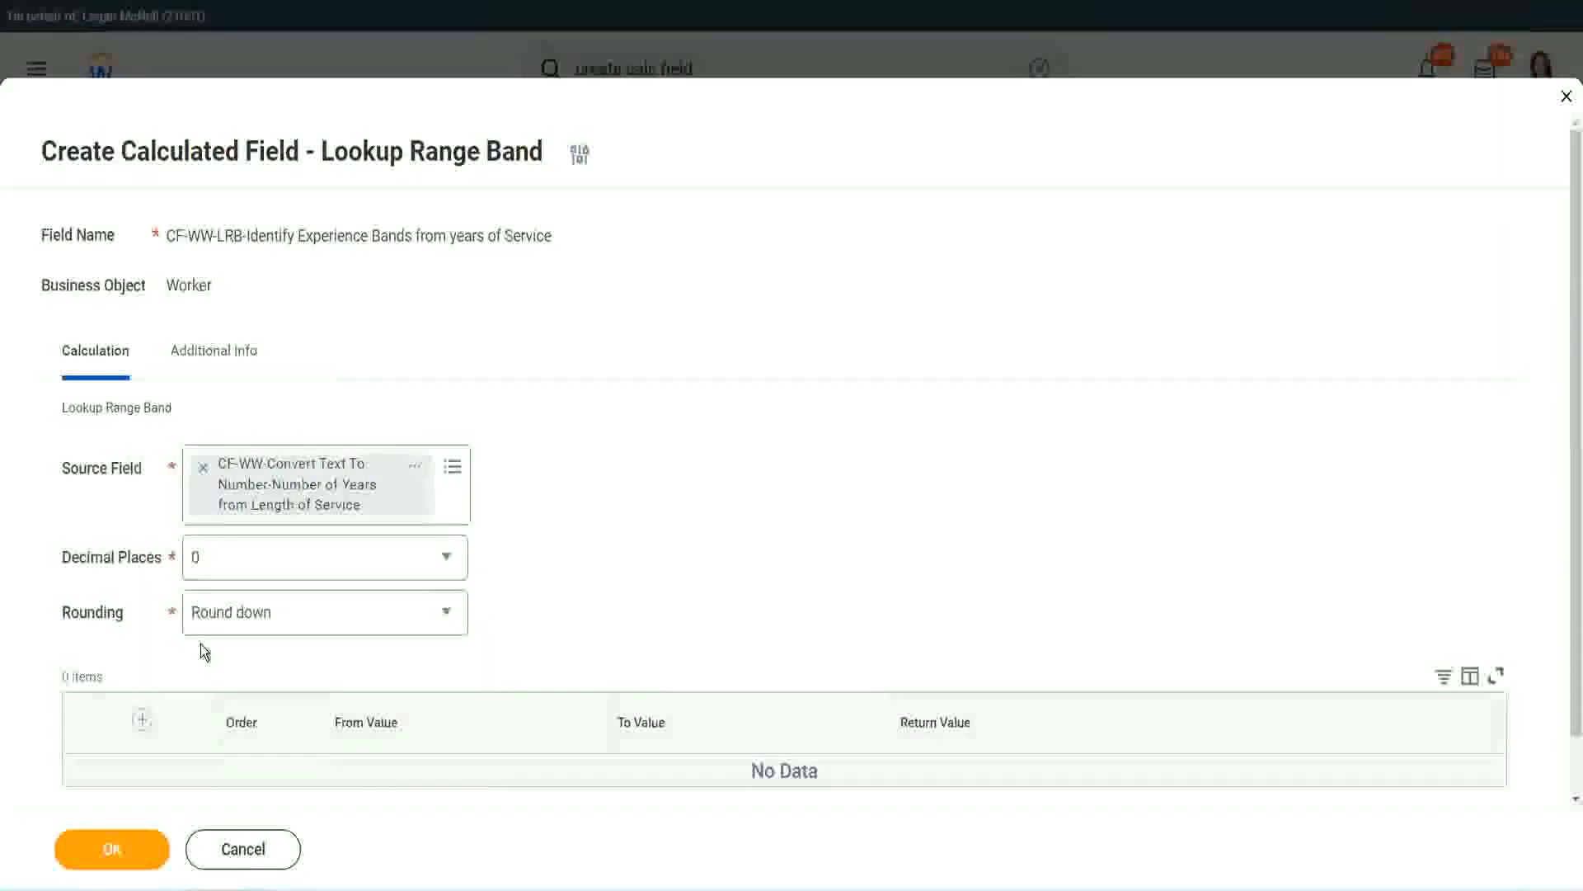
Set the rounding of the Lookup Range Band calculation to Round
click(255, 618)
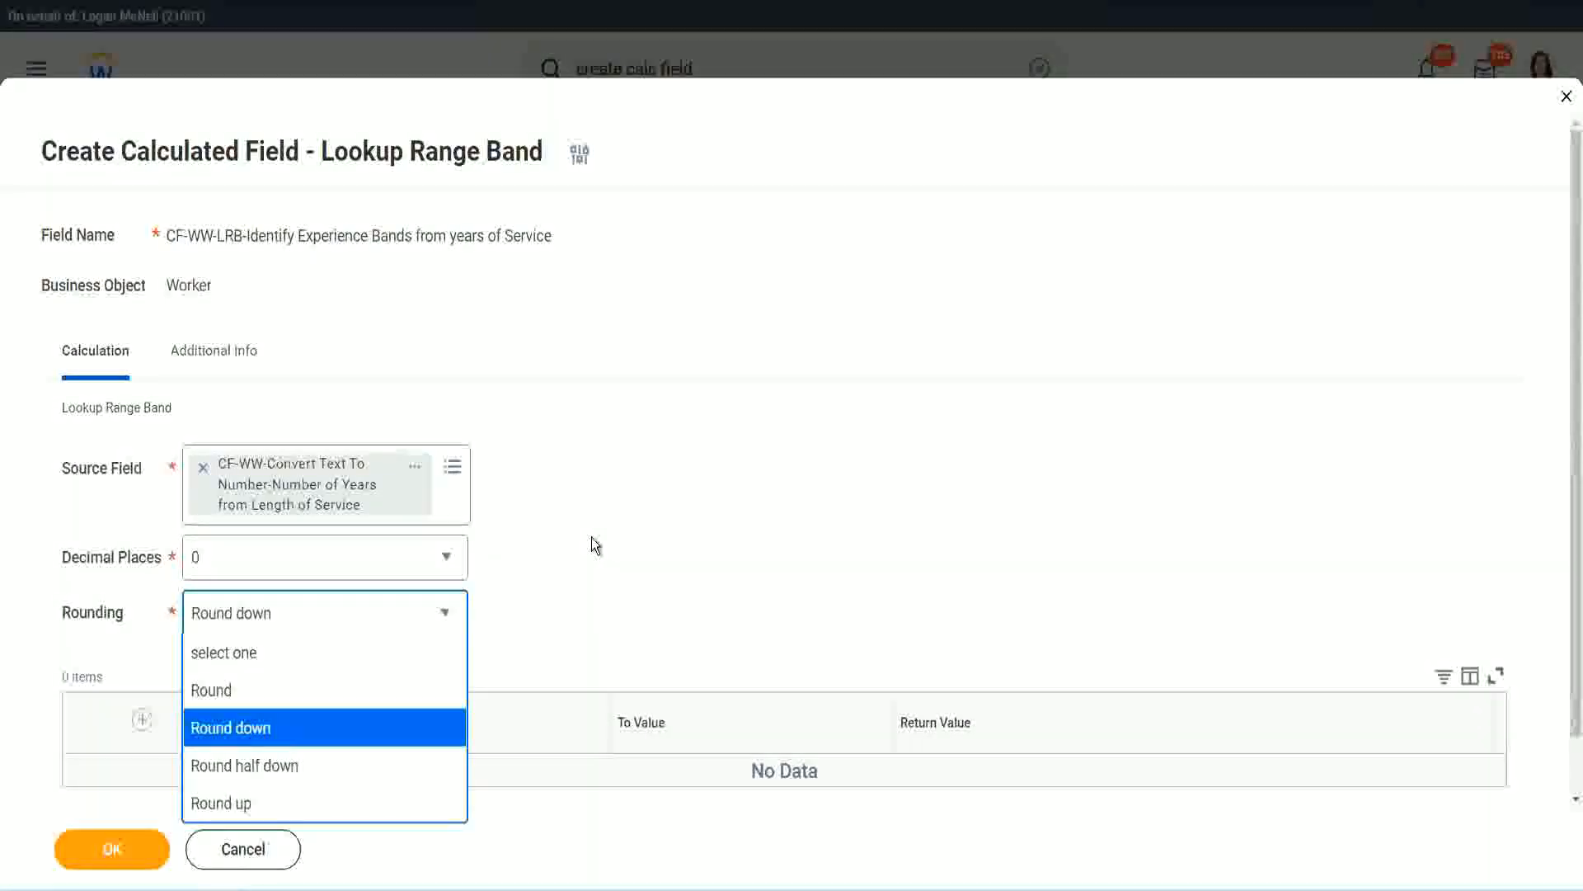
click(556, 607)
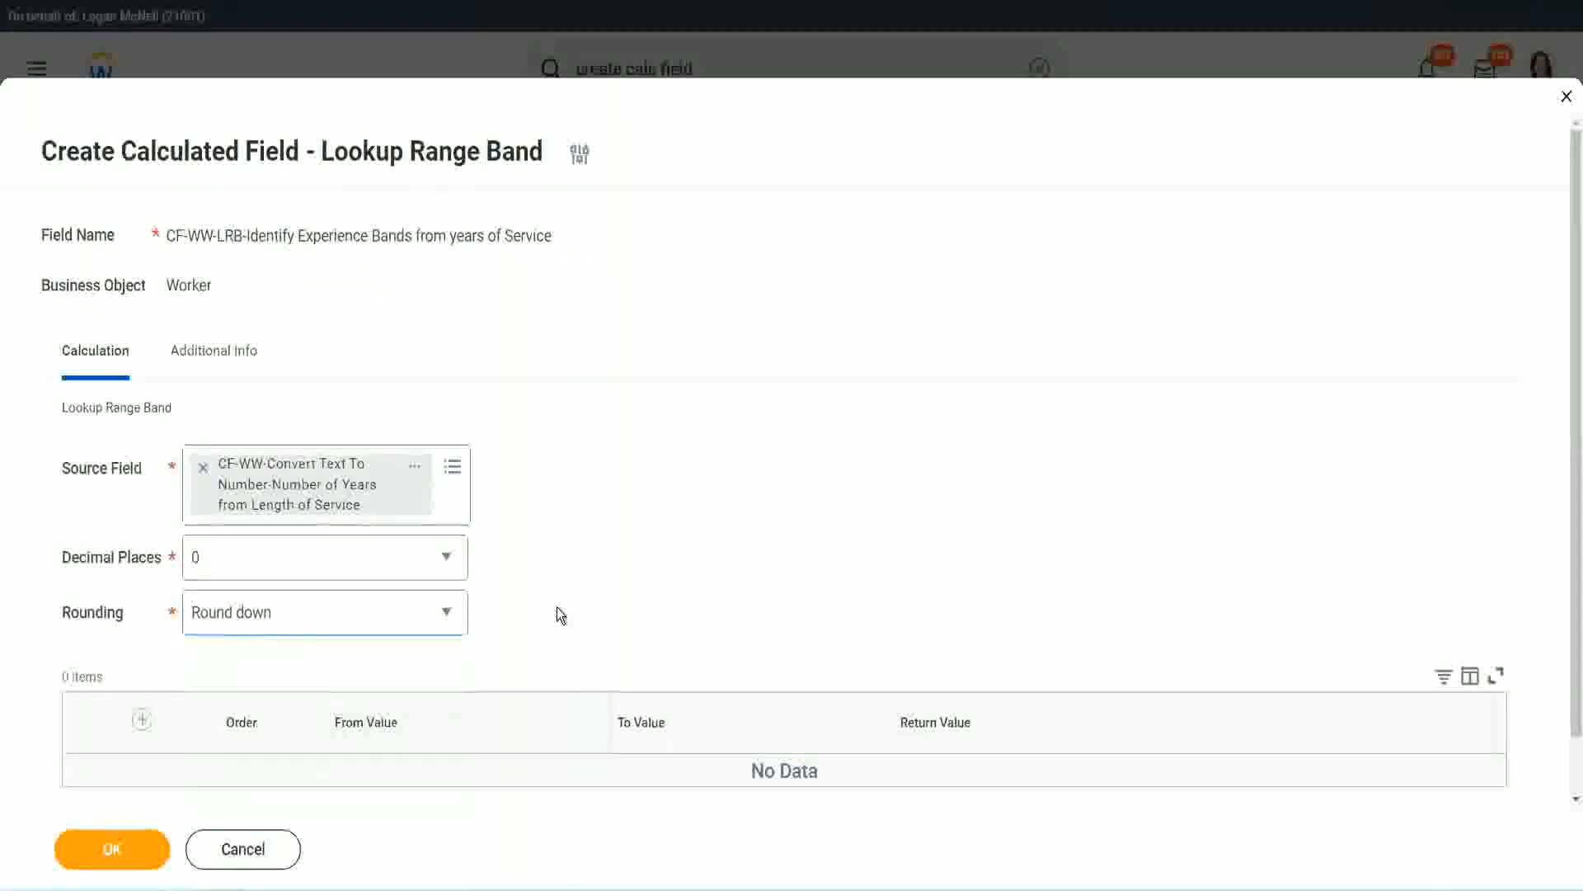
click(274, 620)
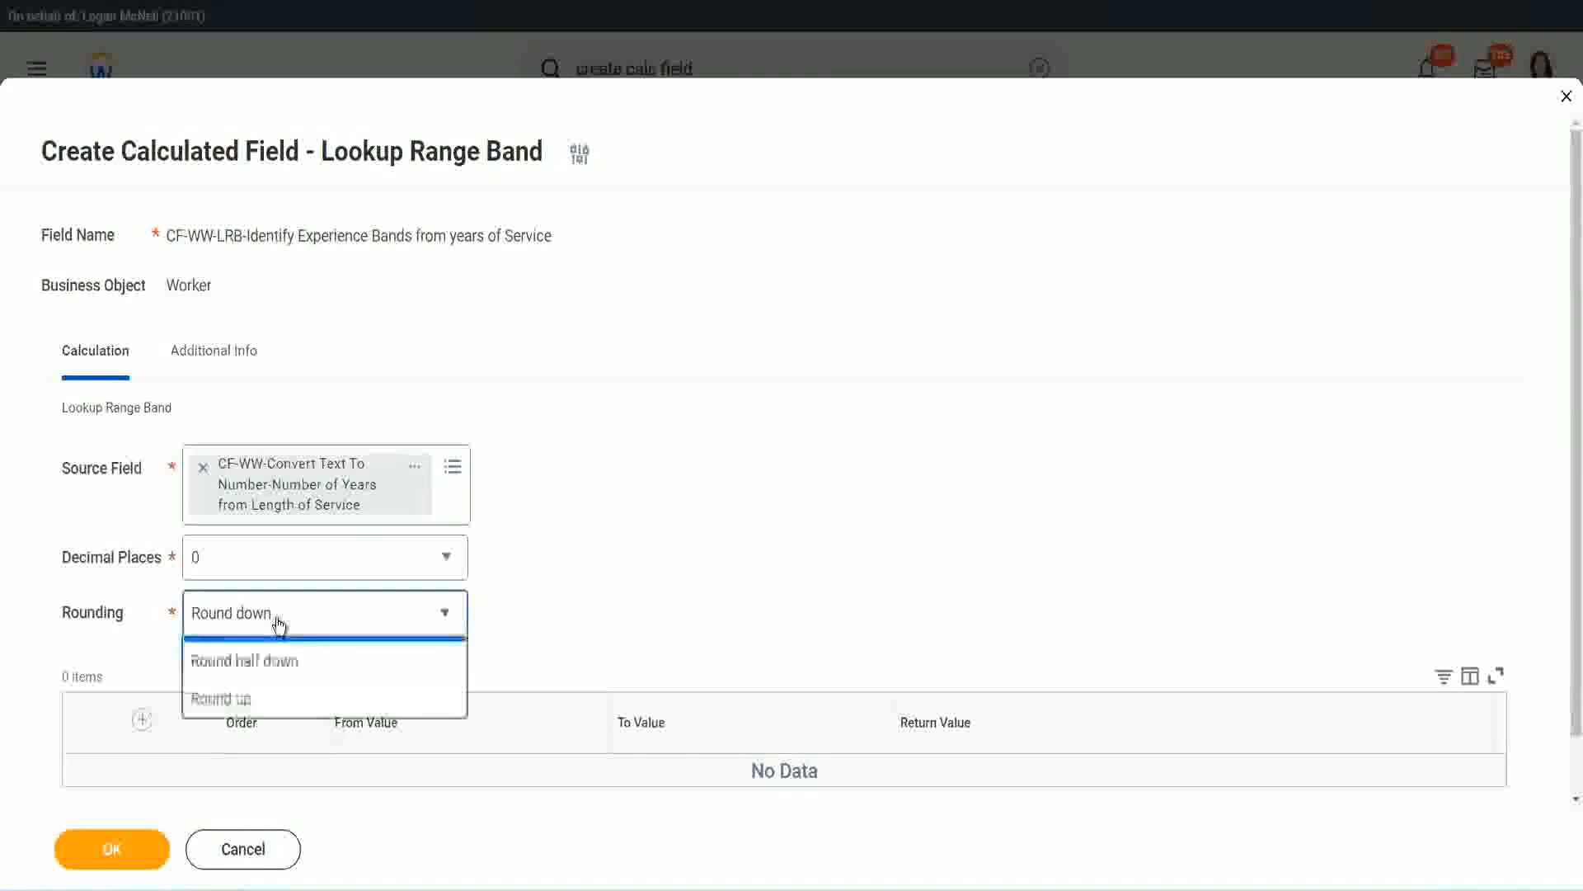
click(262, 692)
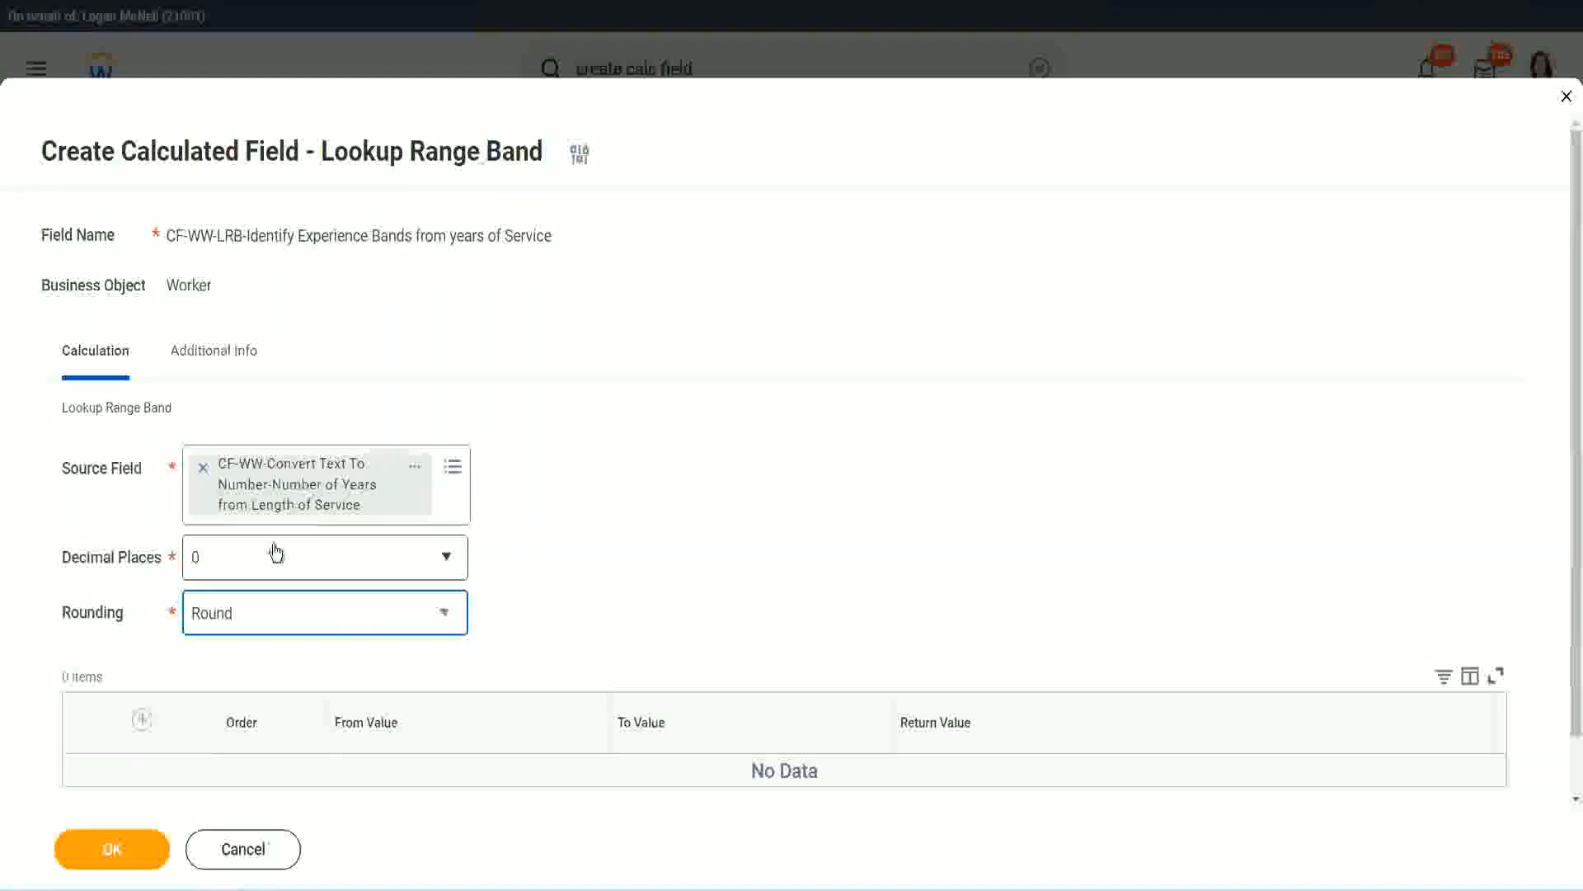
Add a range row from 0 to 7 with the return value "Amateur"
click(145, 722)
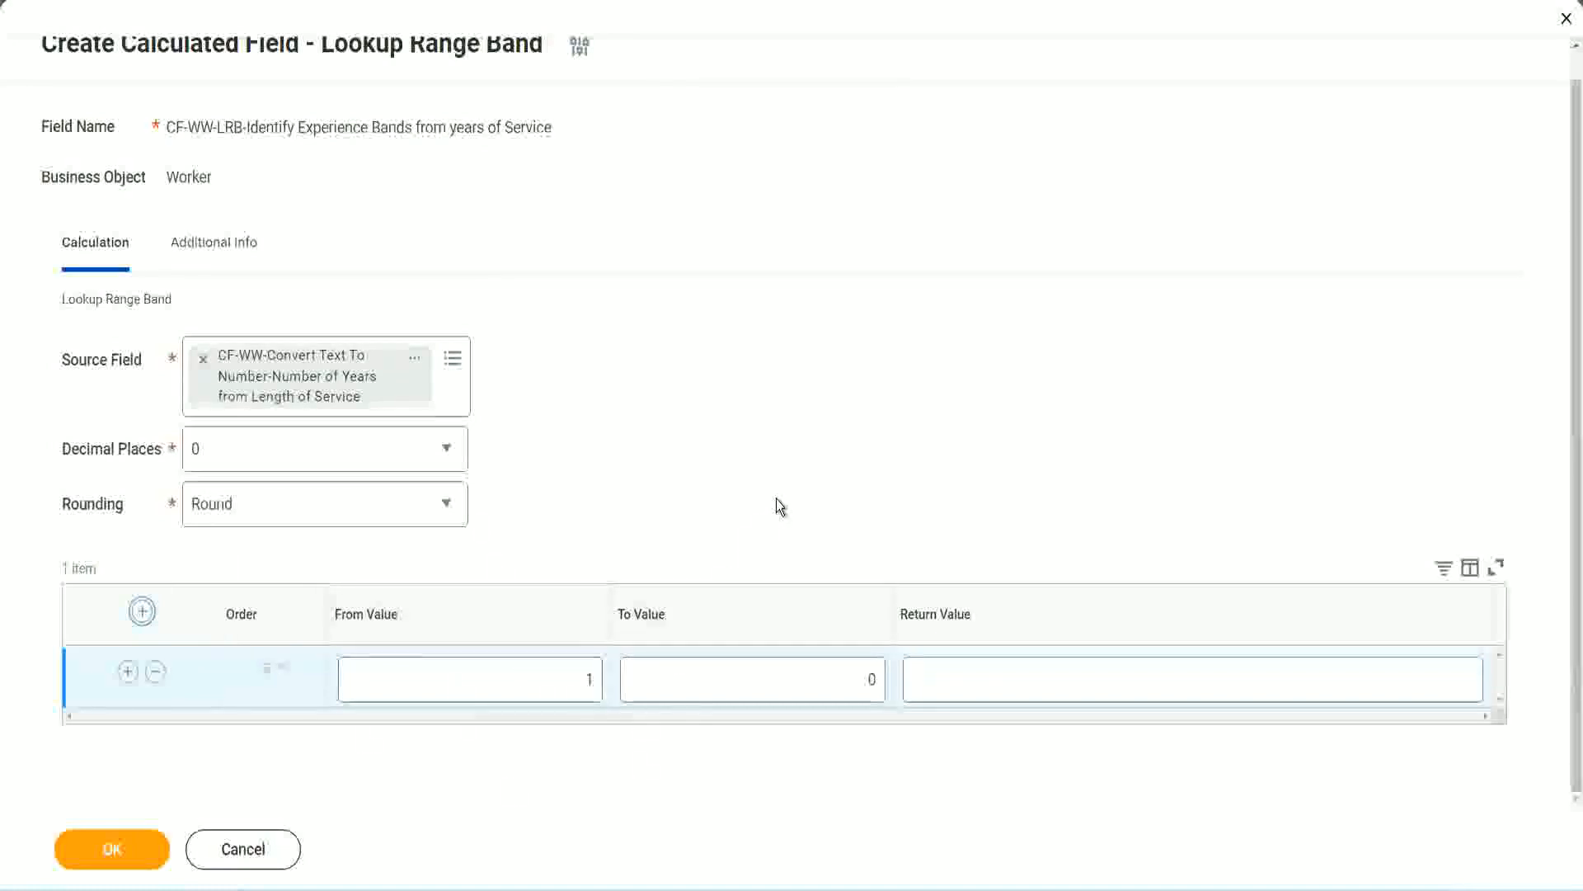
click(578, 685)
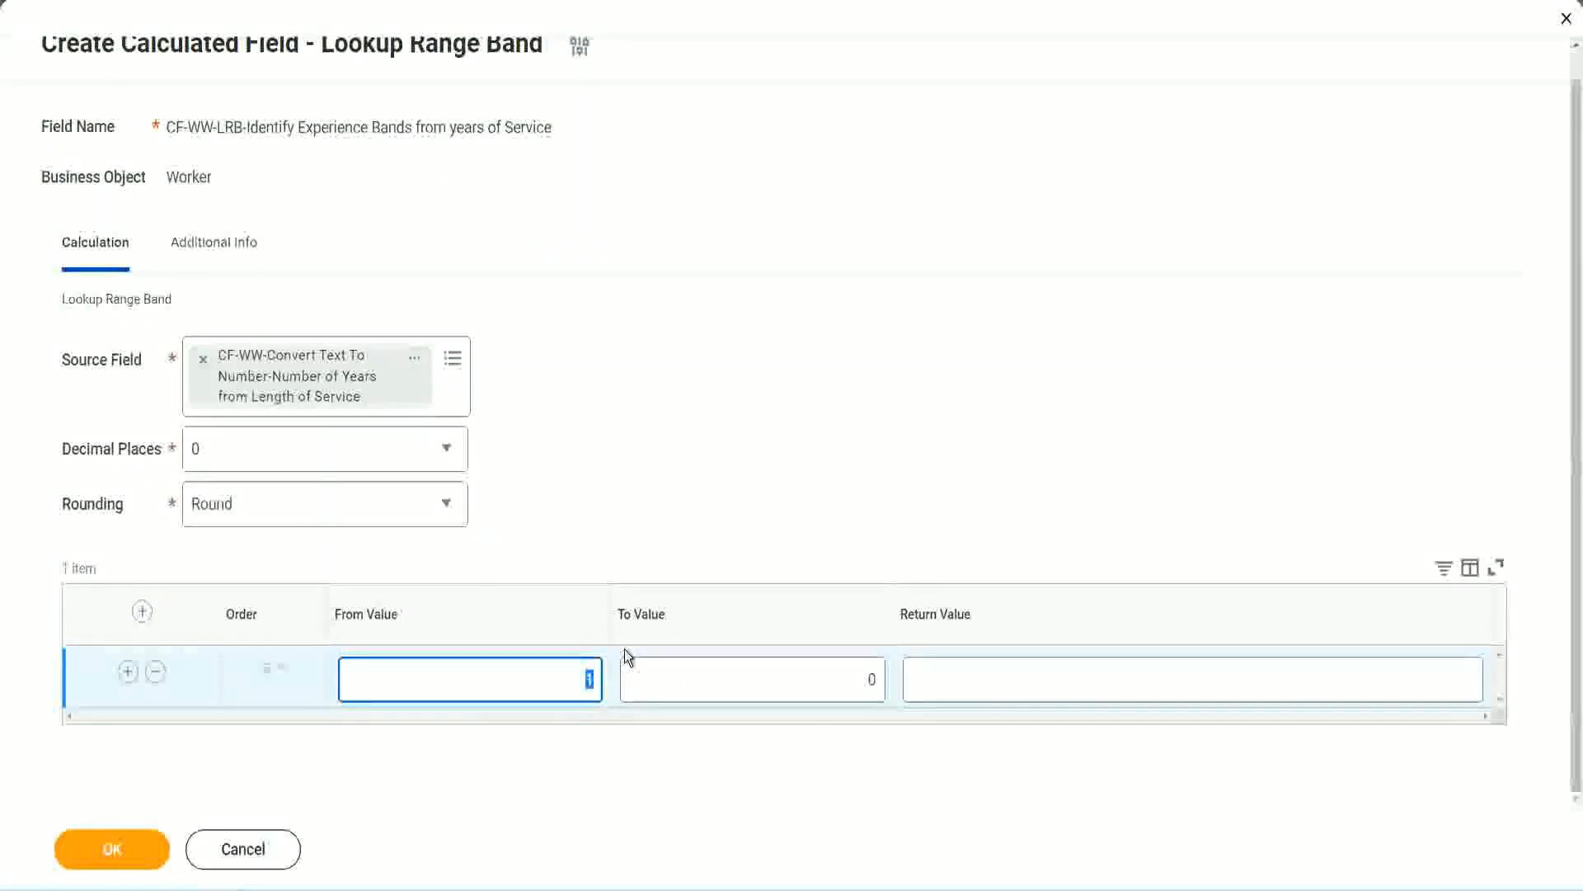
text(0)
key(Tab)
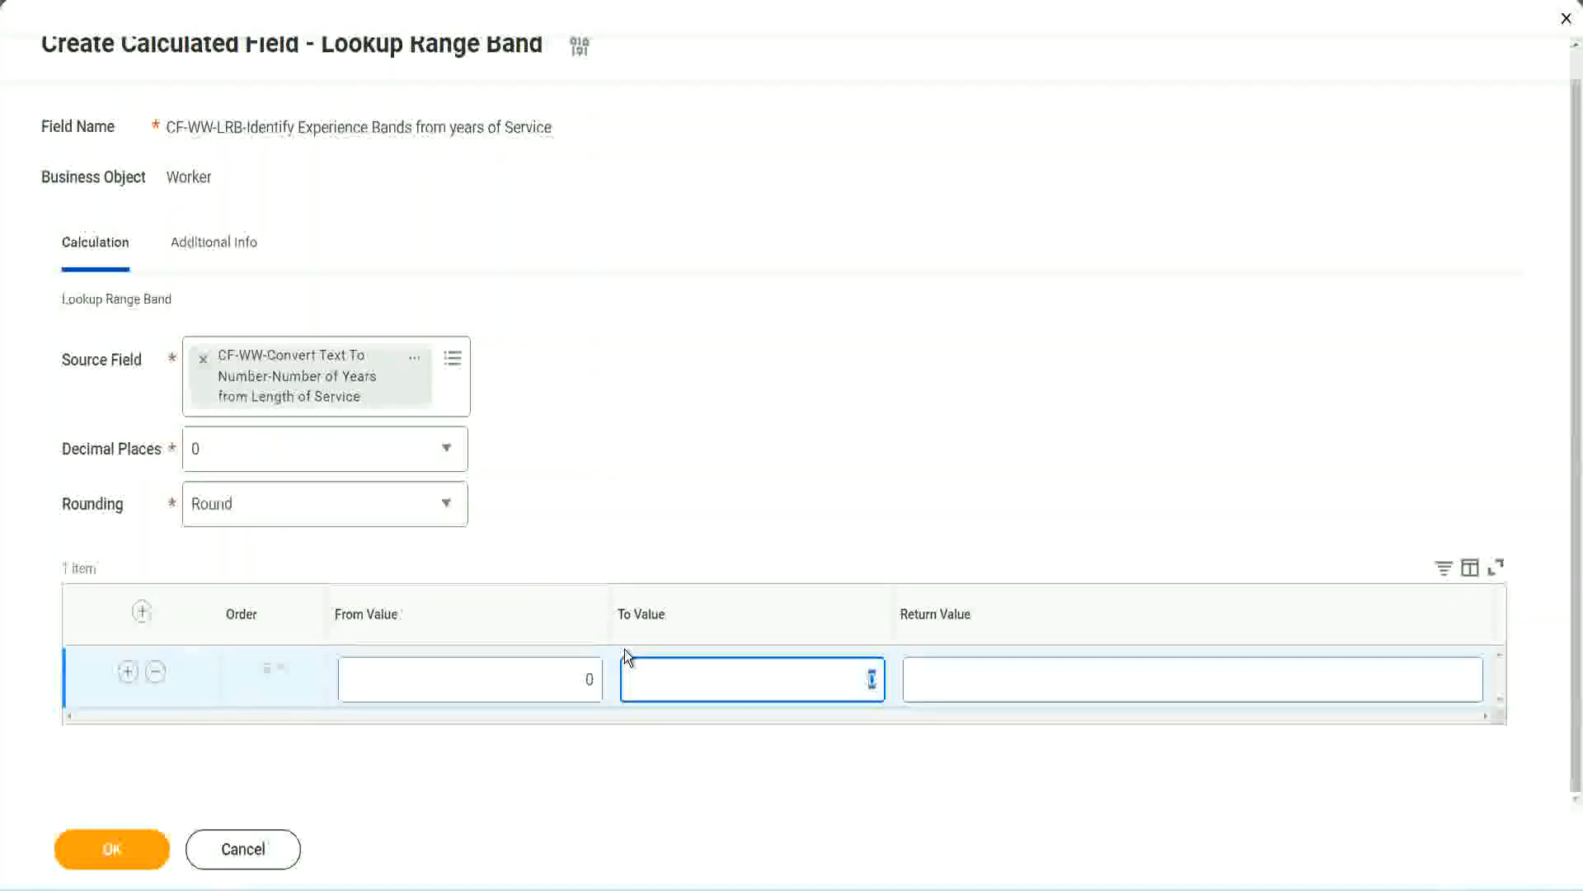
text(7)
key(Tab)
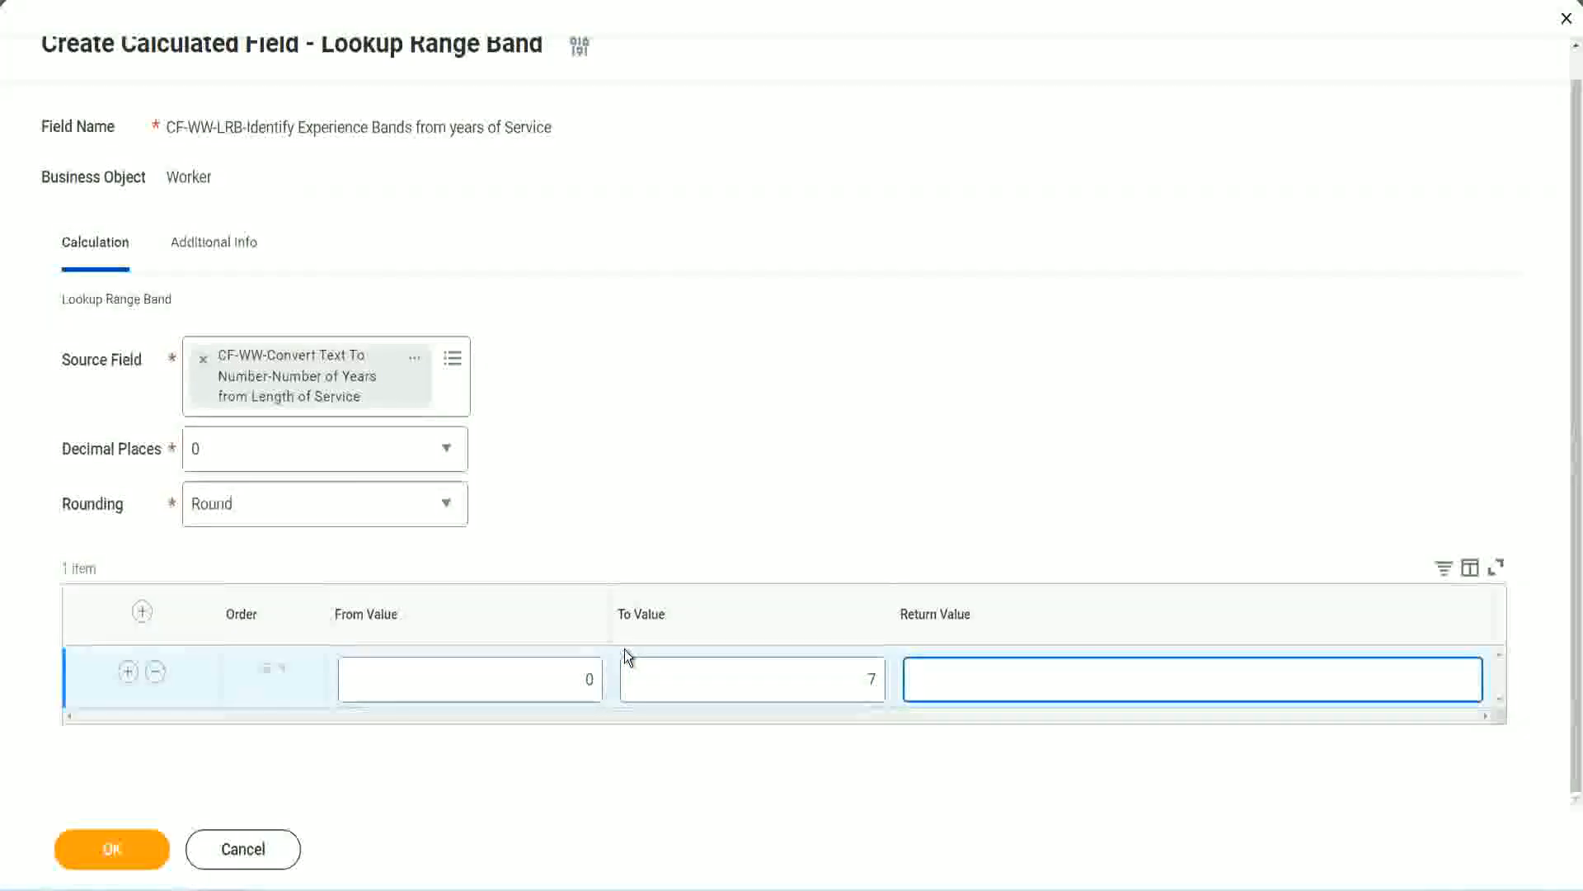
text(Amateur)
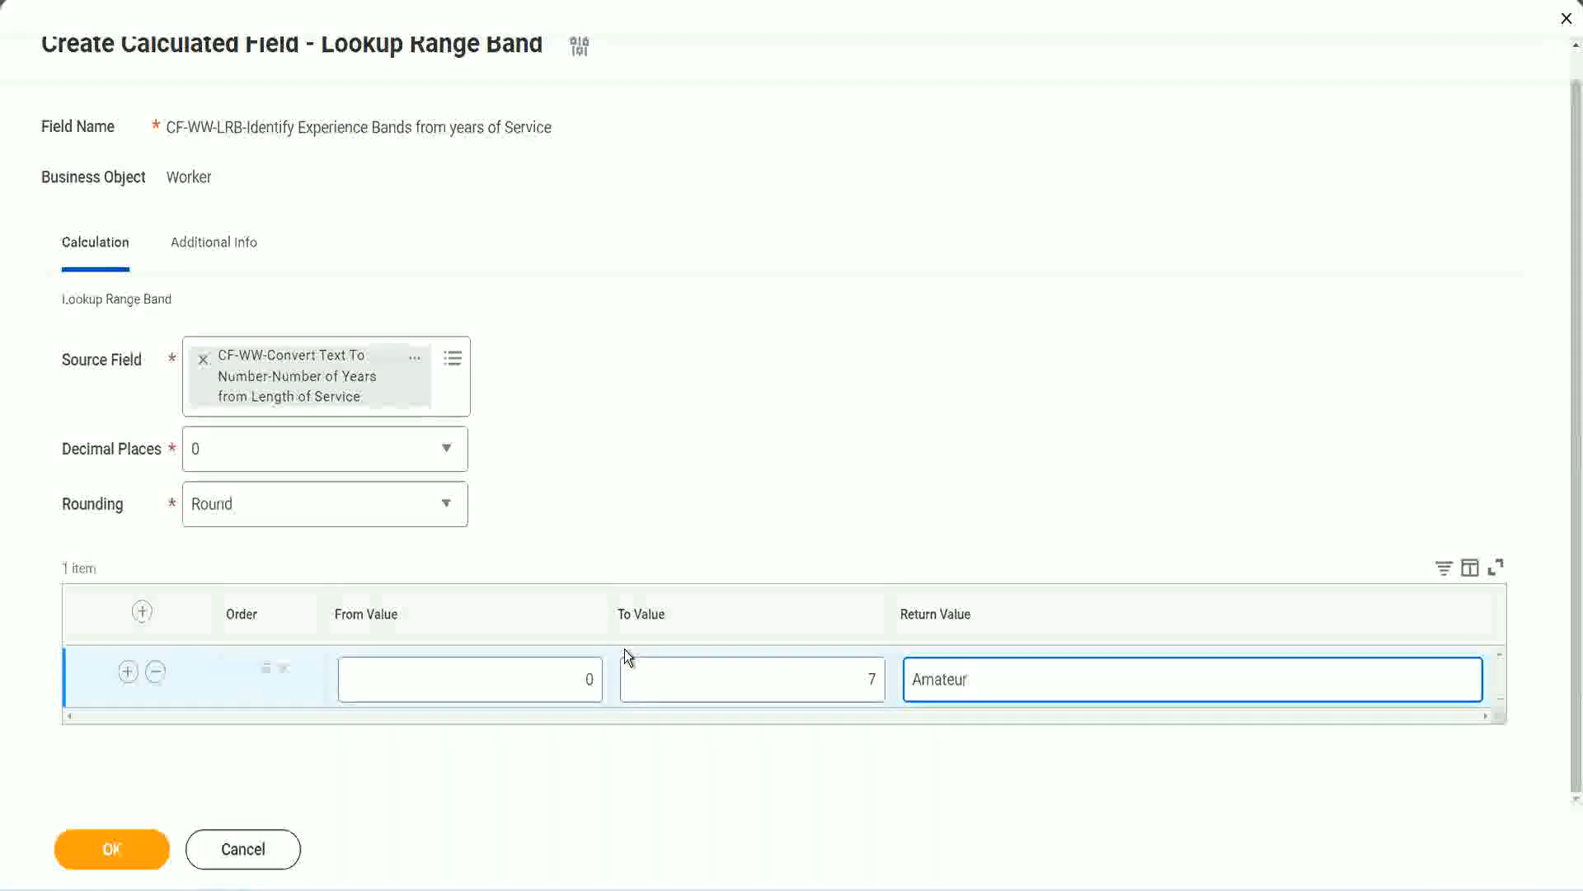
click(549, 697)
click(847, 663)
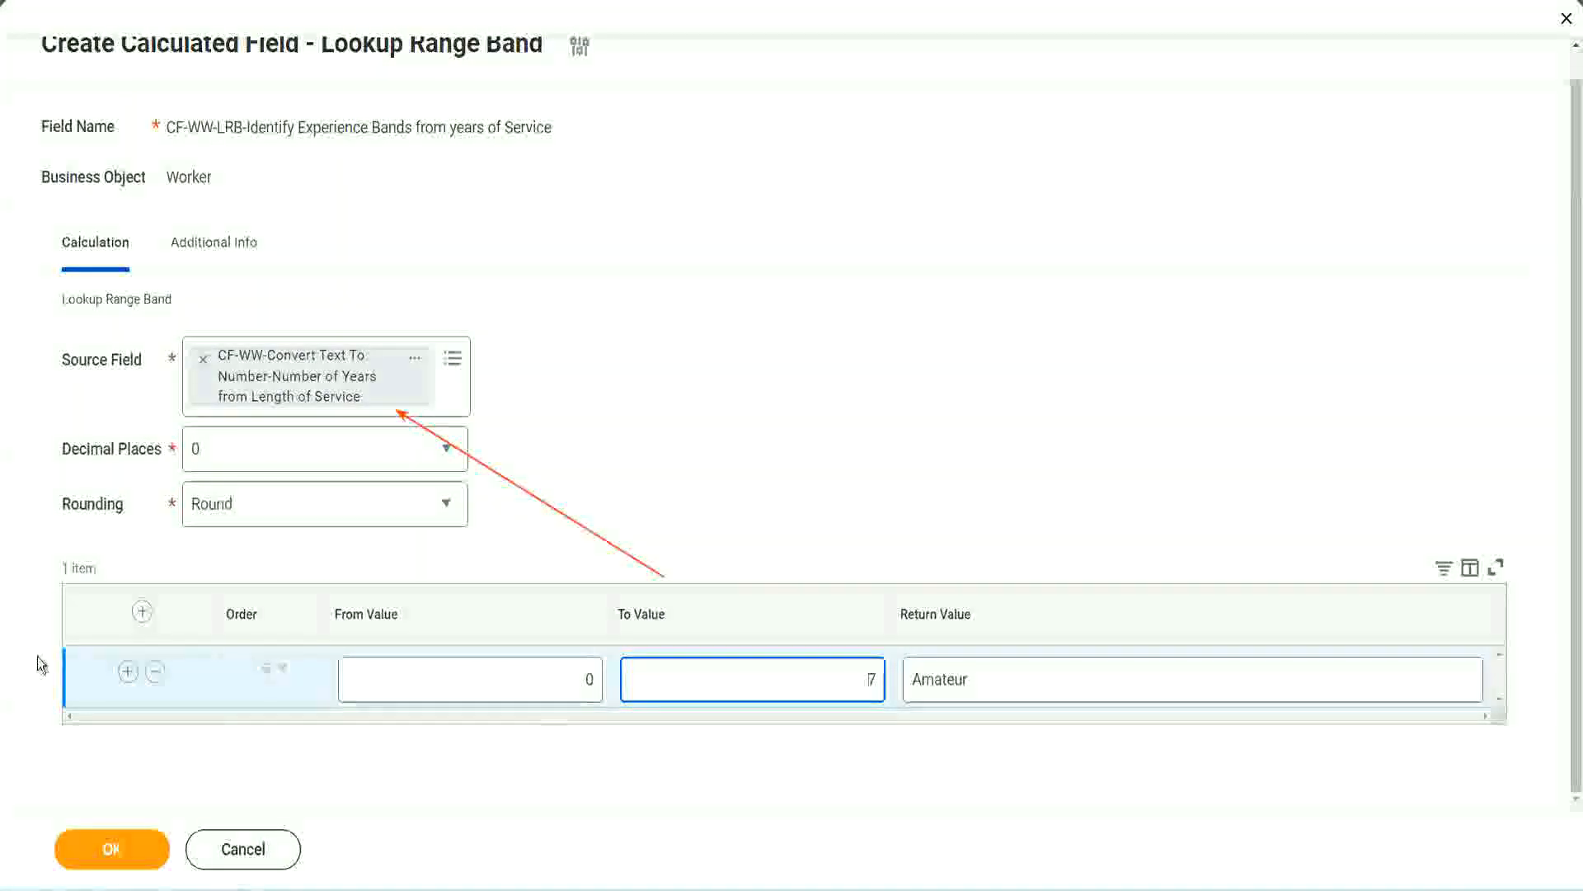
Add a second range row from 8 to 15 with the return value "Experienced"
click(127, 673)
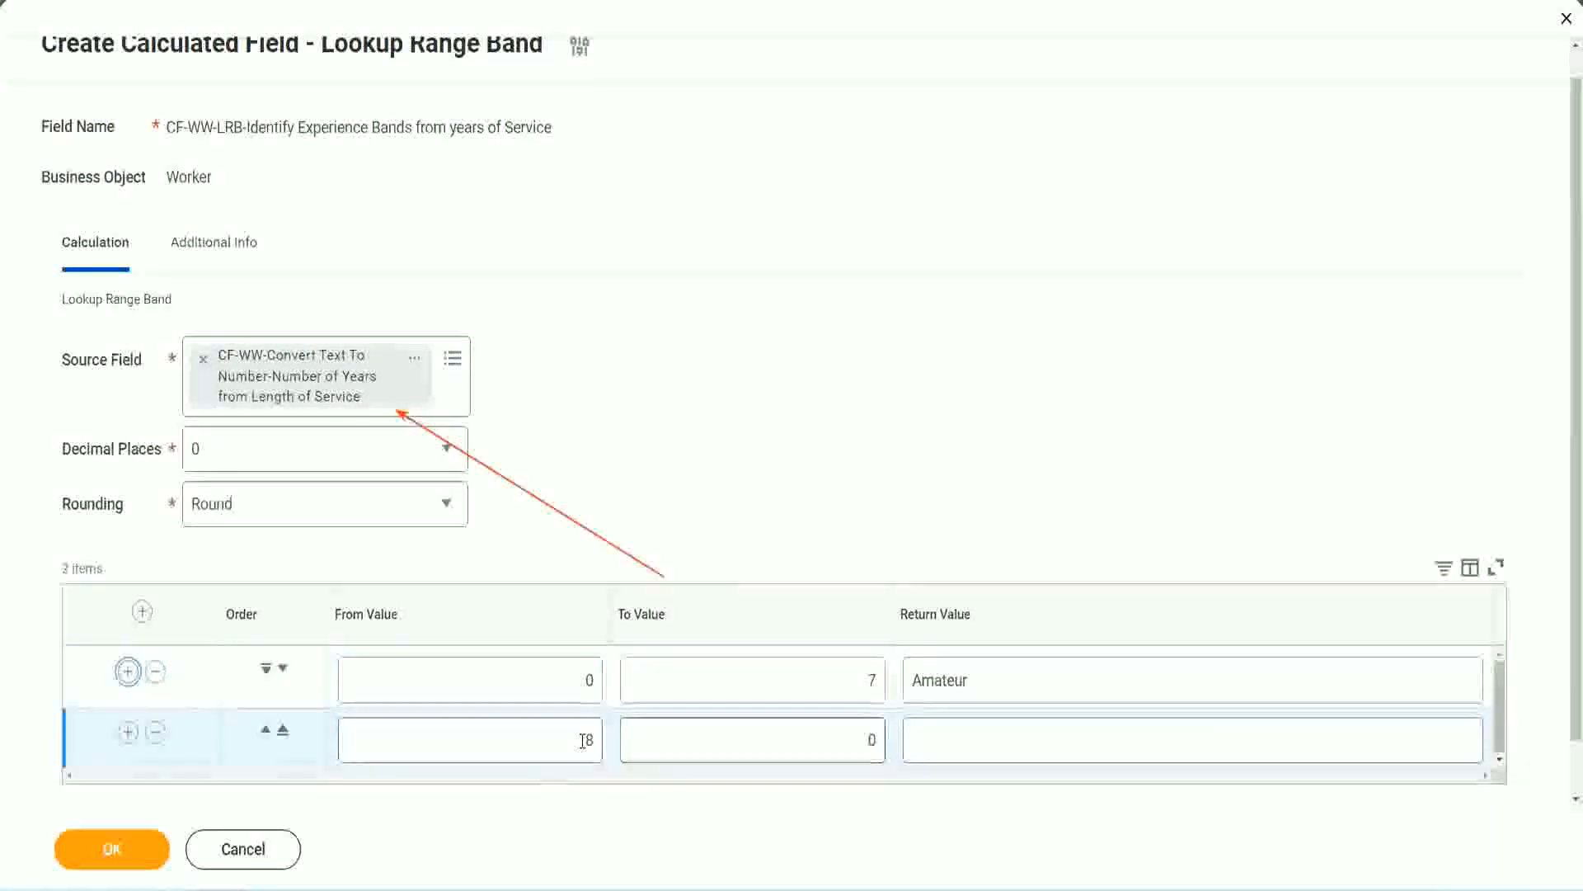
double_click(588, 739)
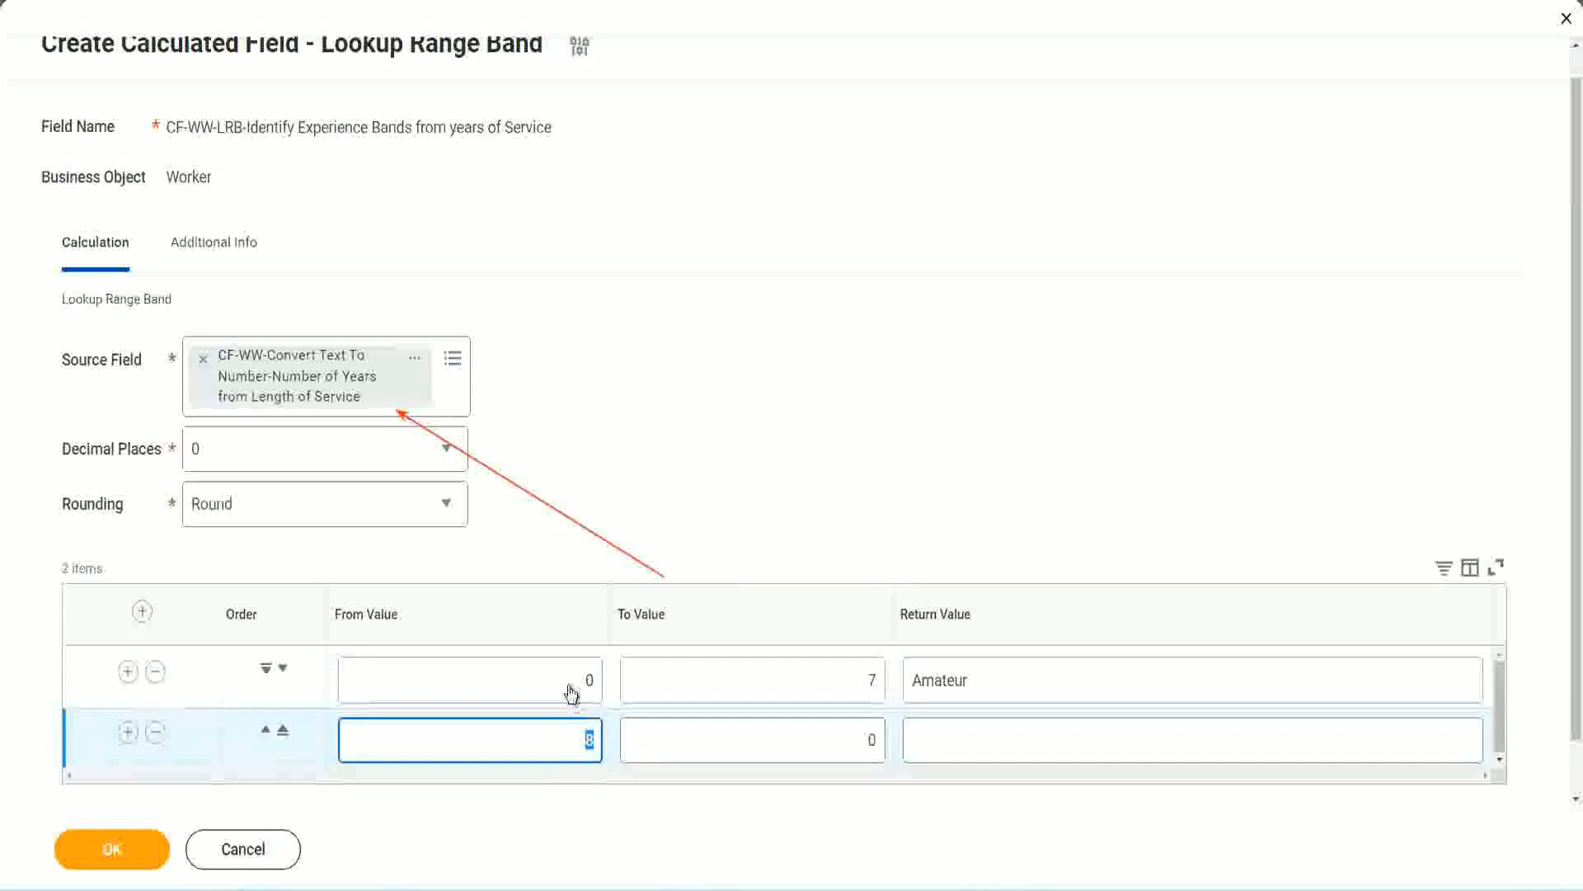
click(866, 679)
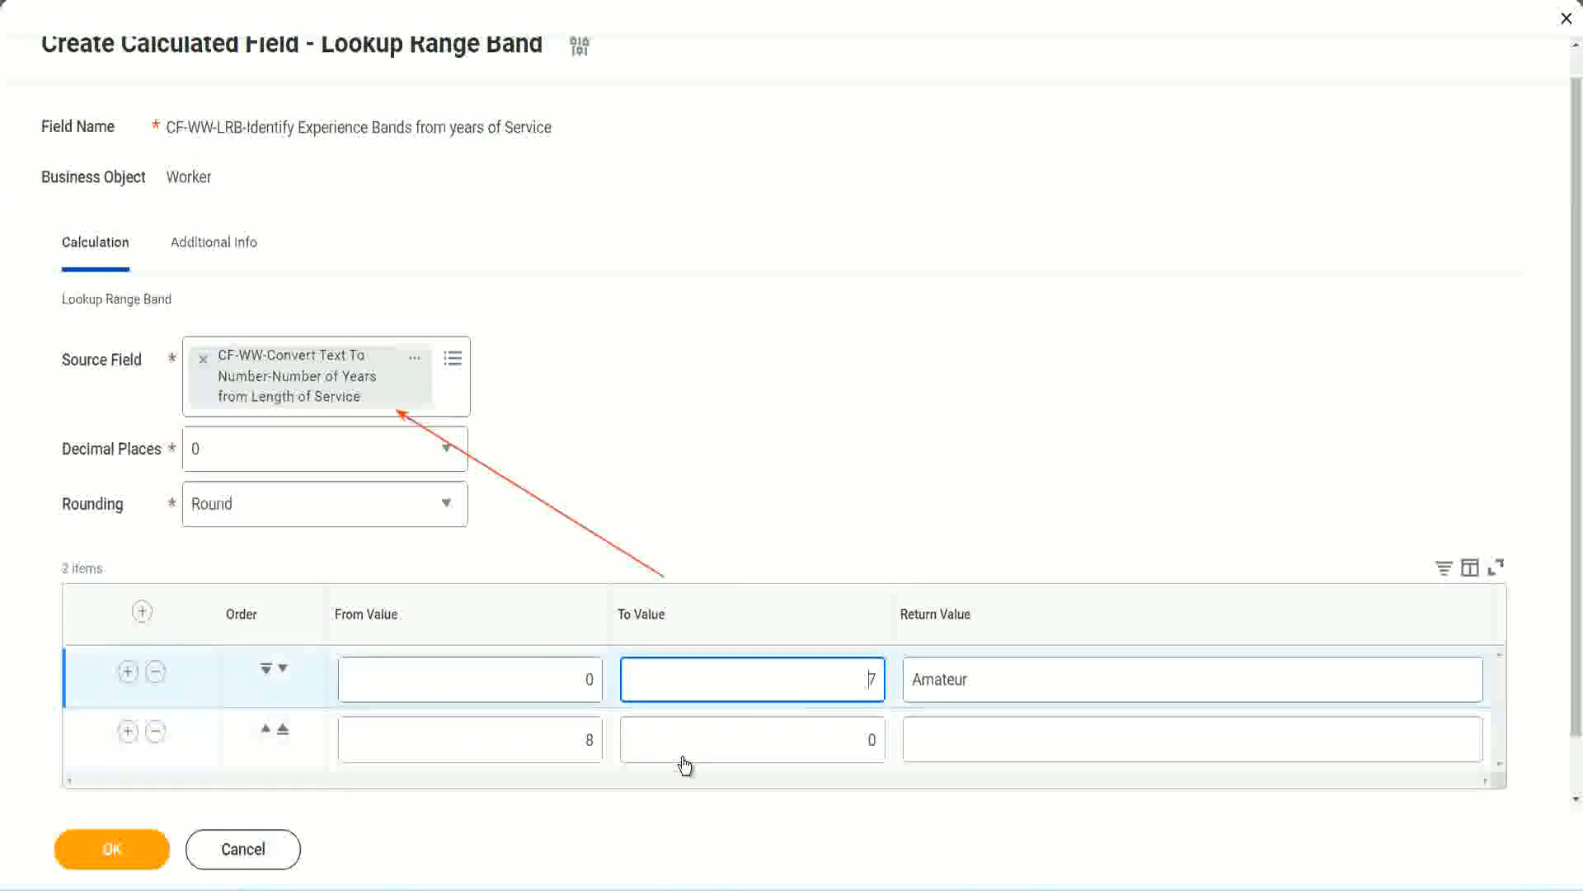
double_click(560, 739)
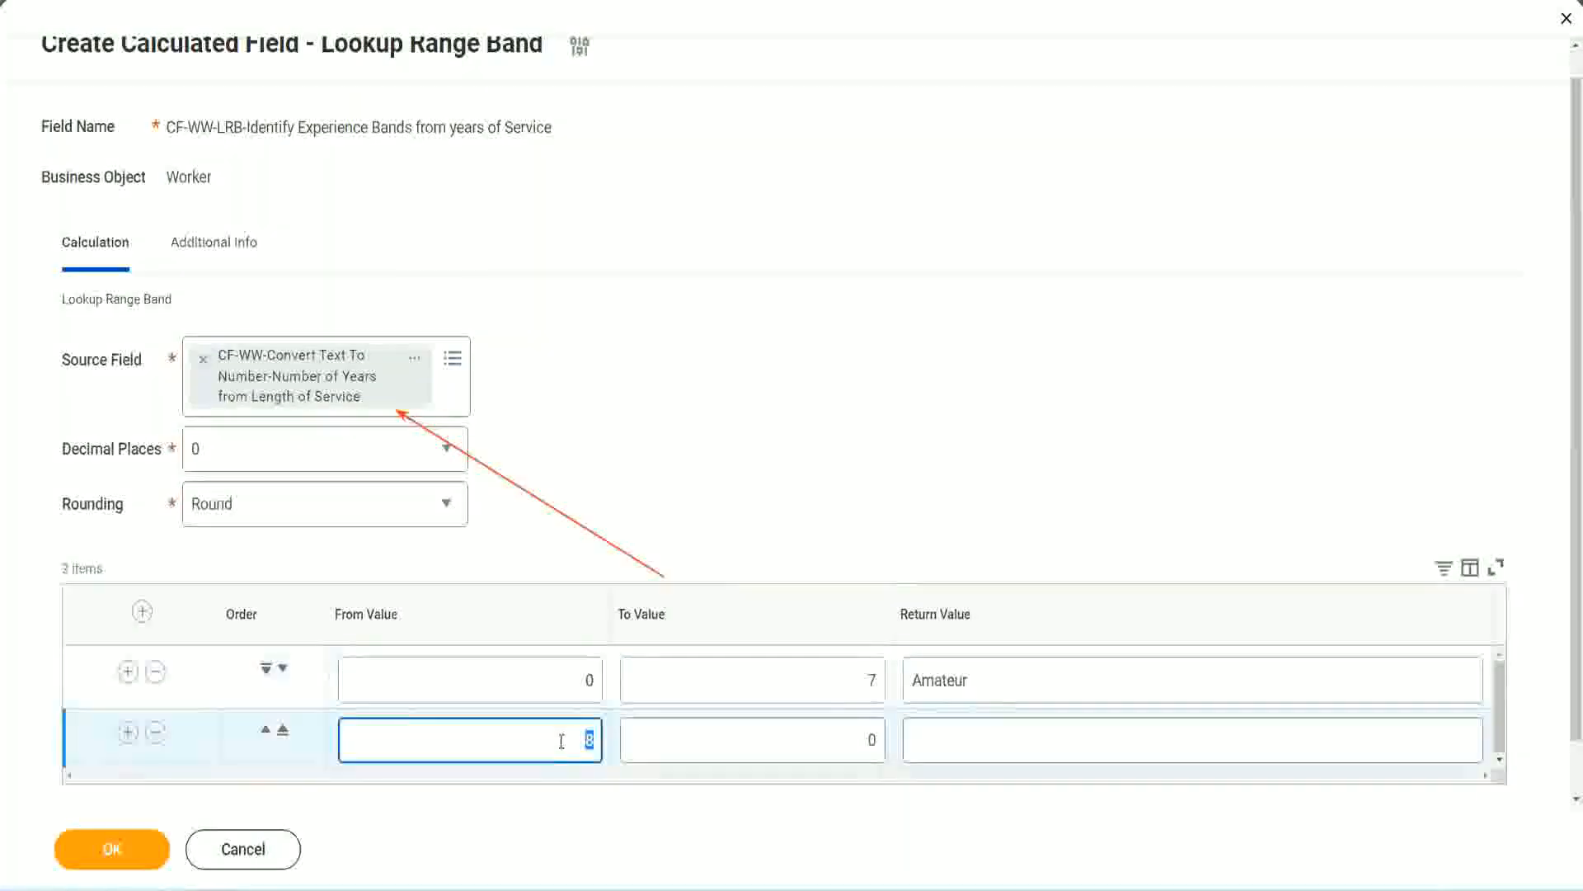
click(559, 739)
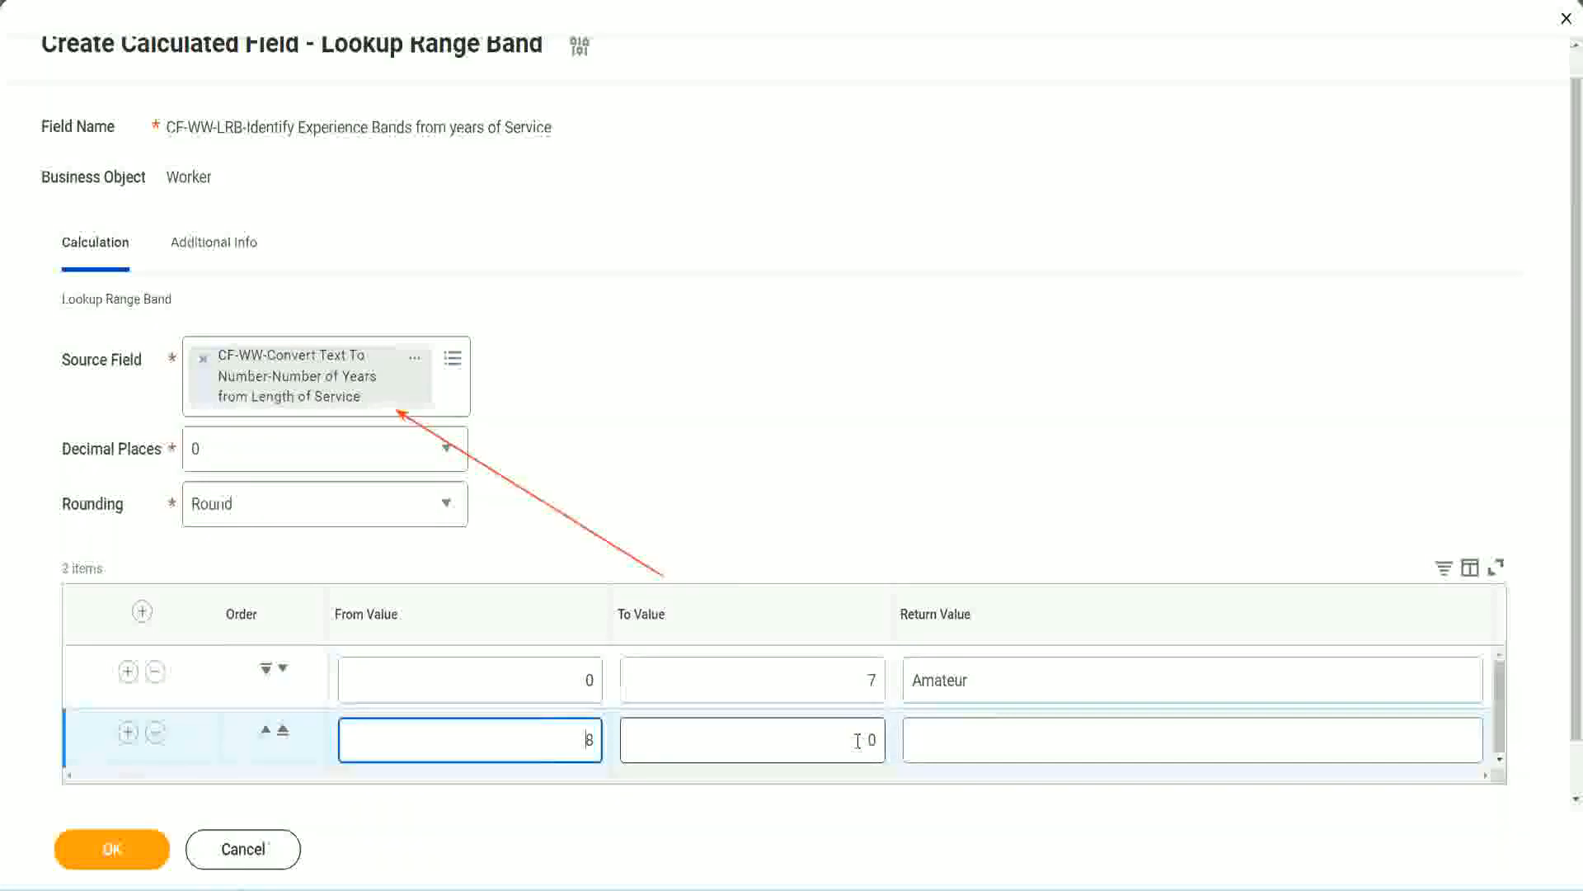
click(858, 740)
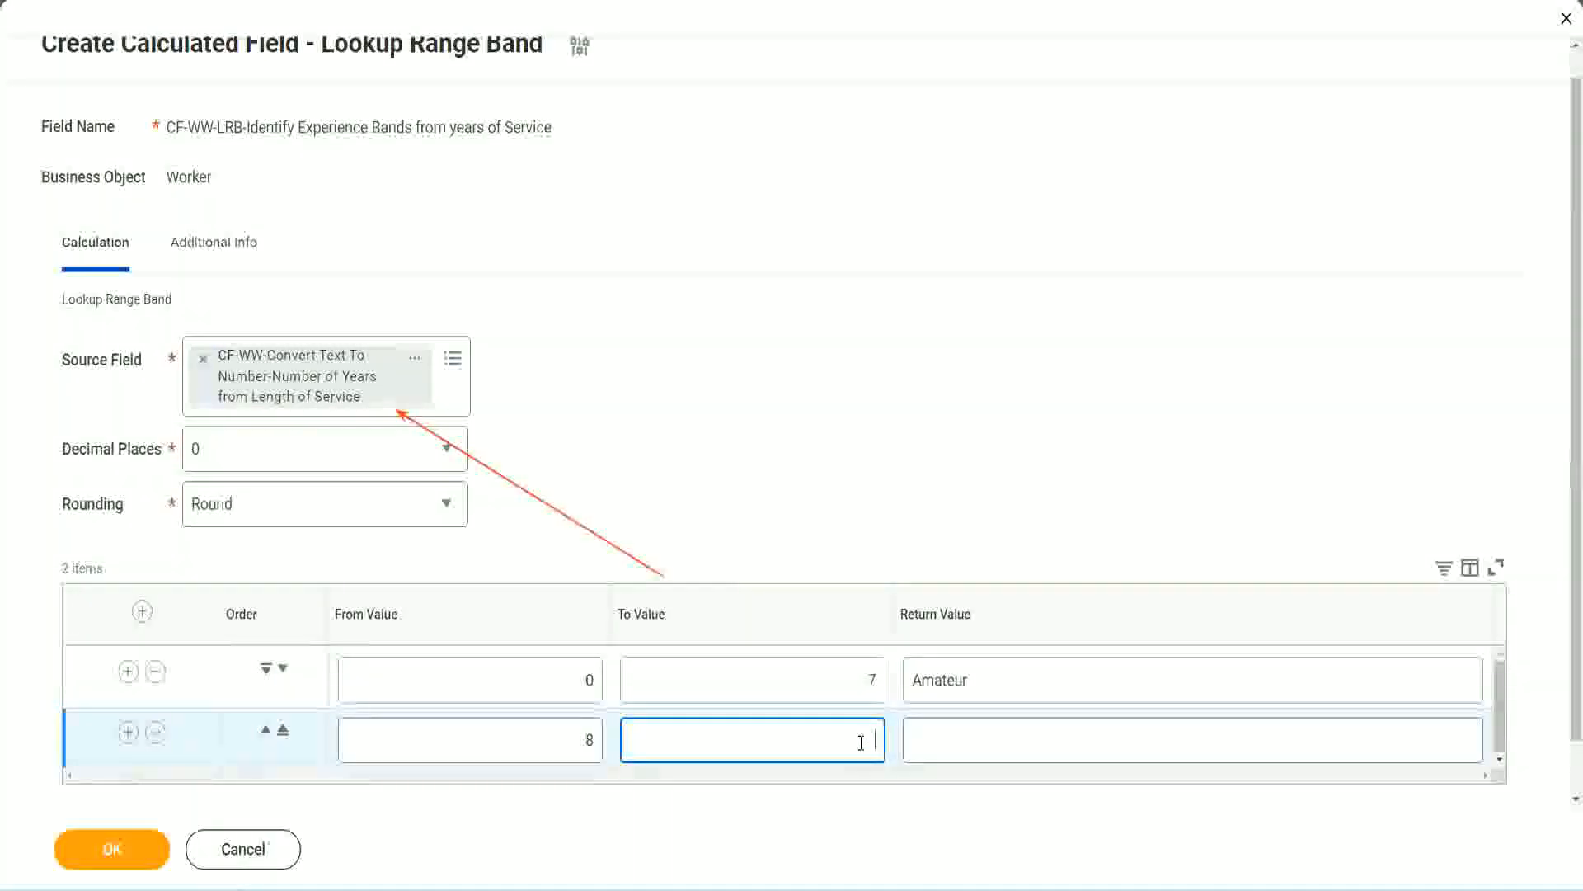
text(15)
click(977, 735)
text(Ex)
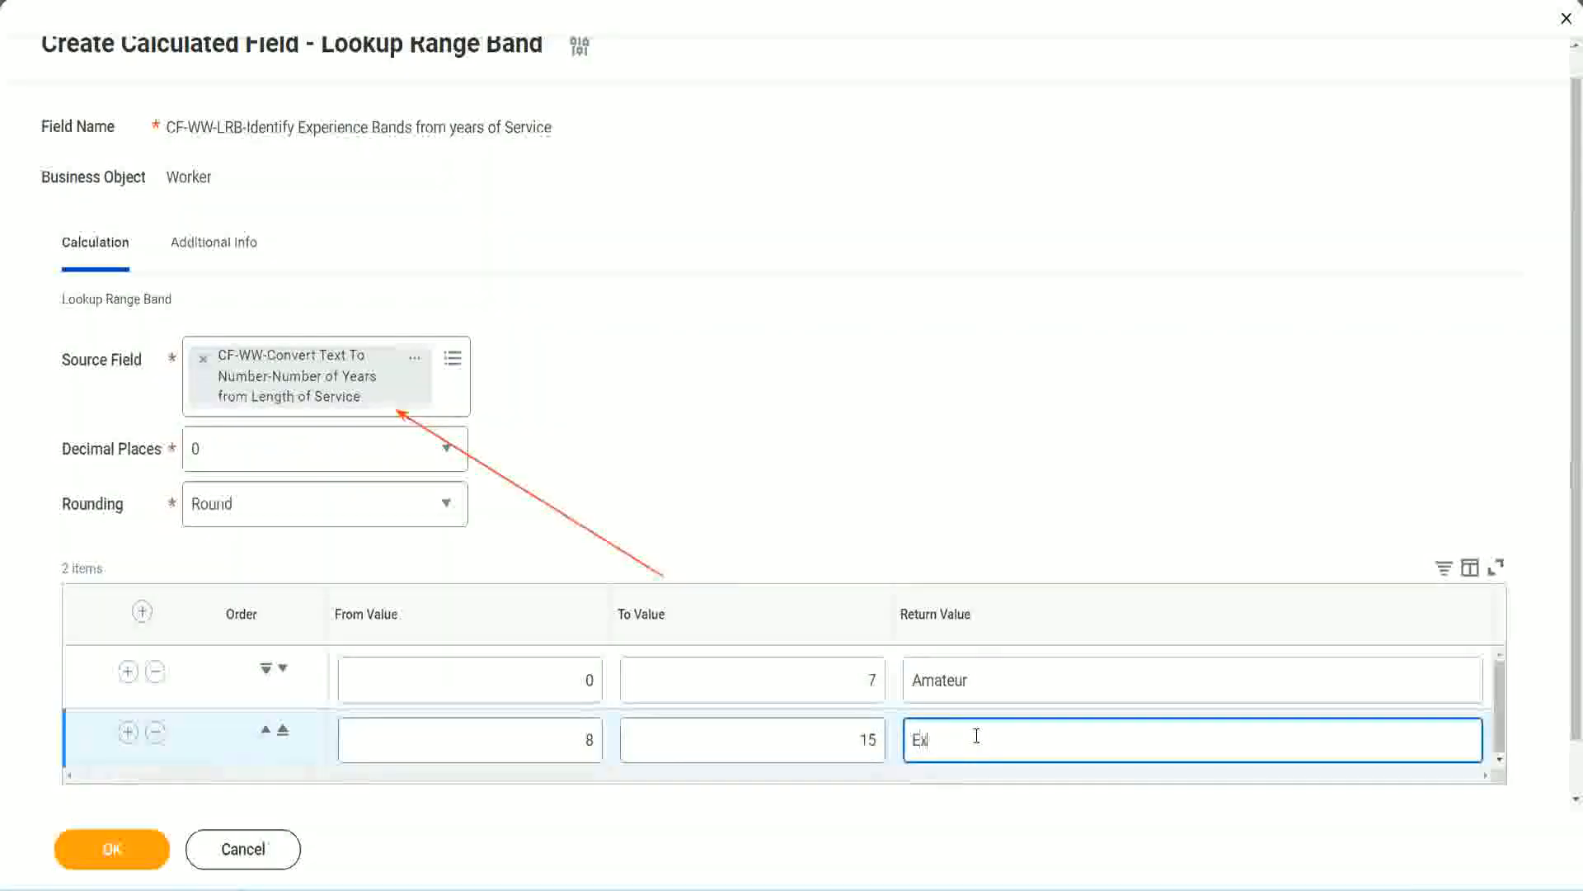
text(perienced)
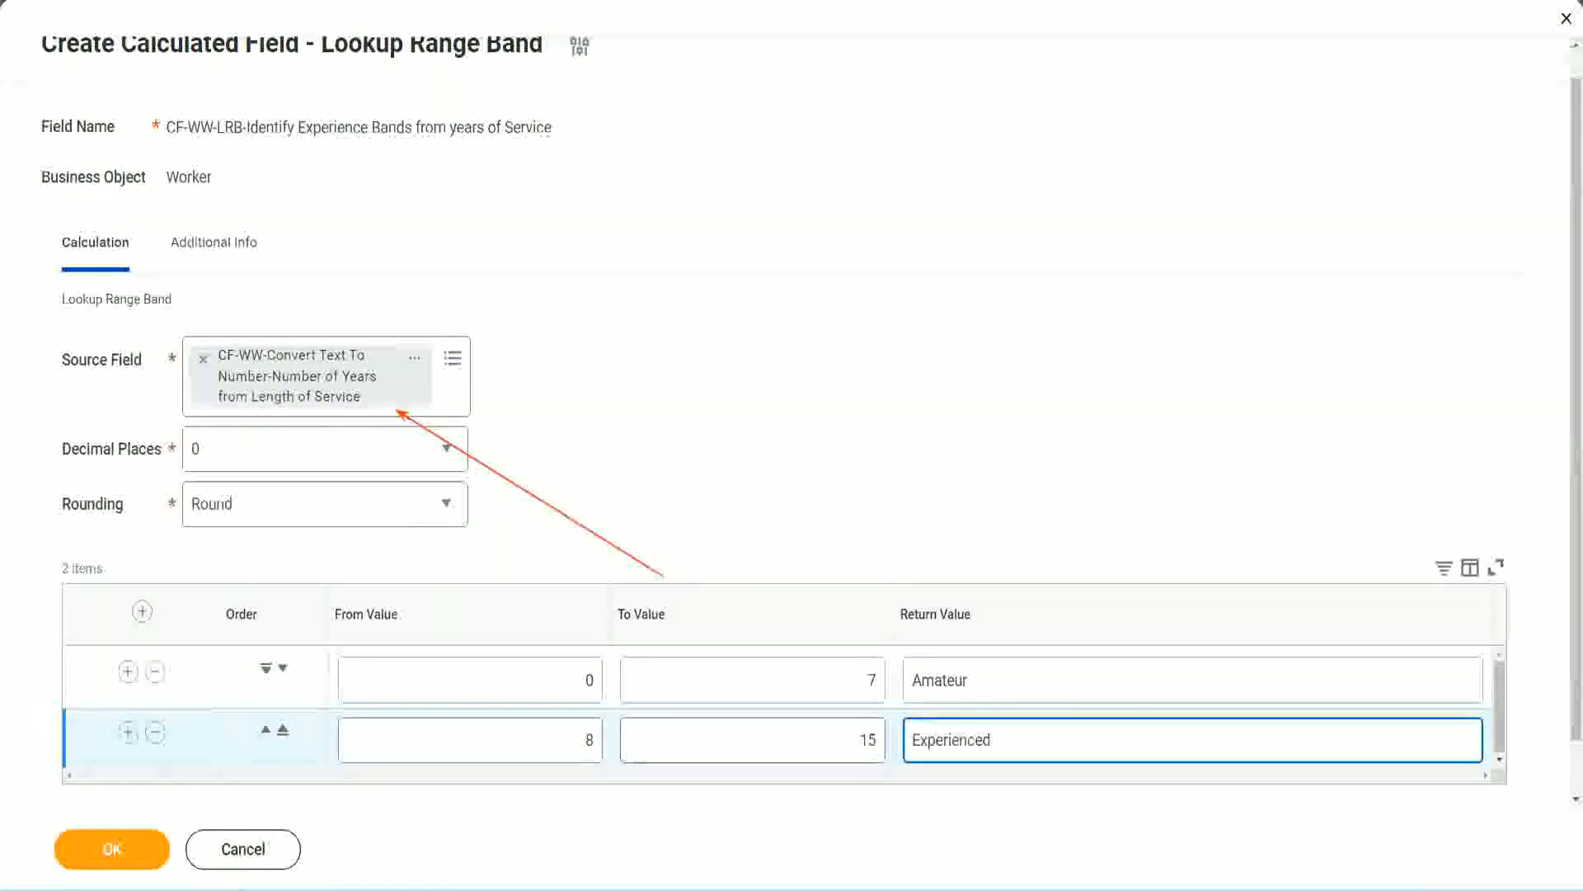
Add a third range row from 16 to 30 with the return value "Senior"
click(128, 732)
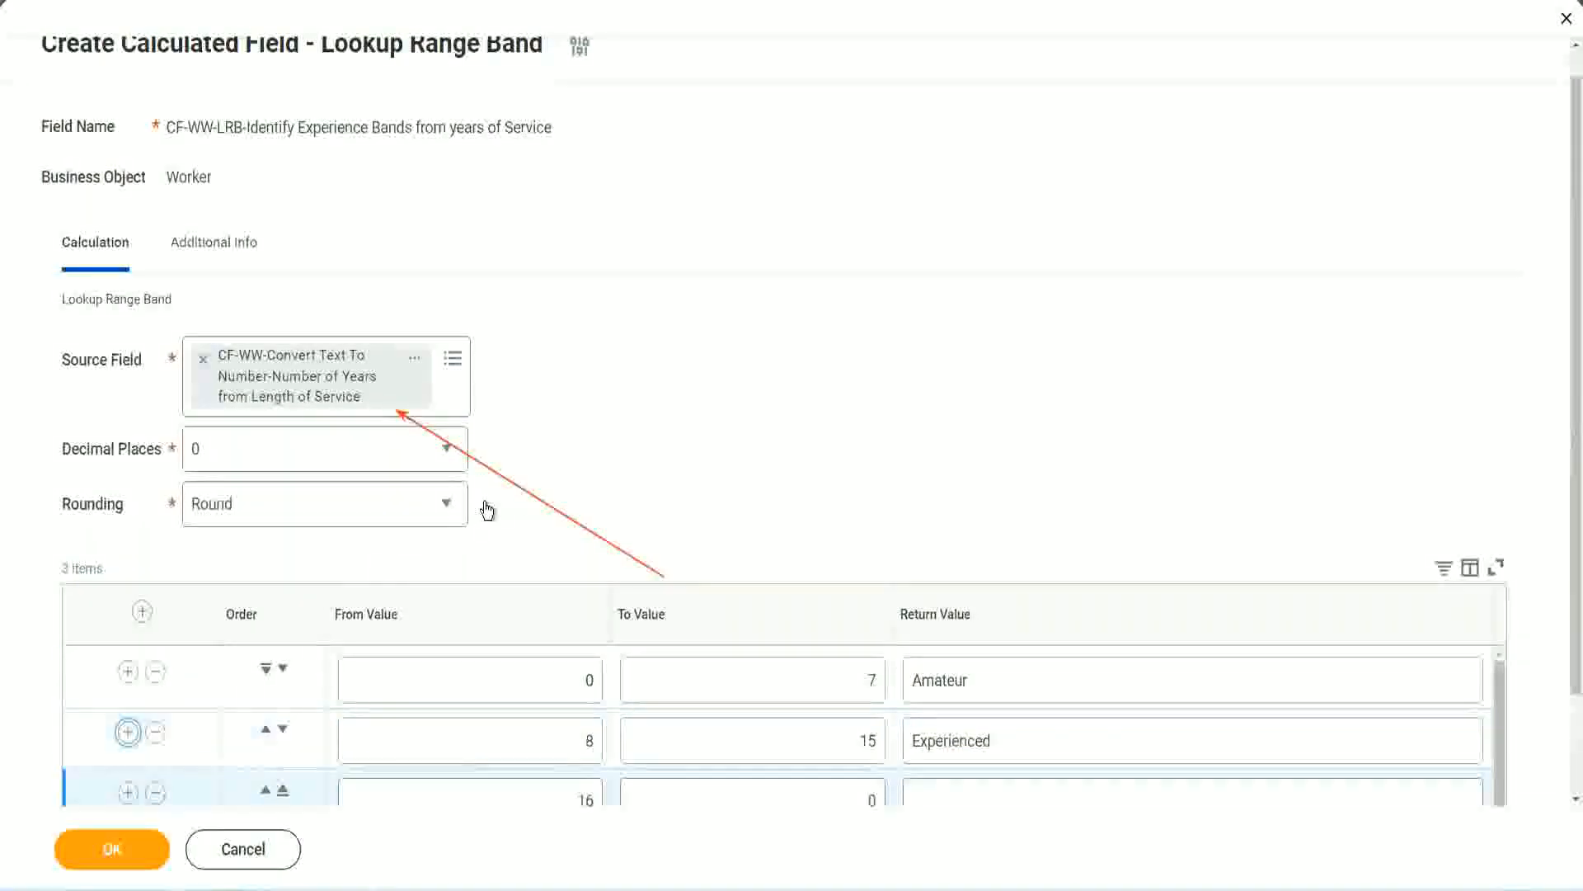
scroll(485, 507, down, 2)
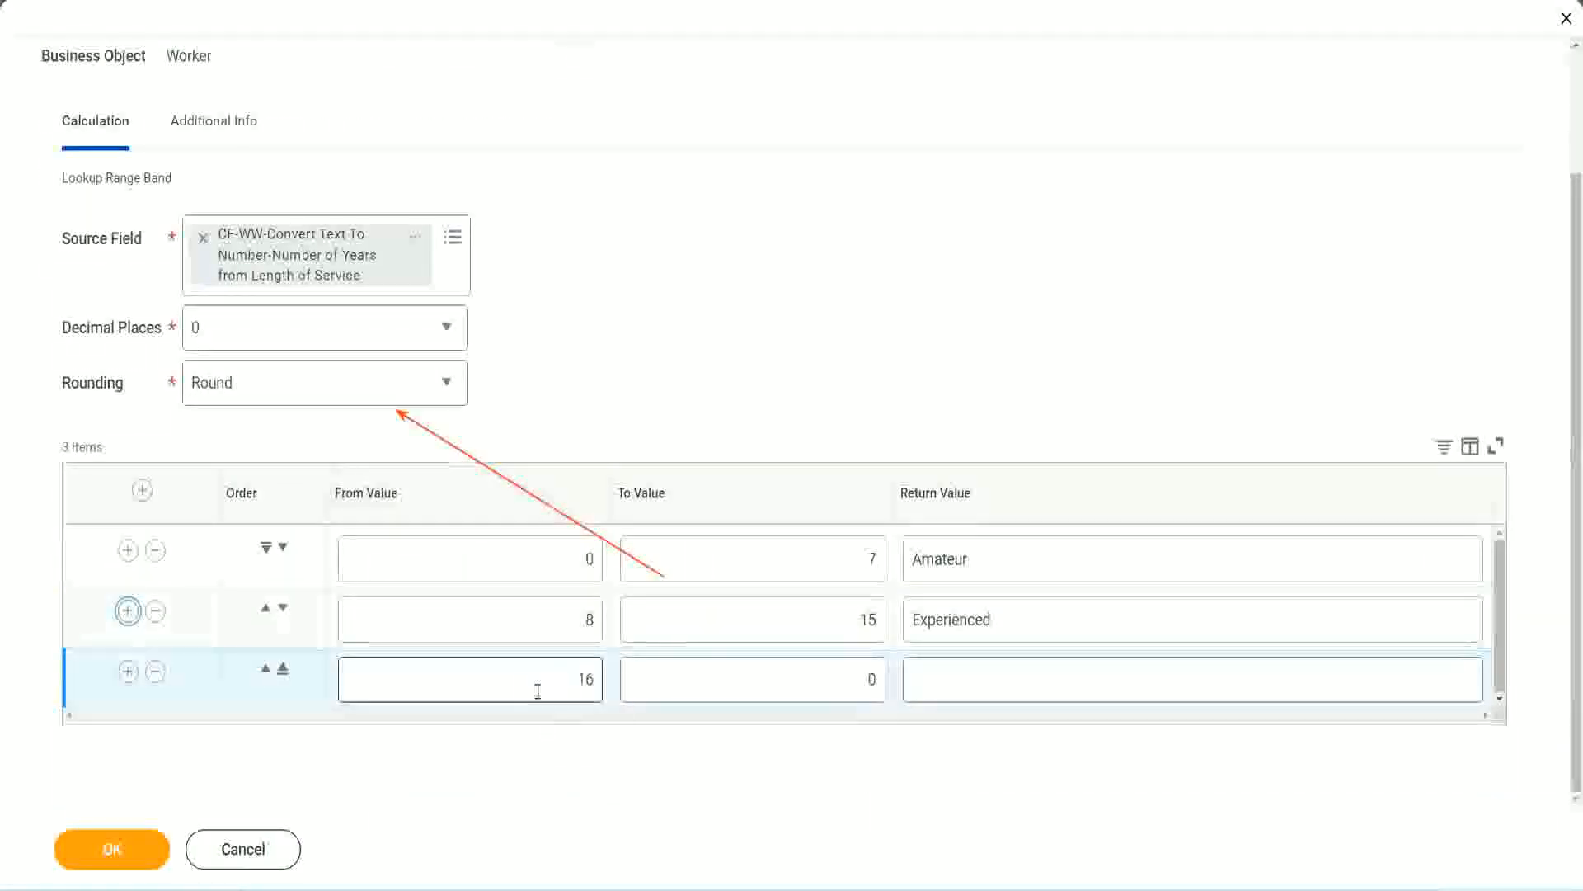
click(790, 680)
click(841, 677)
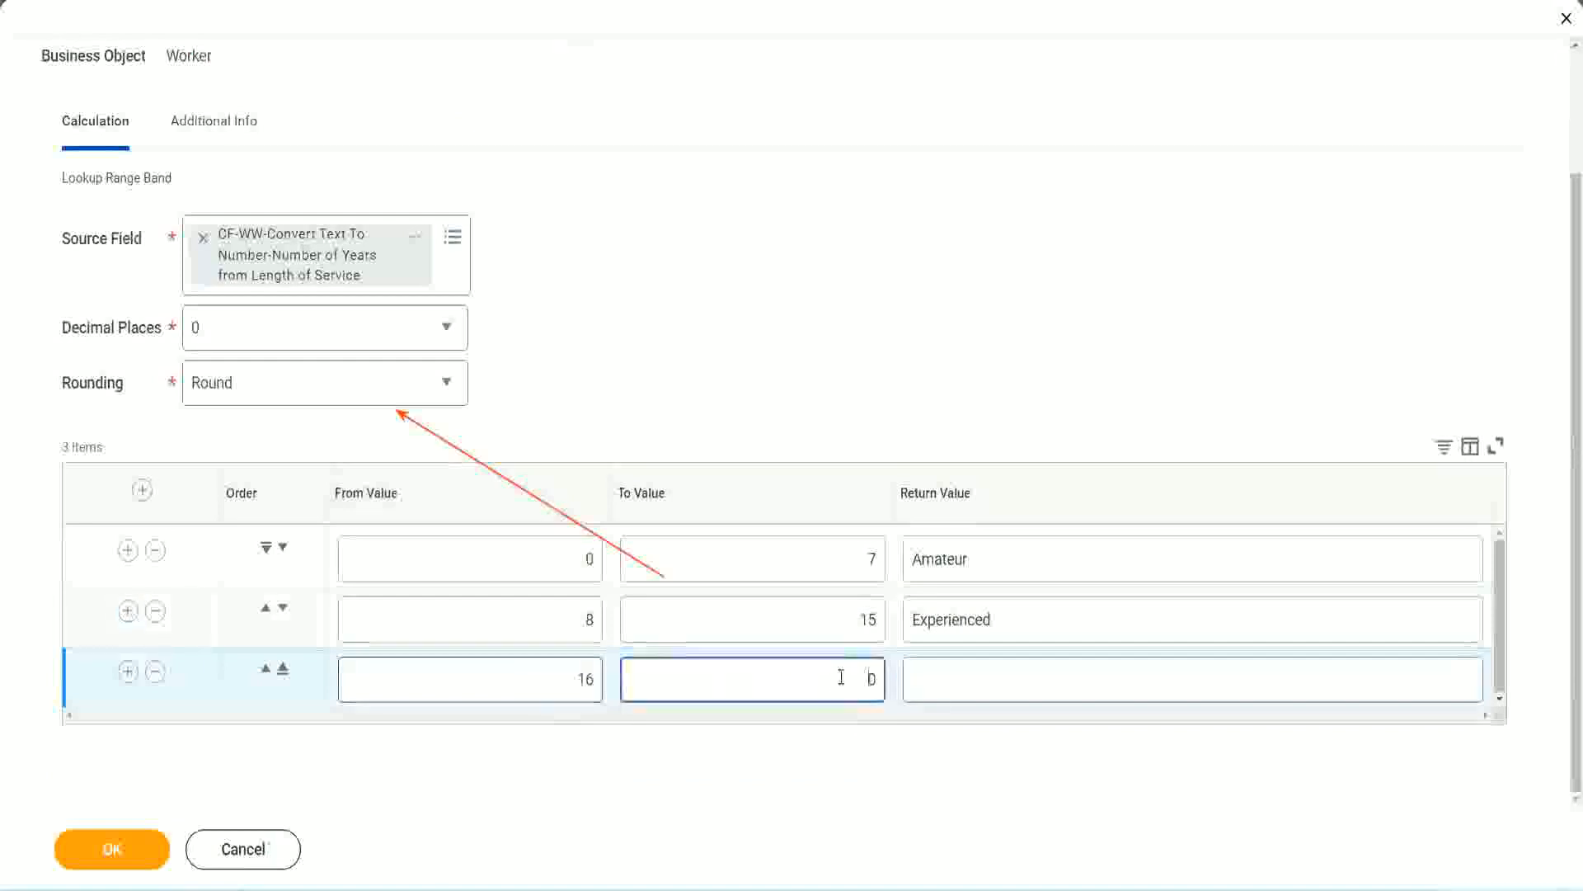
text(3)
key(Tab)
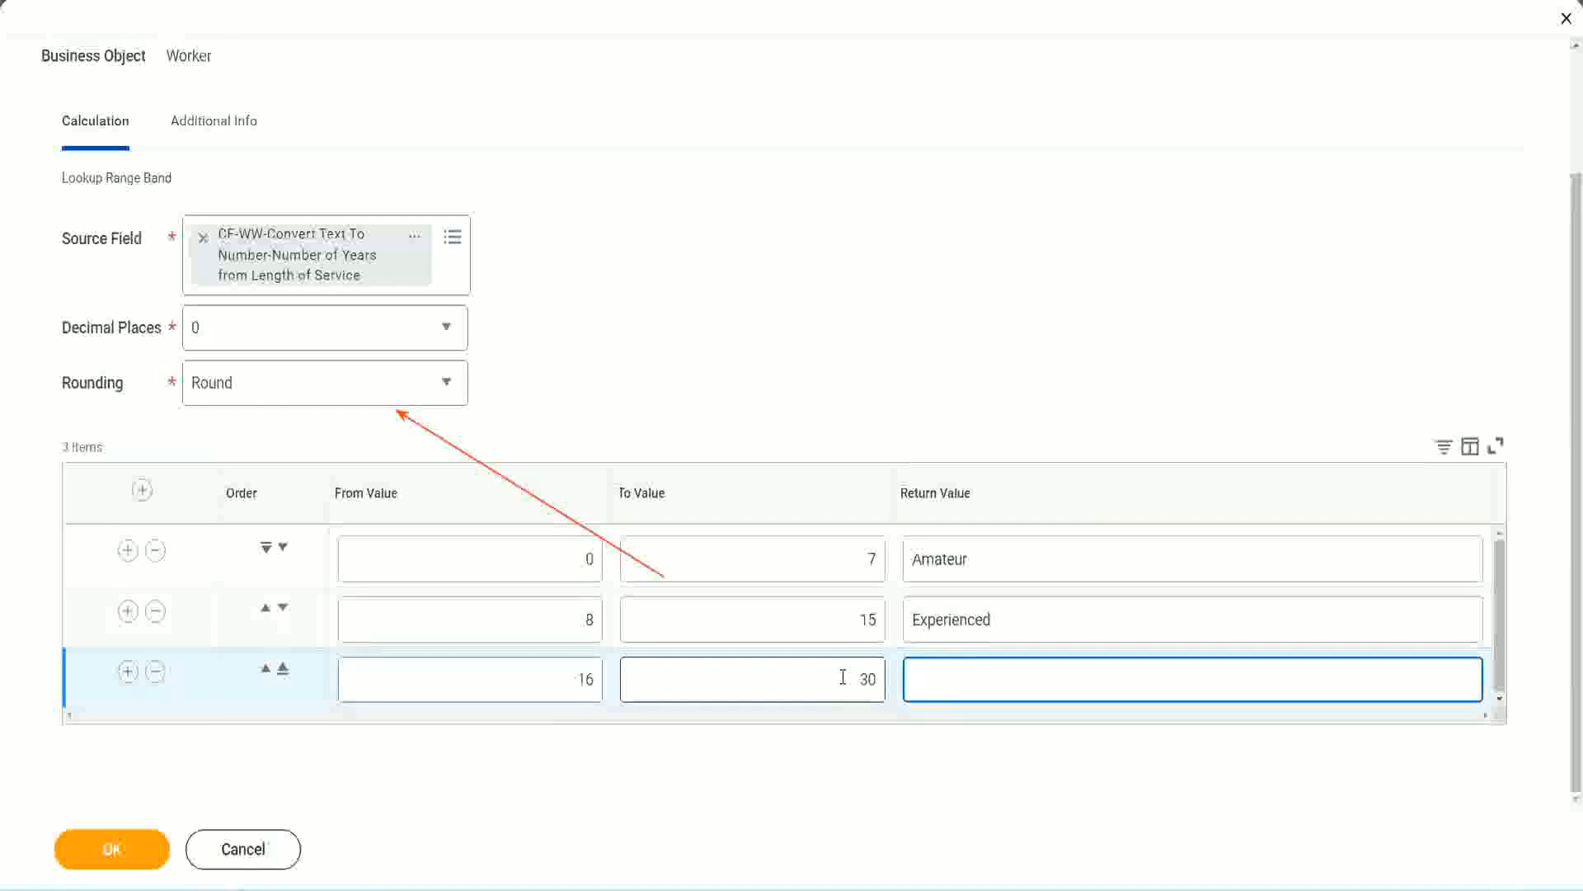
text(Senior)
Add a fourth range row from 31 to 1000 with the return value "Legend"
click(127, 671)
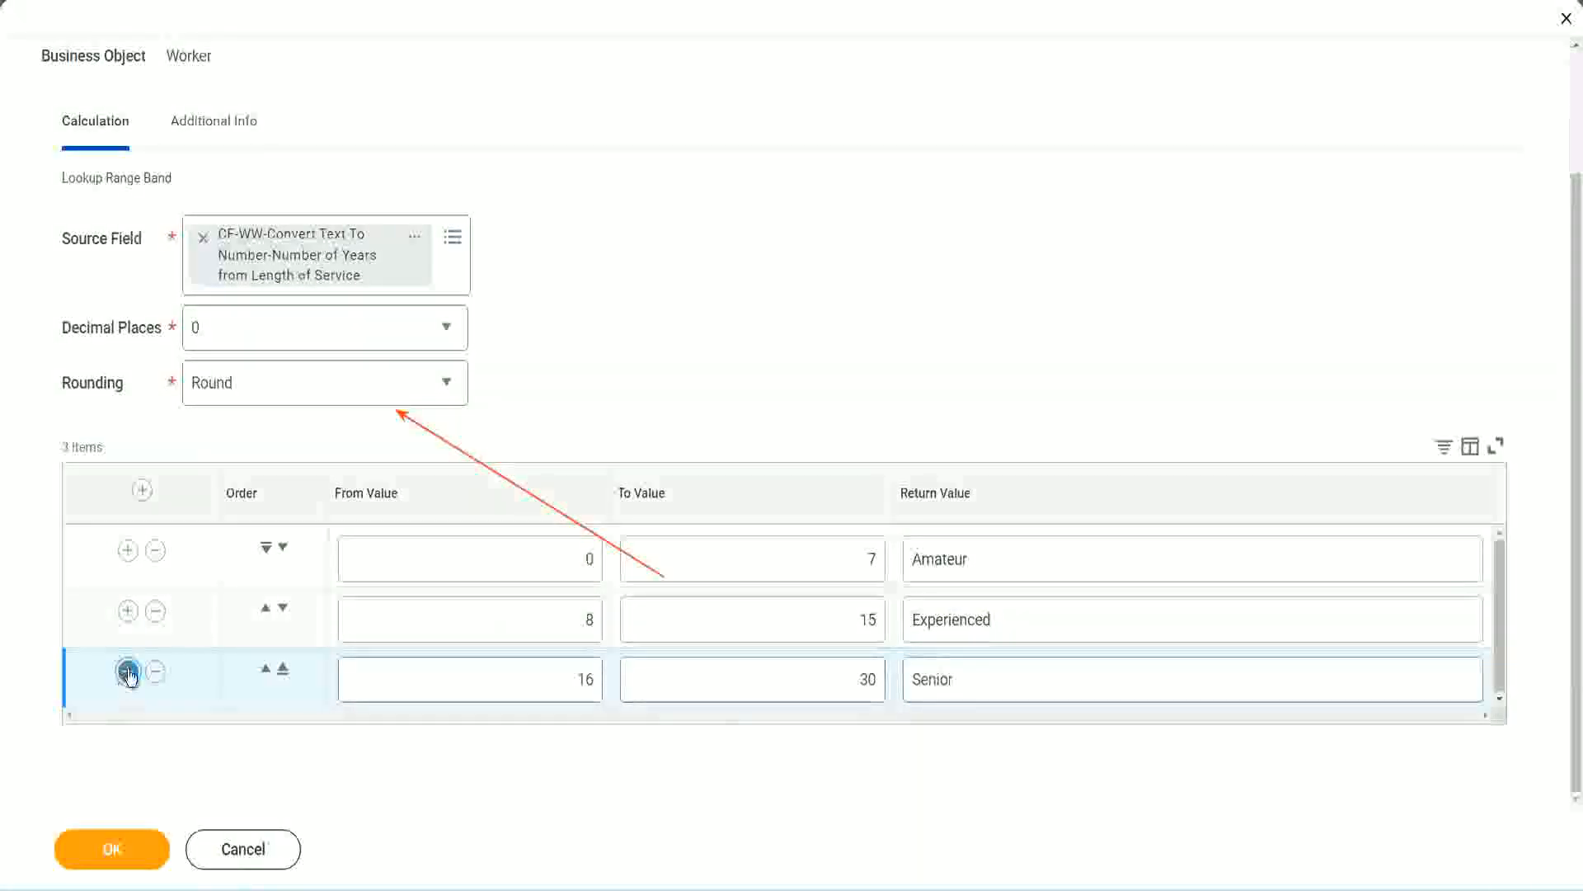
scroll(299, 625, down, 1)
click(521, 672)
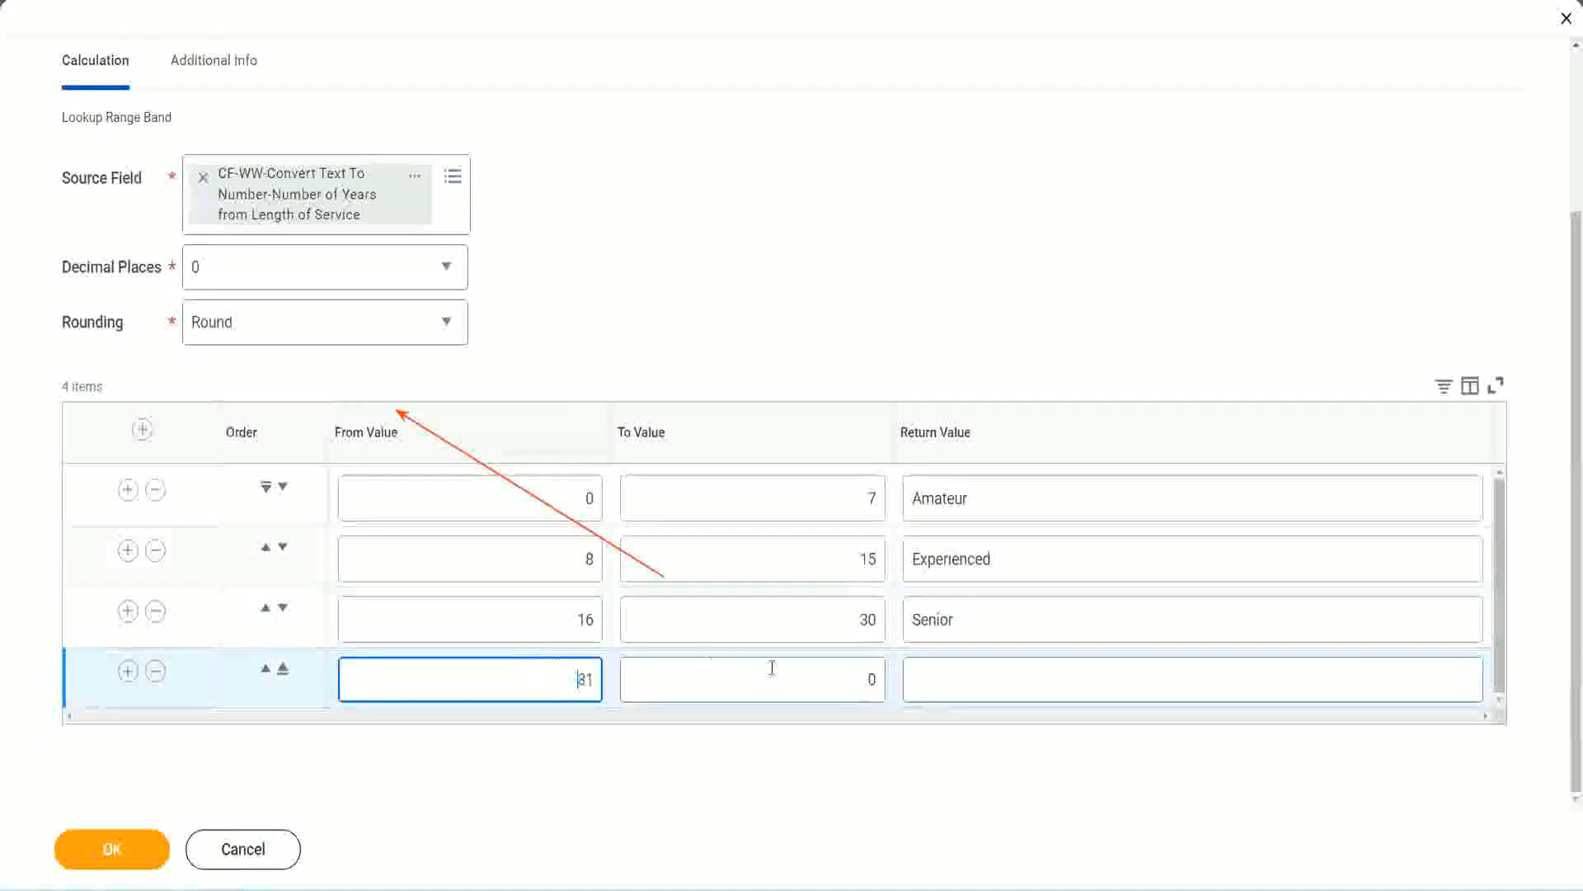
click(853, 680)
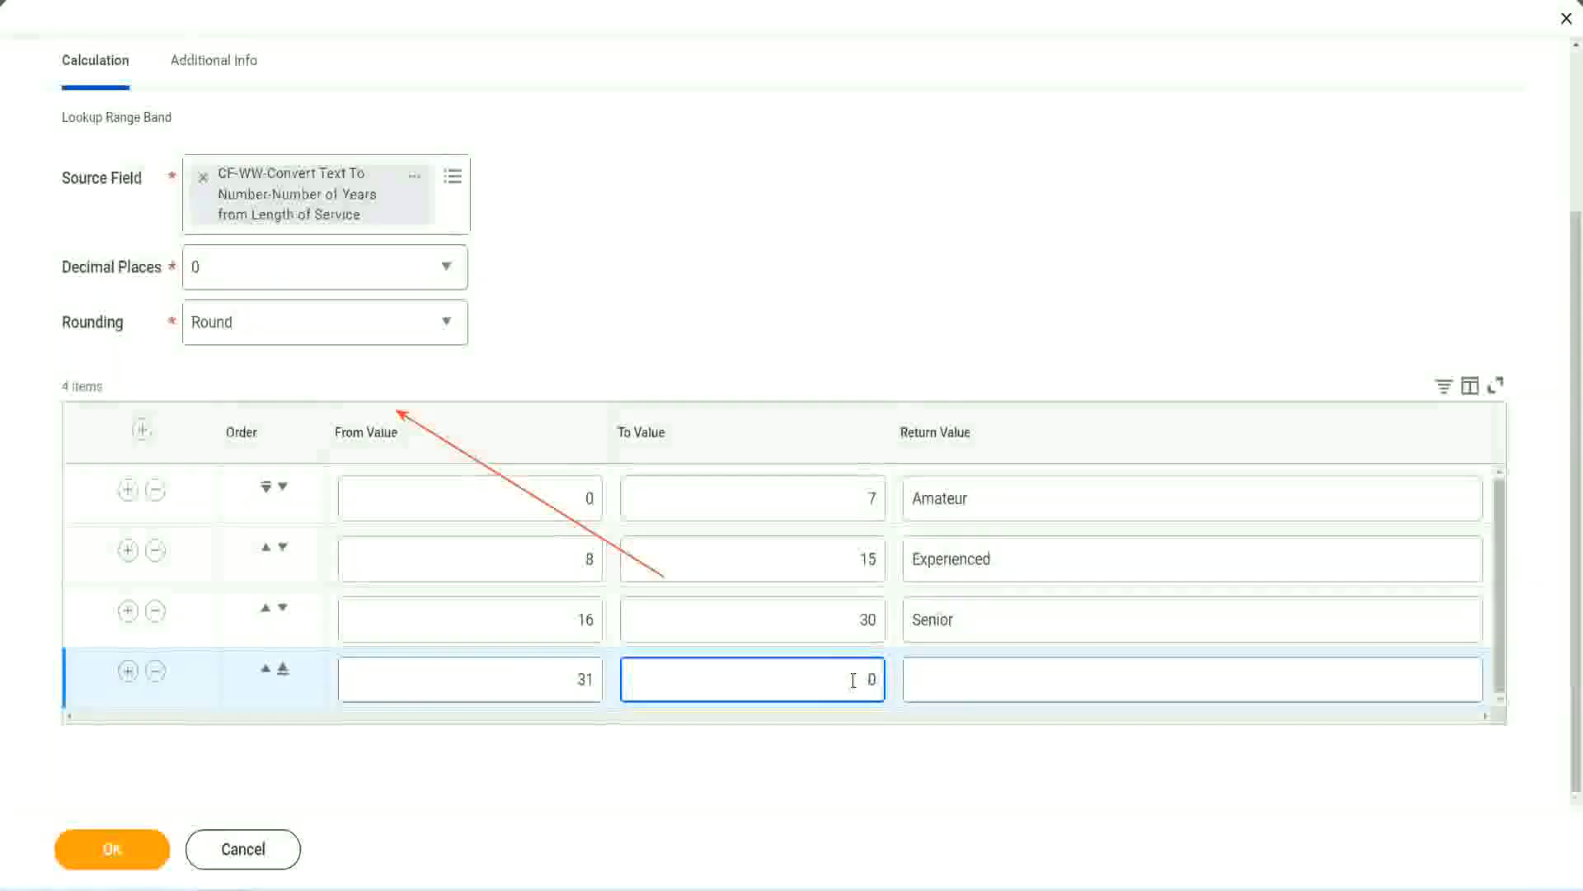
text(1000)
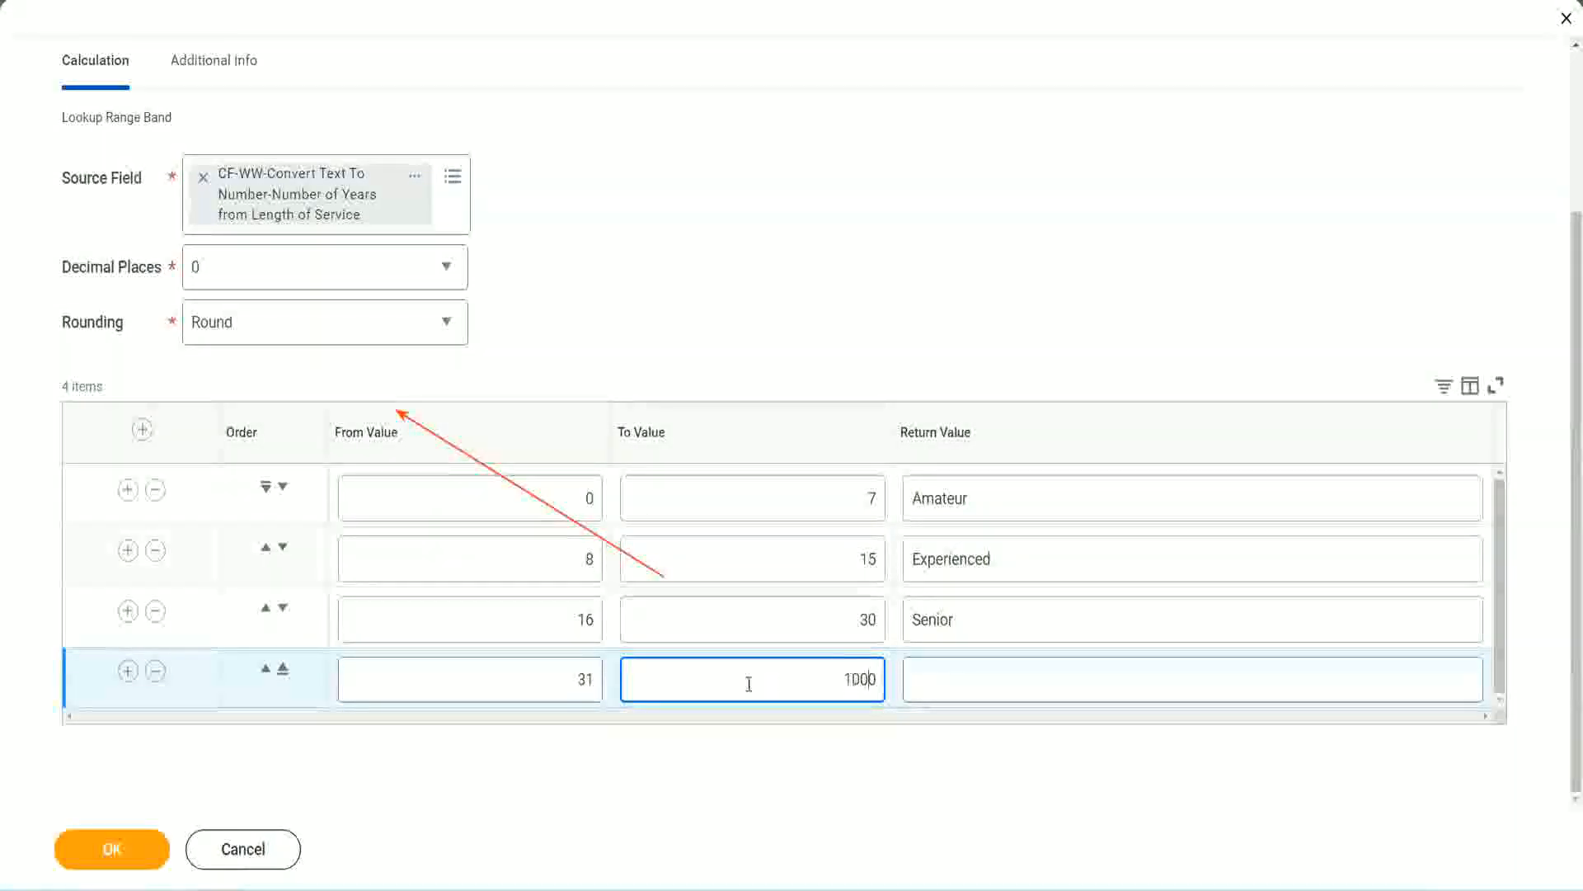
double_click(825, 672)
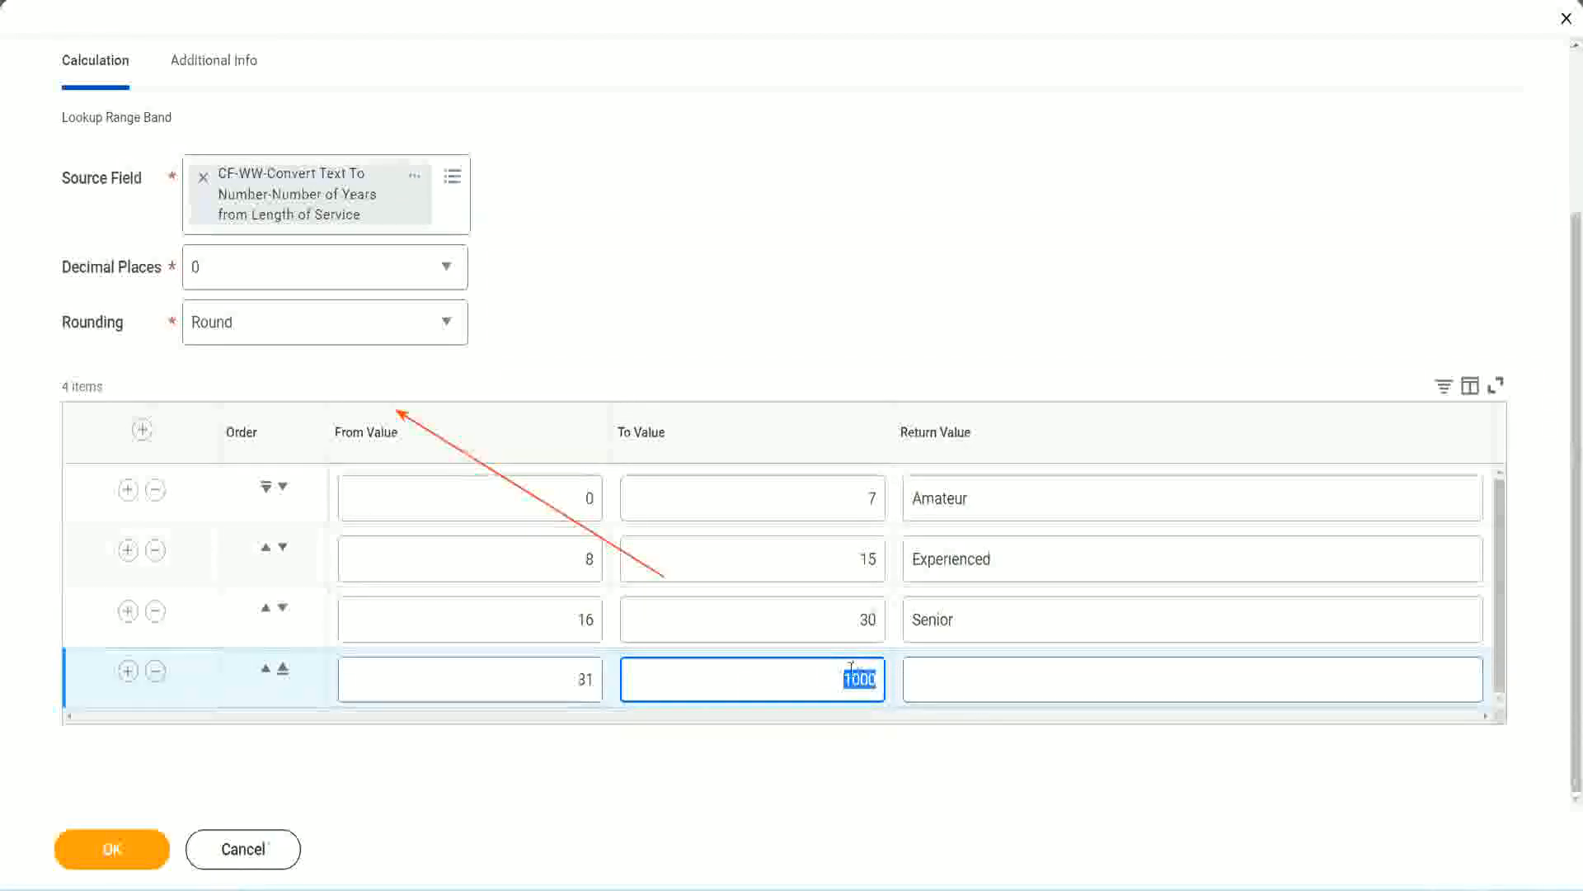
drag(837, 675, 888, 674)
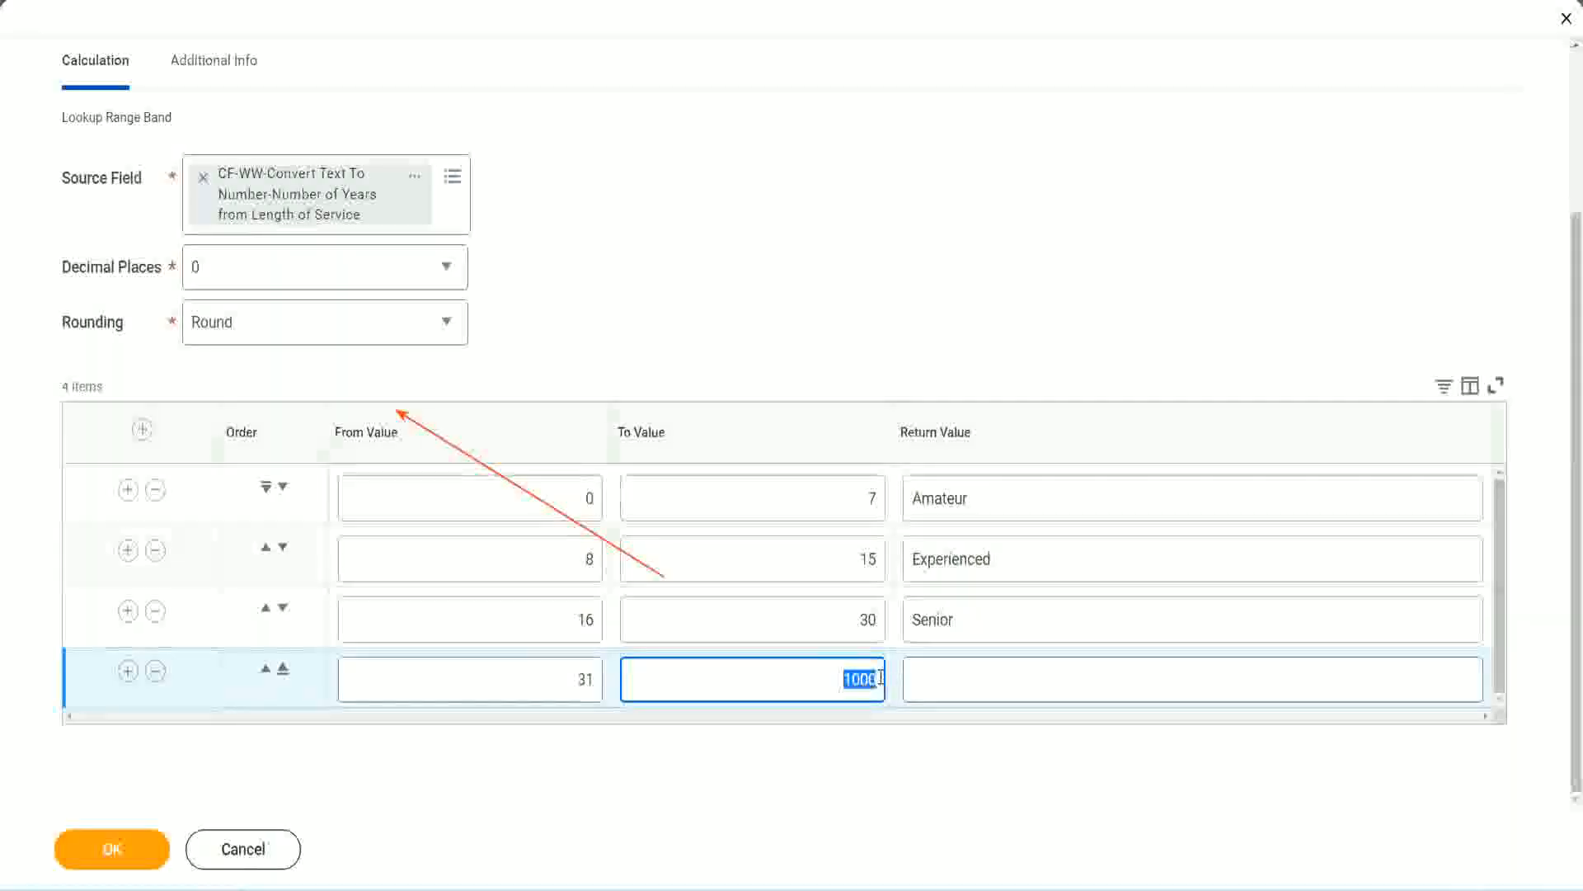
click(988, 680)
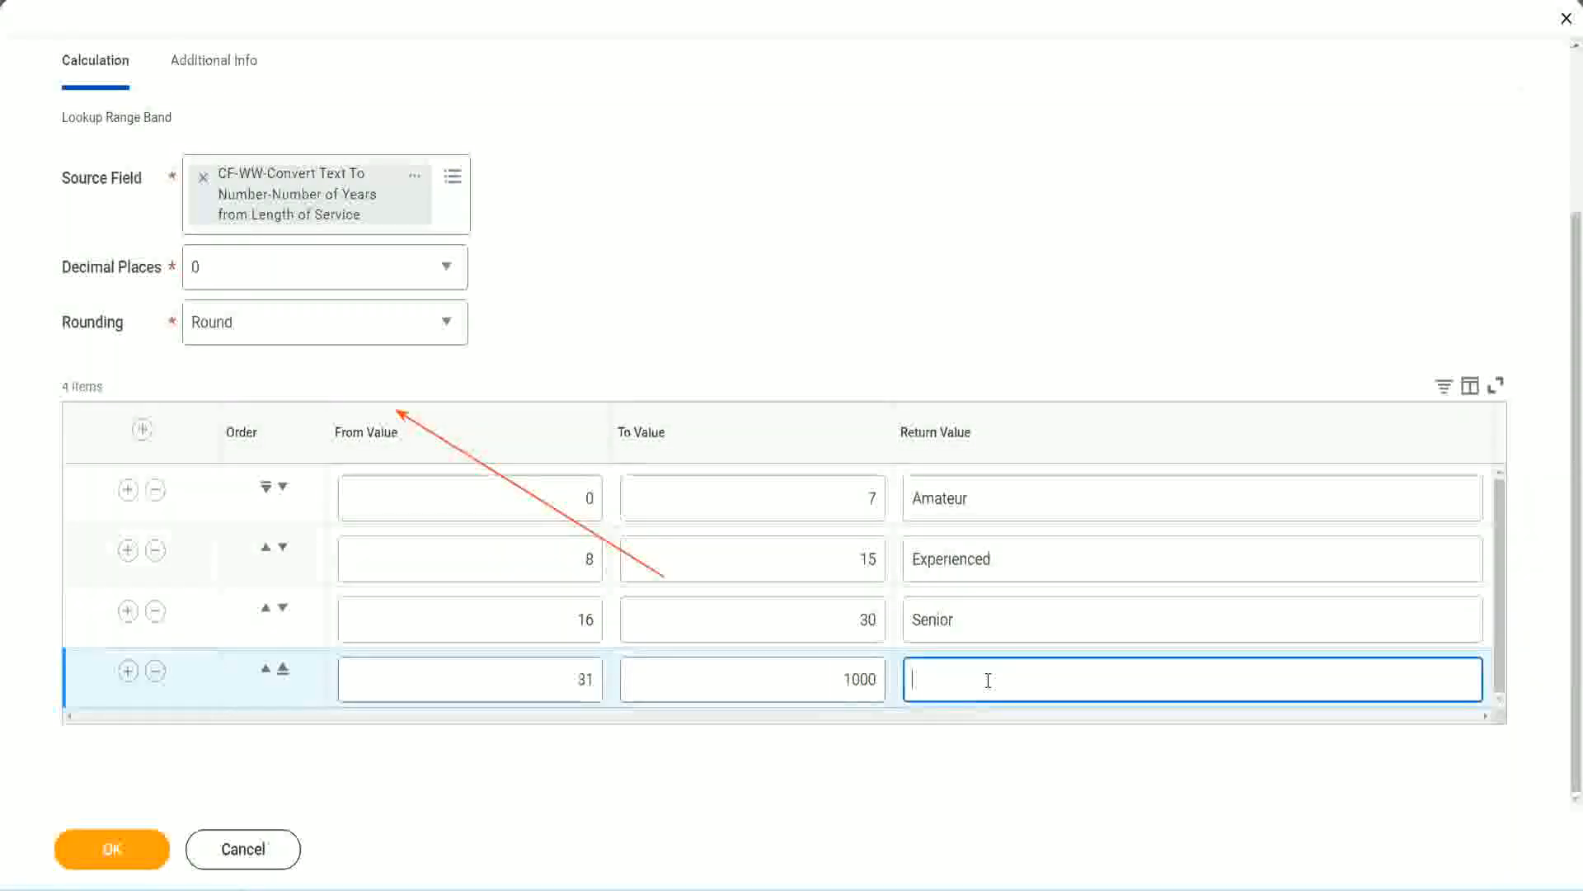
text(Legend)
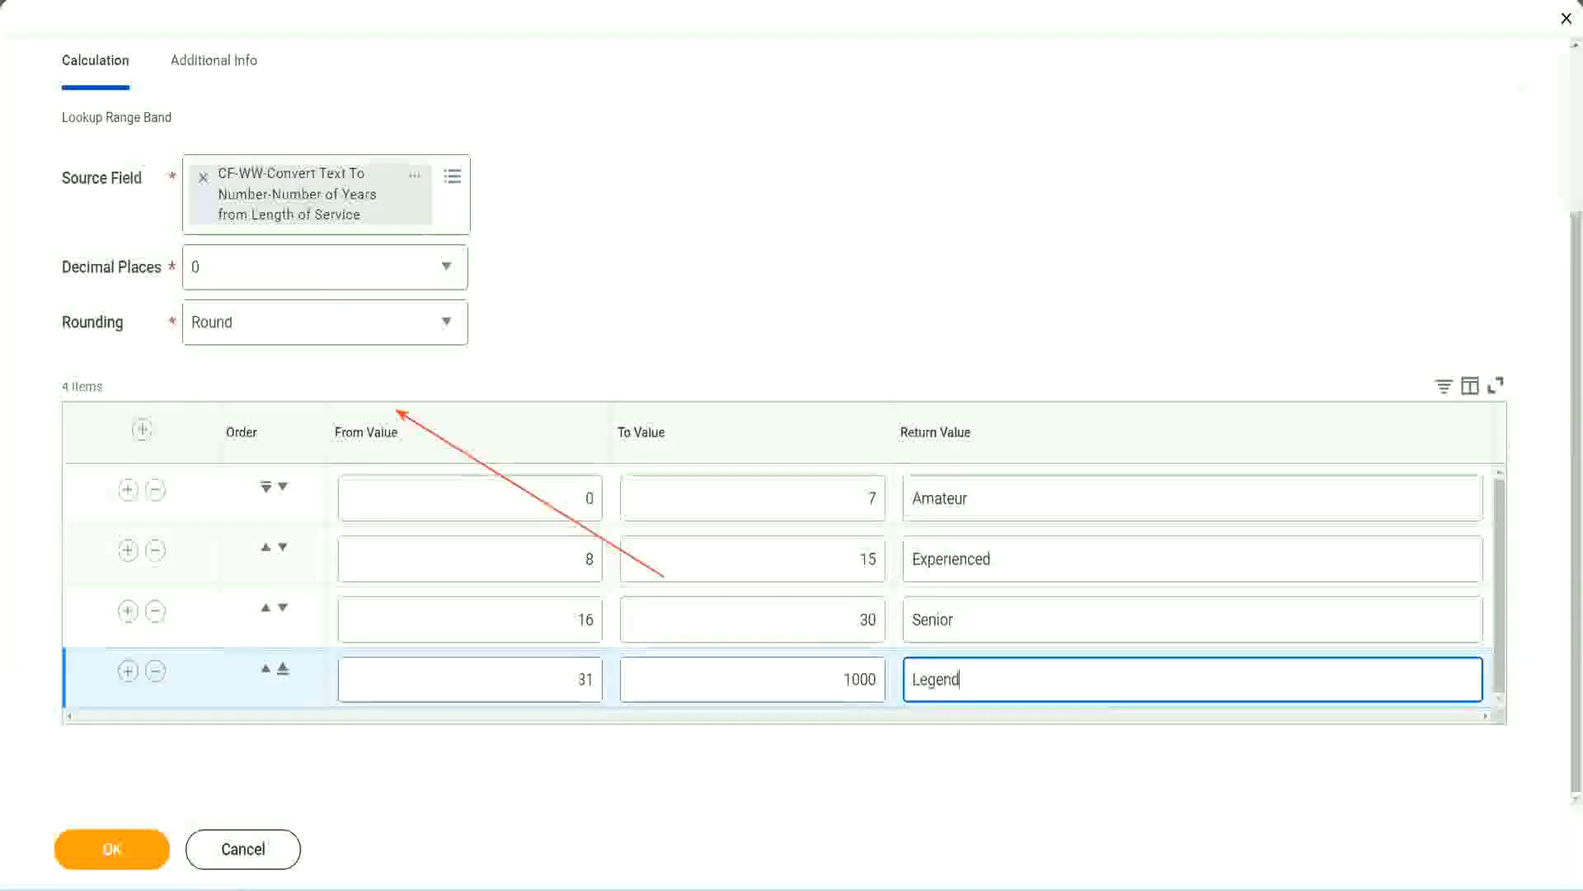
click(740, 278)
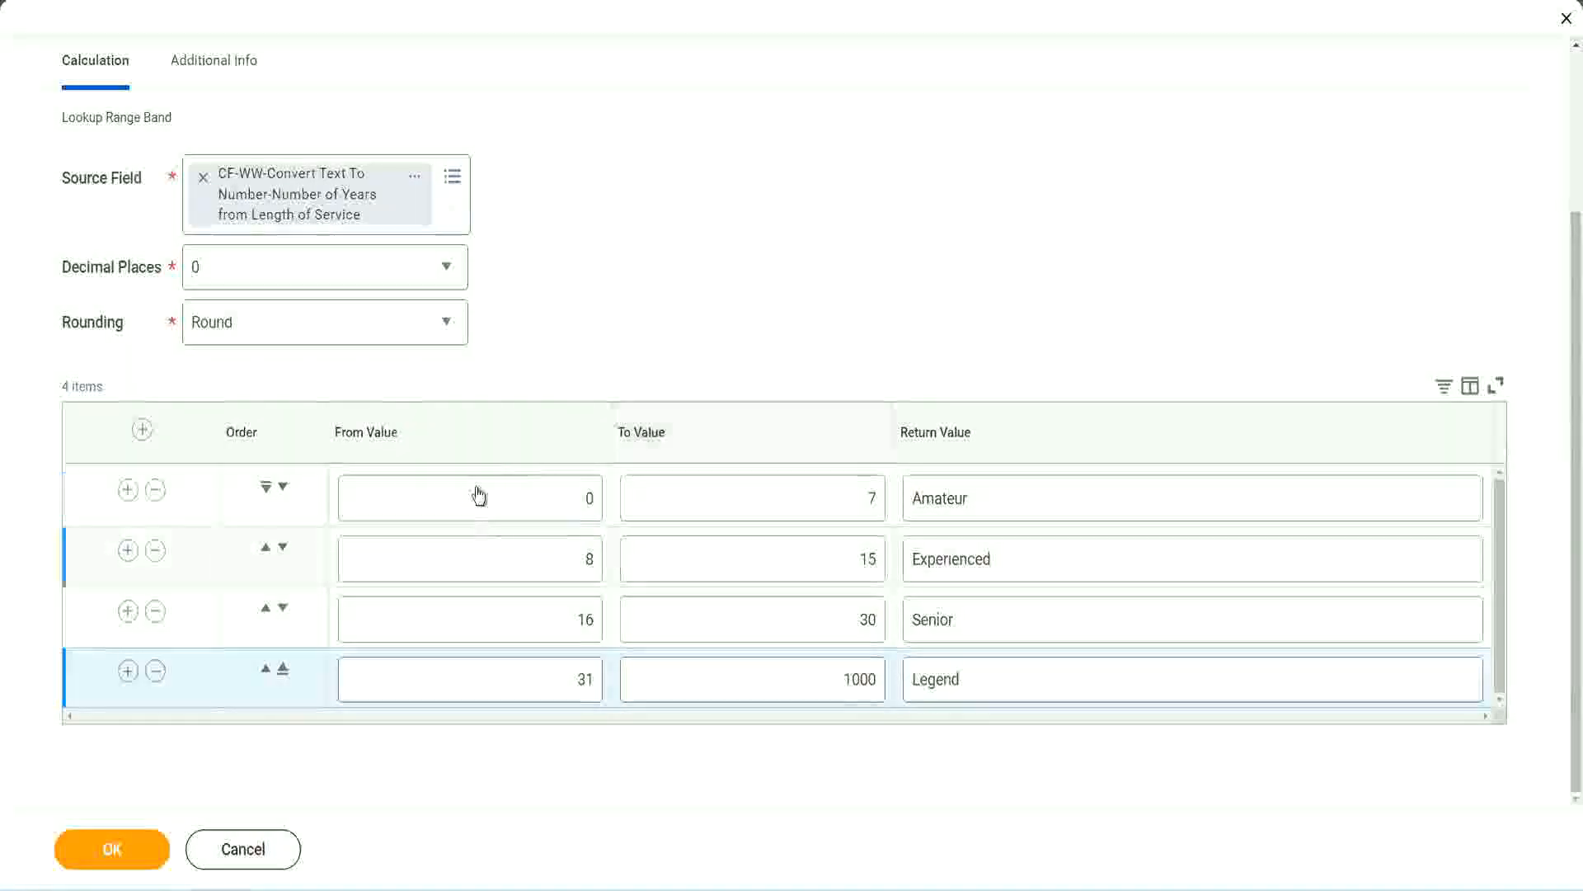
Review the from, to and return values of the four range rows
click(1028, 496)
click(1023, 560)
click(1001, 633)
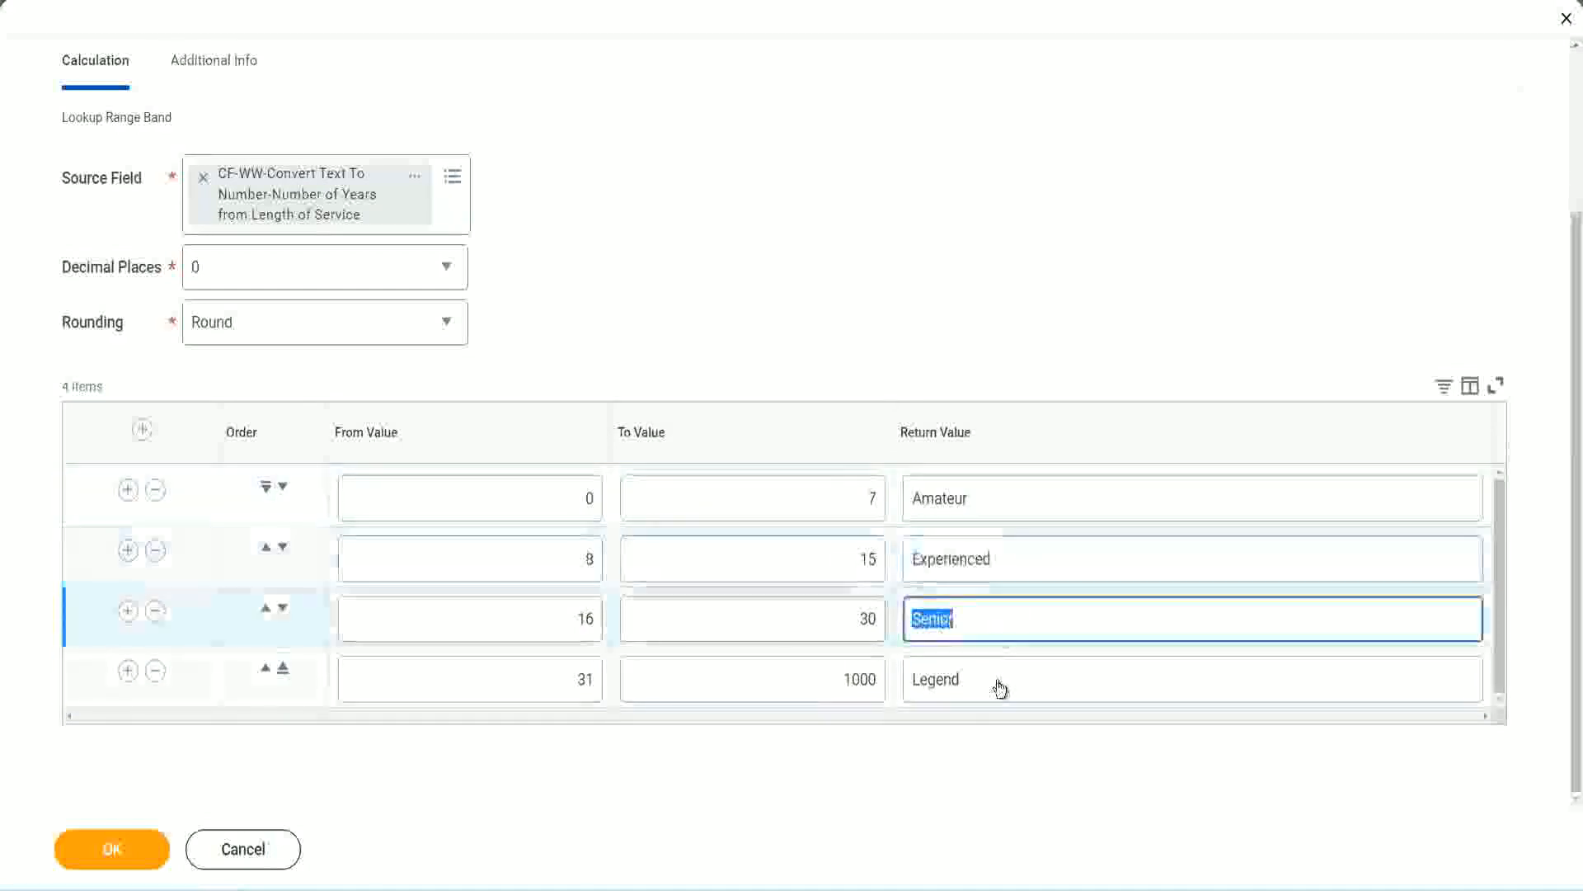
click(1000, 685)
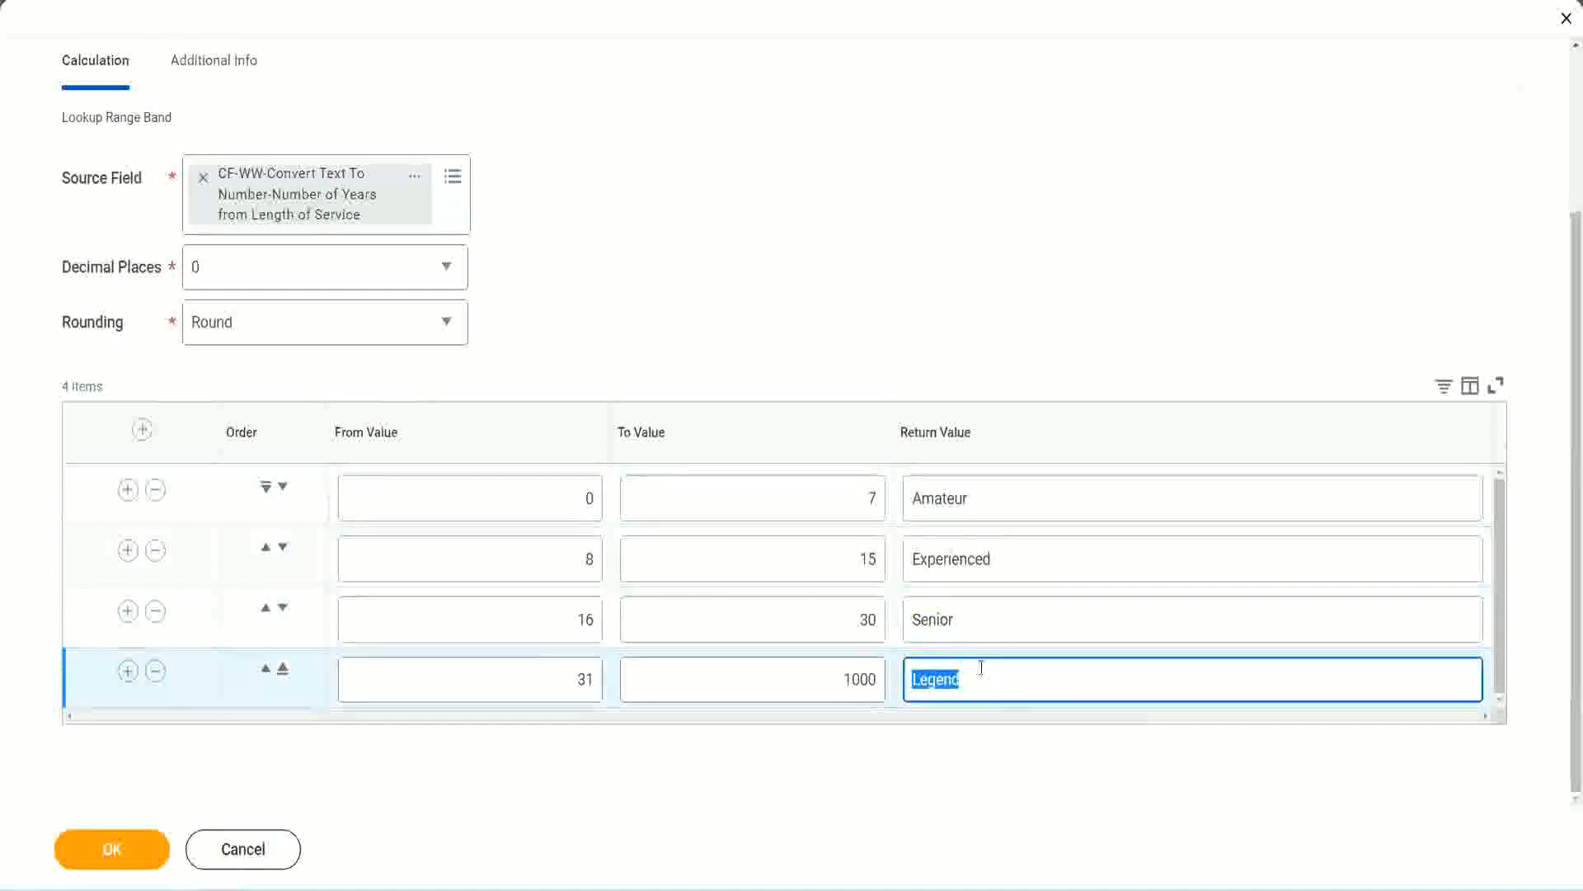
click(502, 499)
click(810, 487)
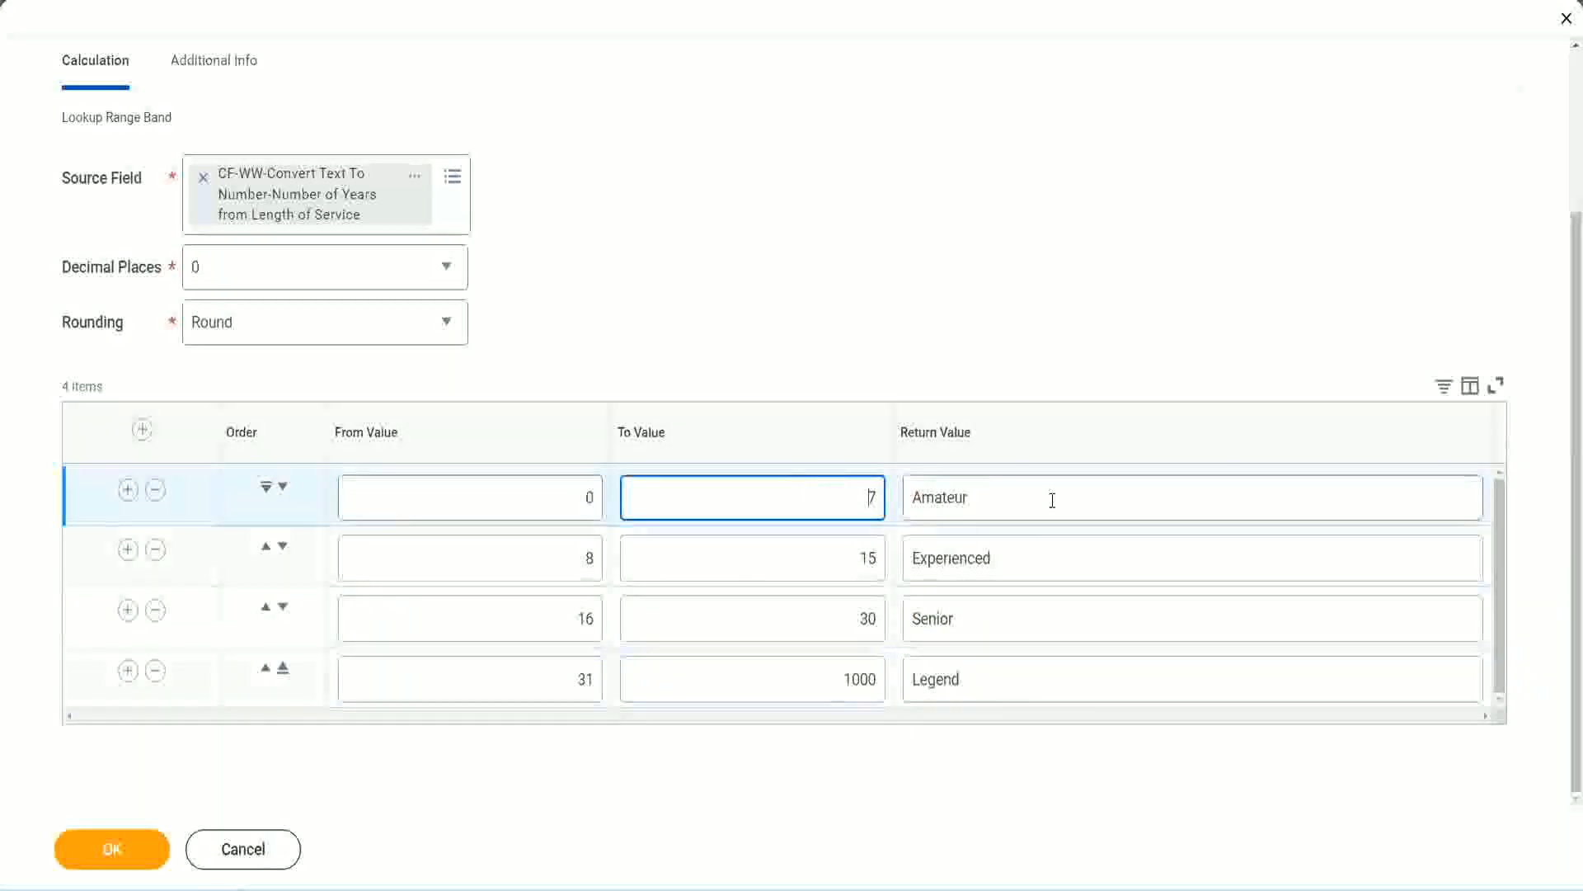
click(1048, 498)
click(1025, 556)
click(1011, 630)
click(995, 676)
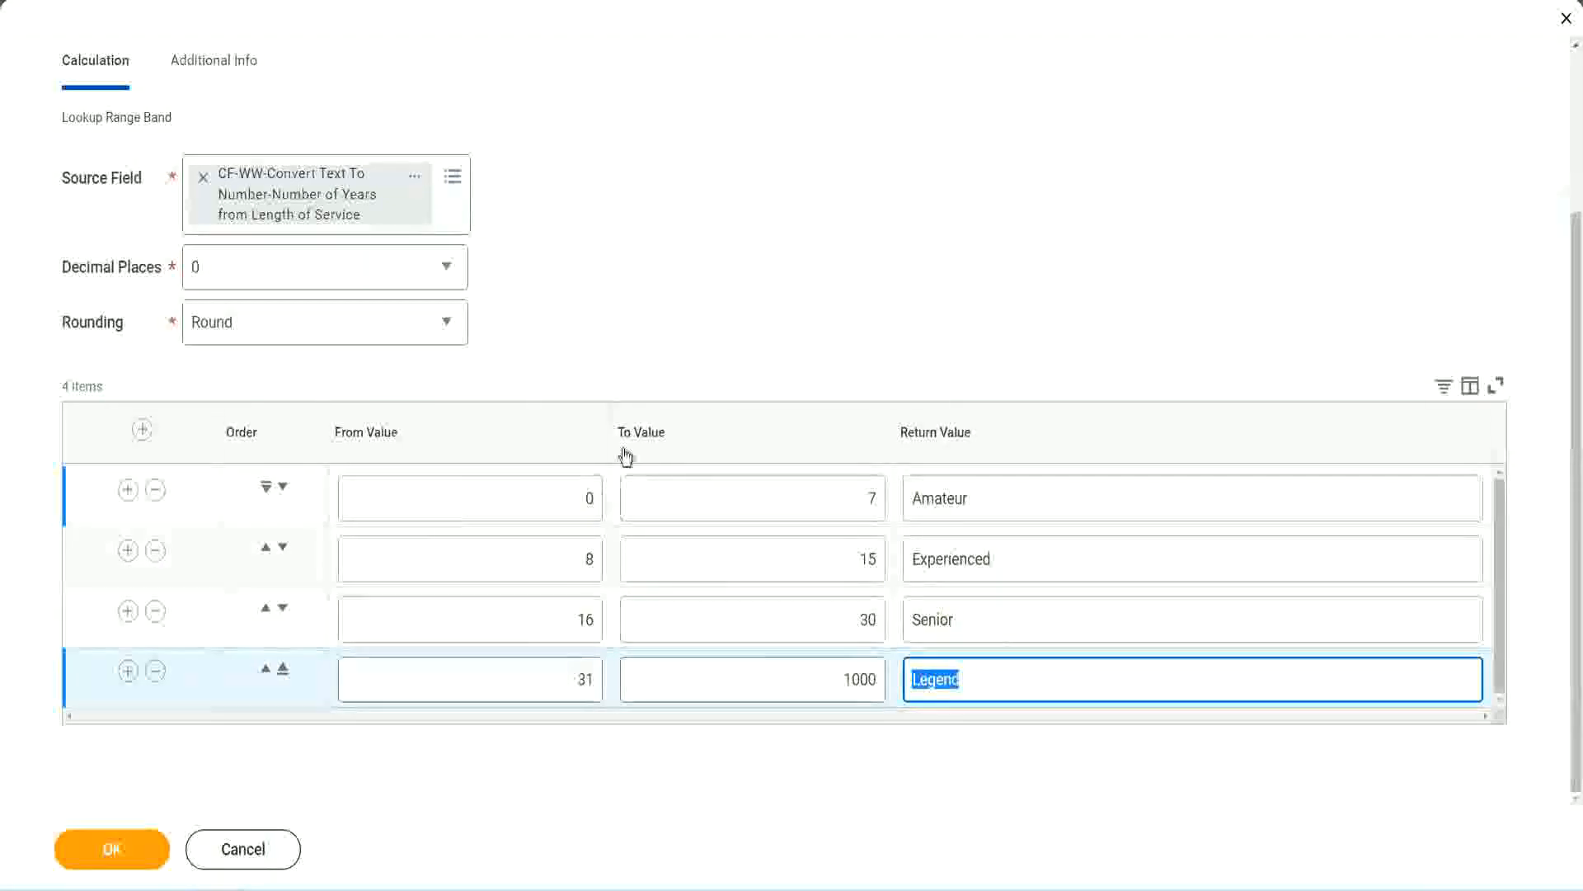
click(734, 348)
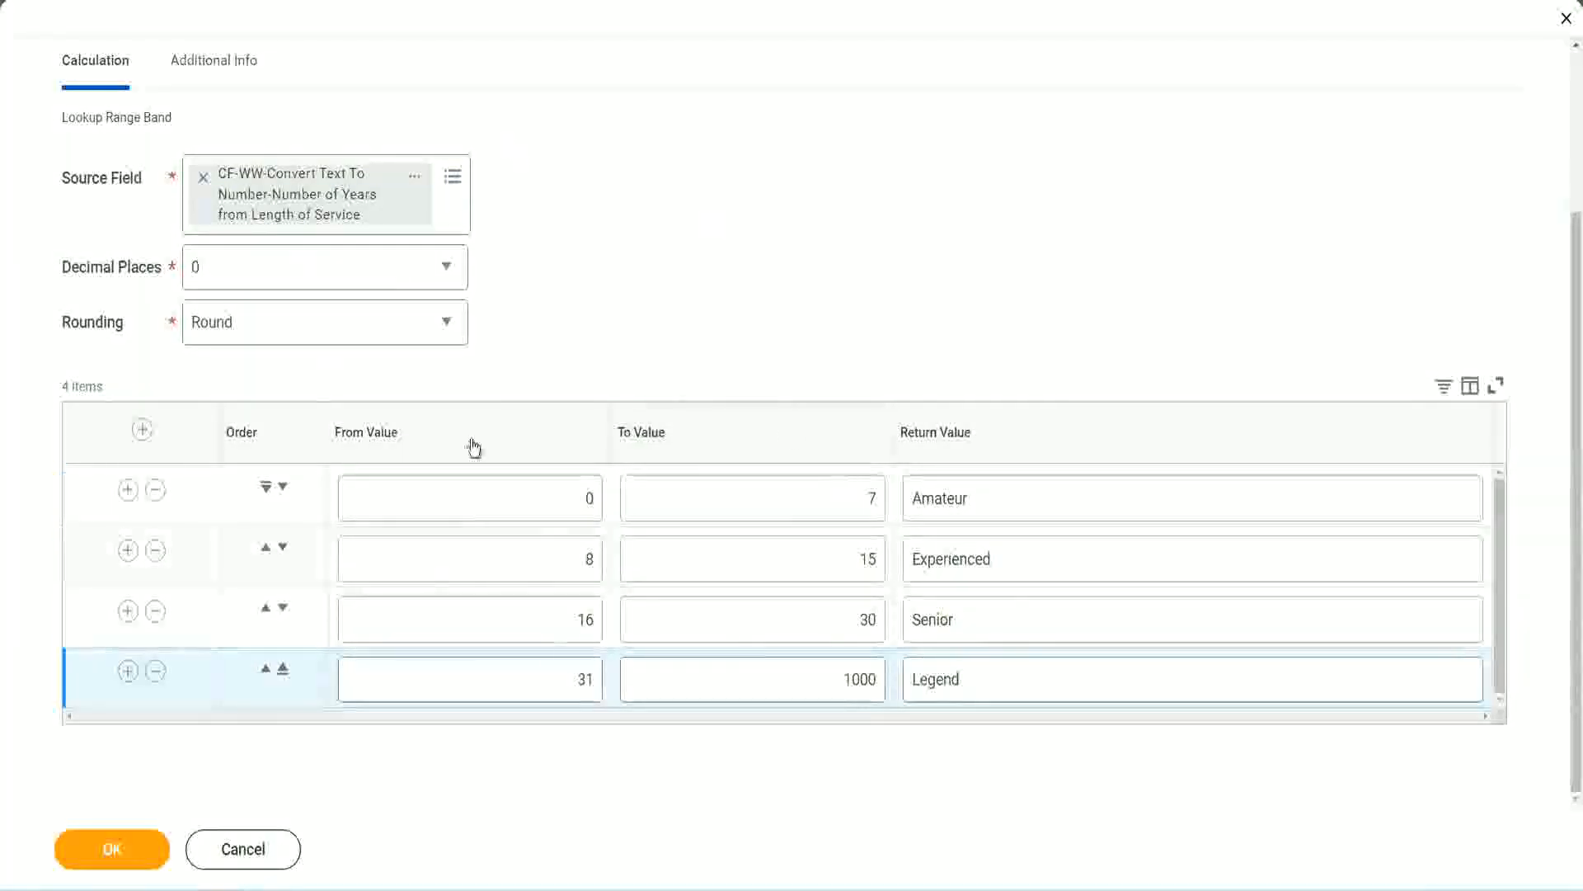
Save the Lookup Range Band calculated field and copy its name from the save confirmation
click(109, 847)
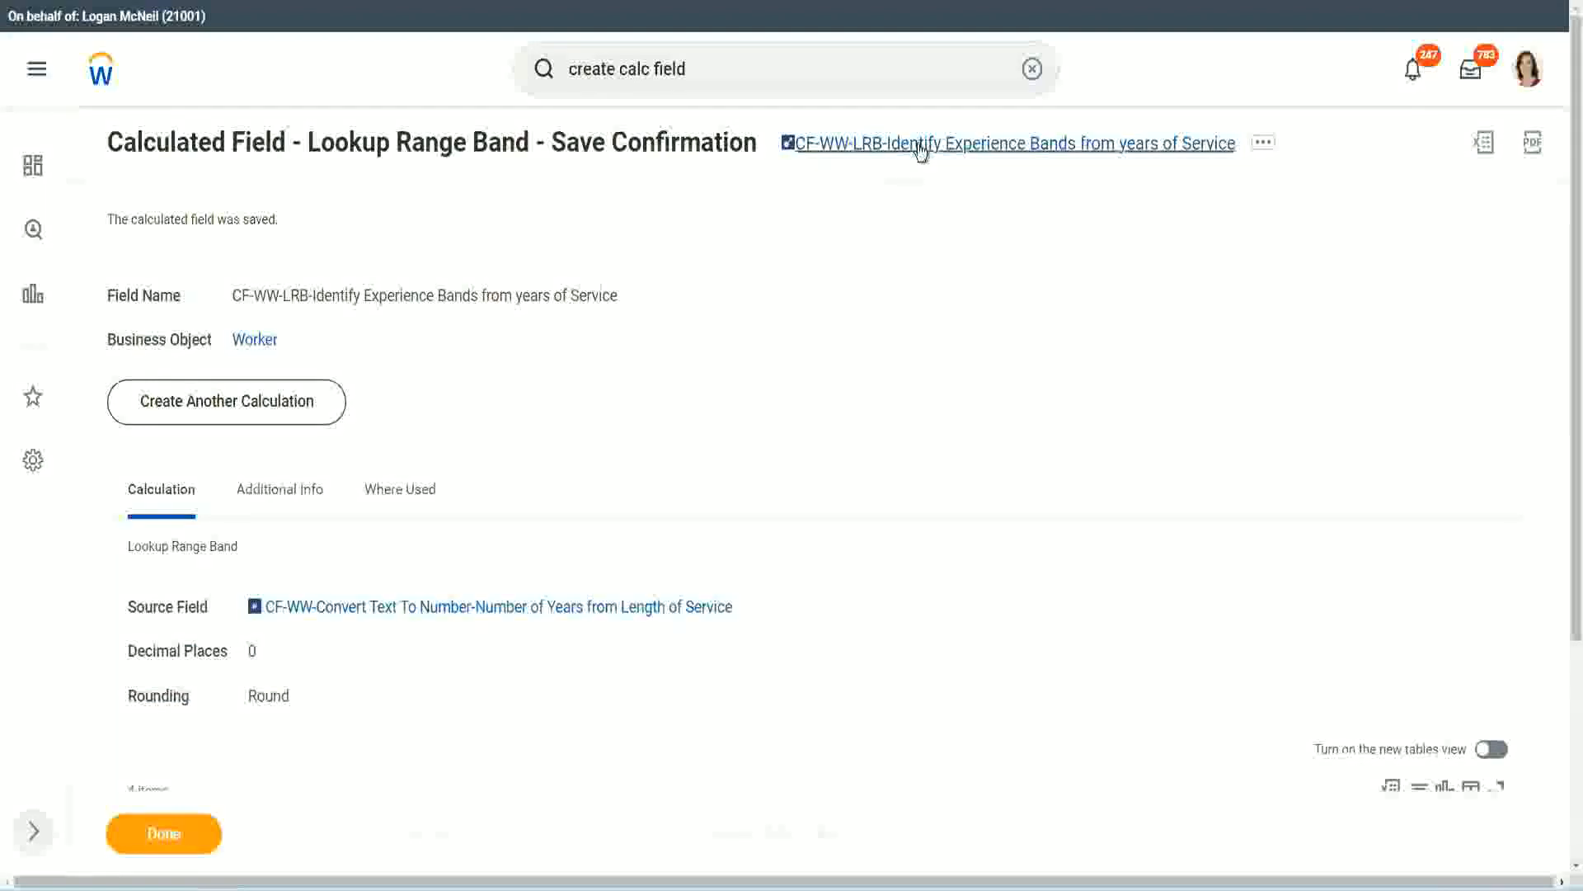
right_click(921, 151)
click(939, 238)
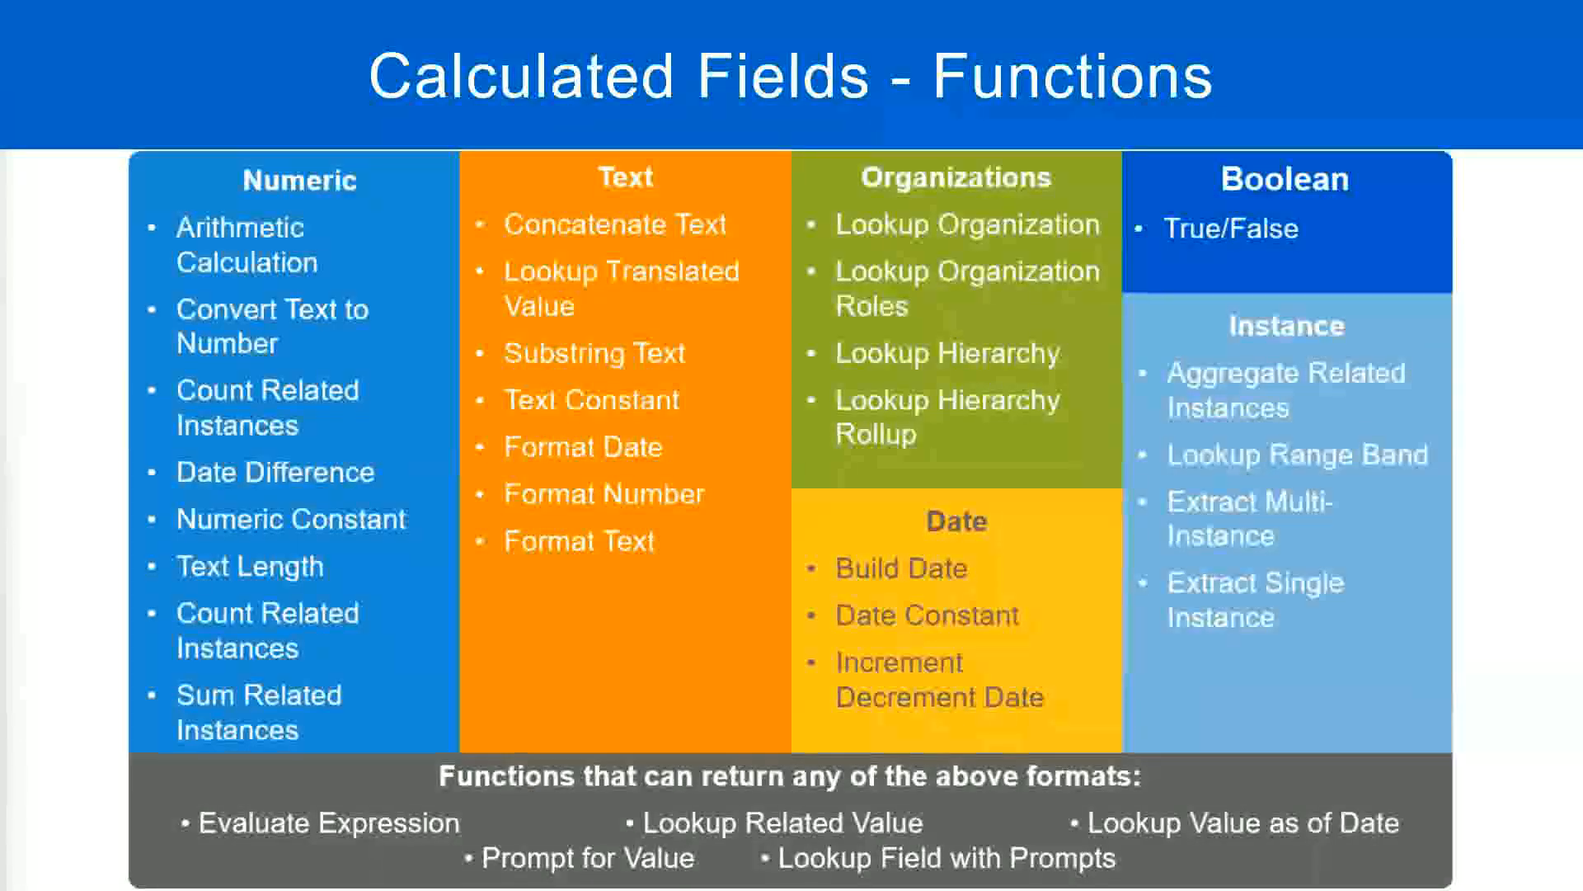
Switch to the Notepad++ notes and write "10,000 USD" a few blank lines below the Eval Expression entry
key(alt+Tab)
click(367, 645)
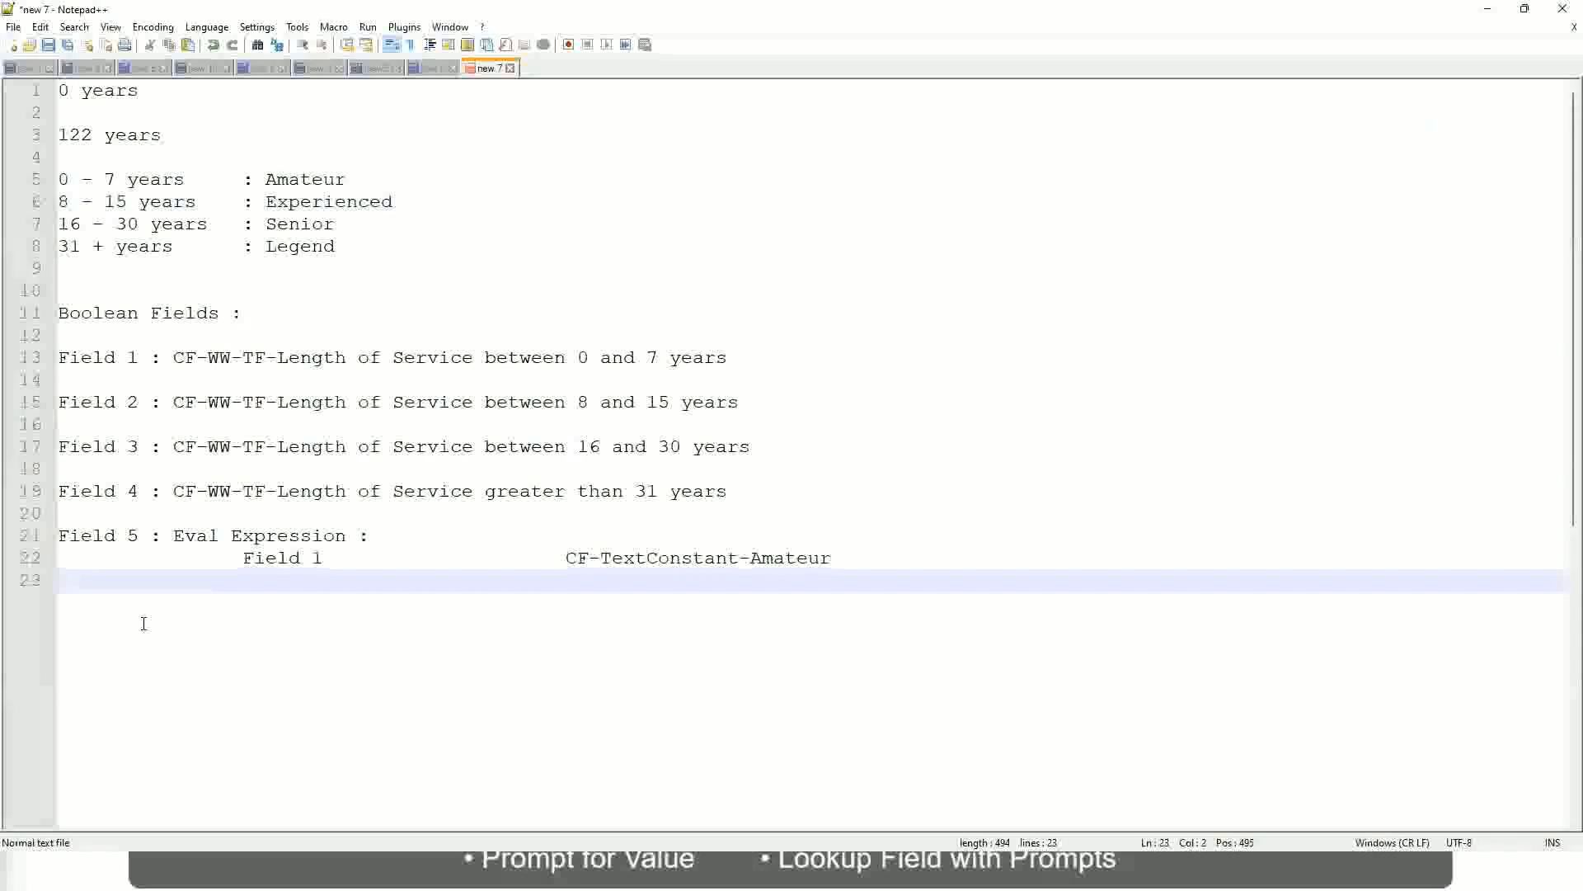
key(Return)
key(Return)
key(Return)
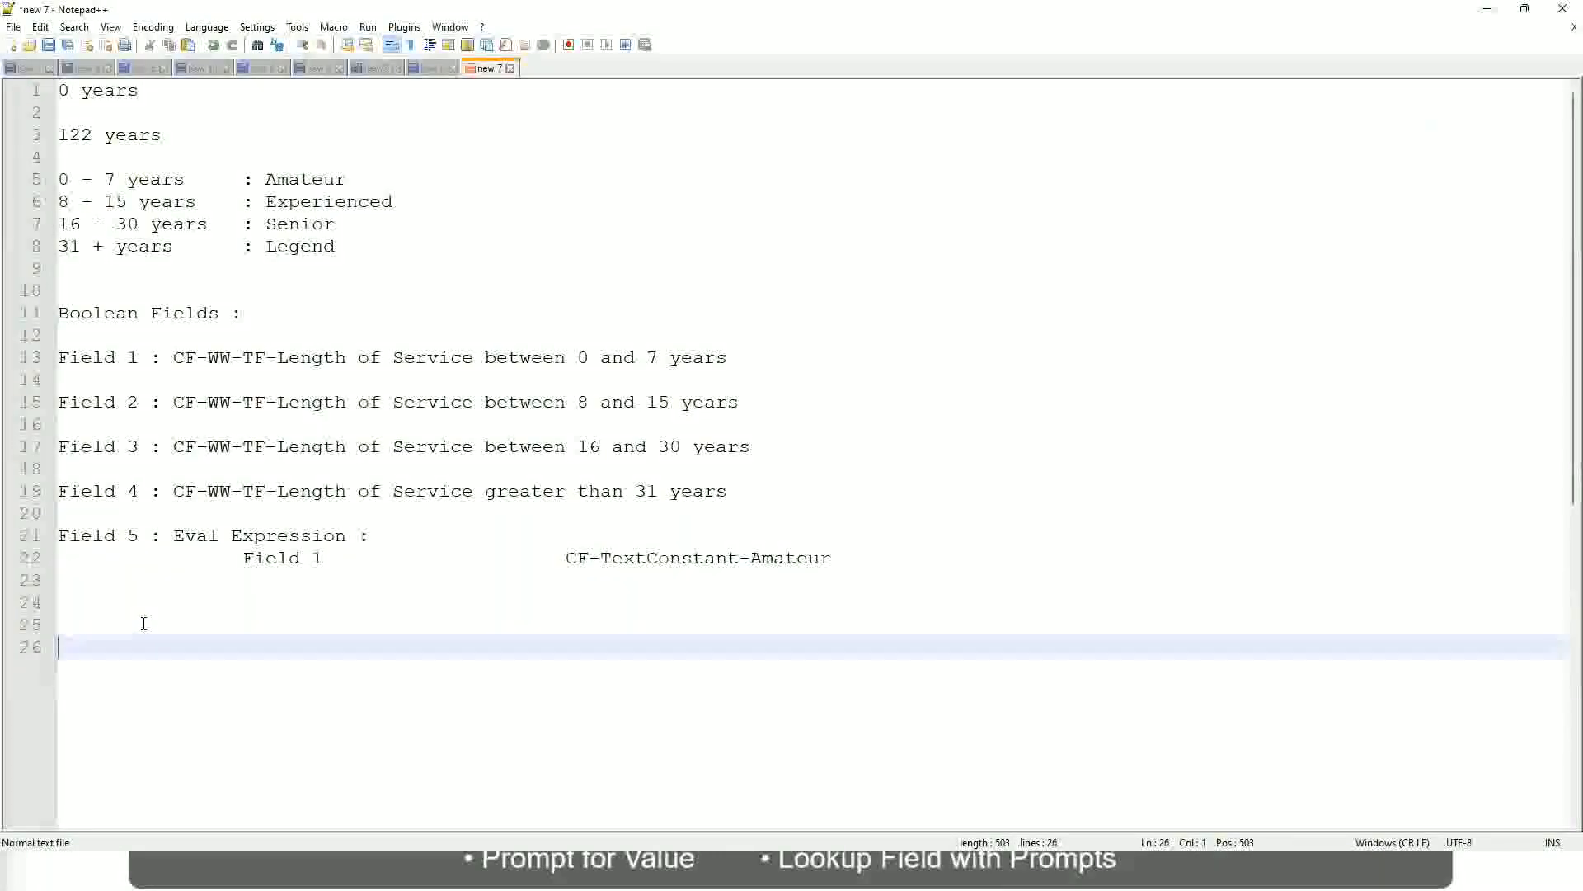
text(10,000 USD)
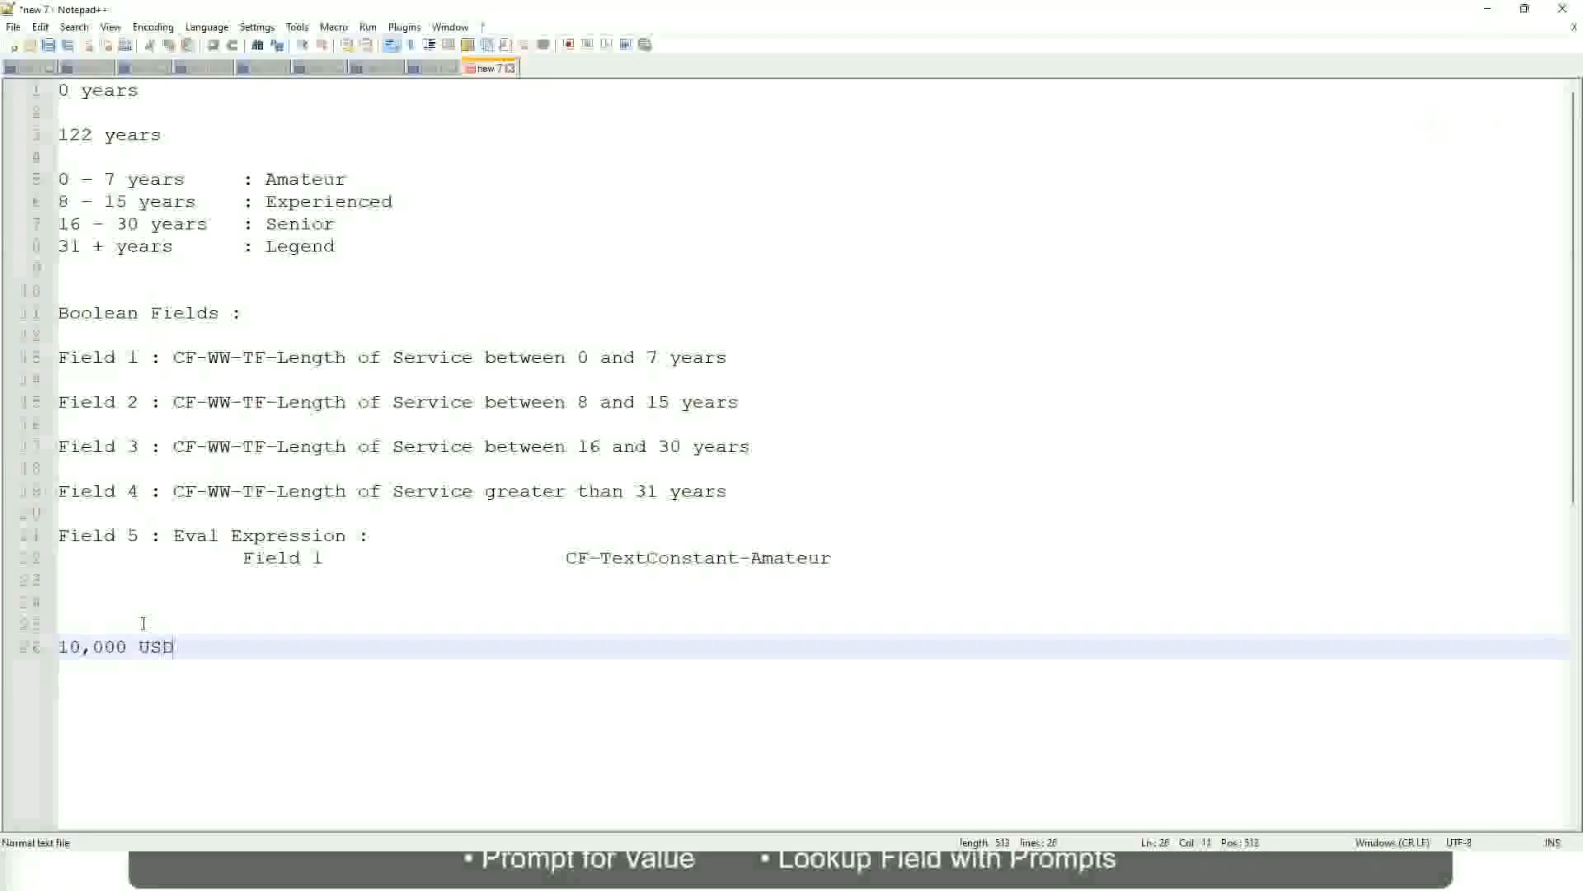
Add the amount 1,000,000 on the "10,000 USD" line, spaced well apart as a second column
key(Tab)
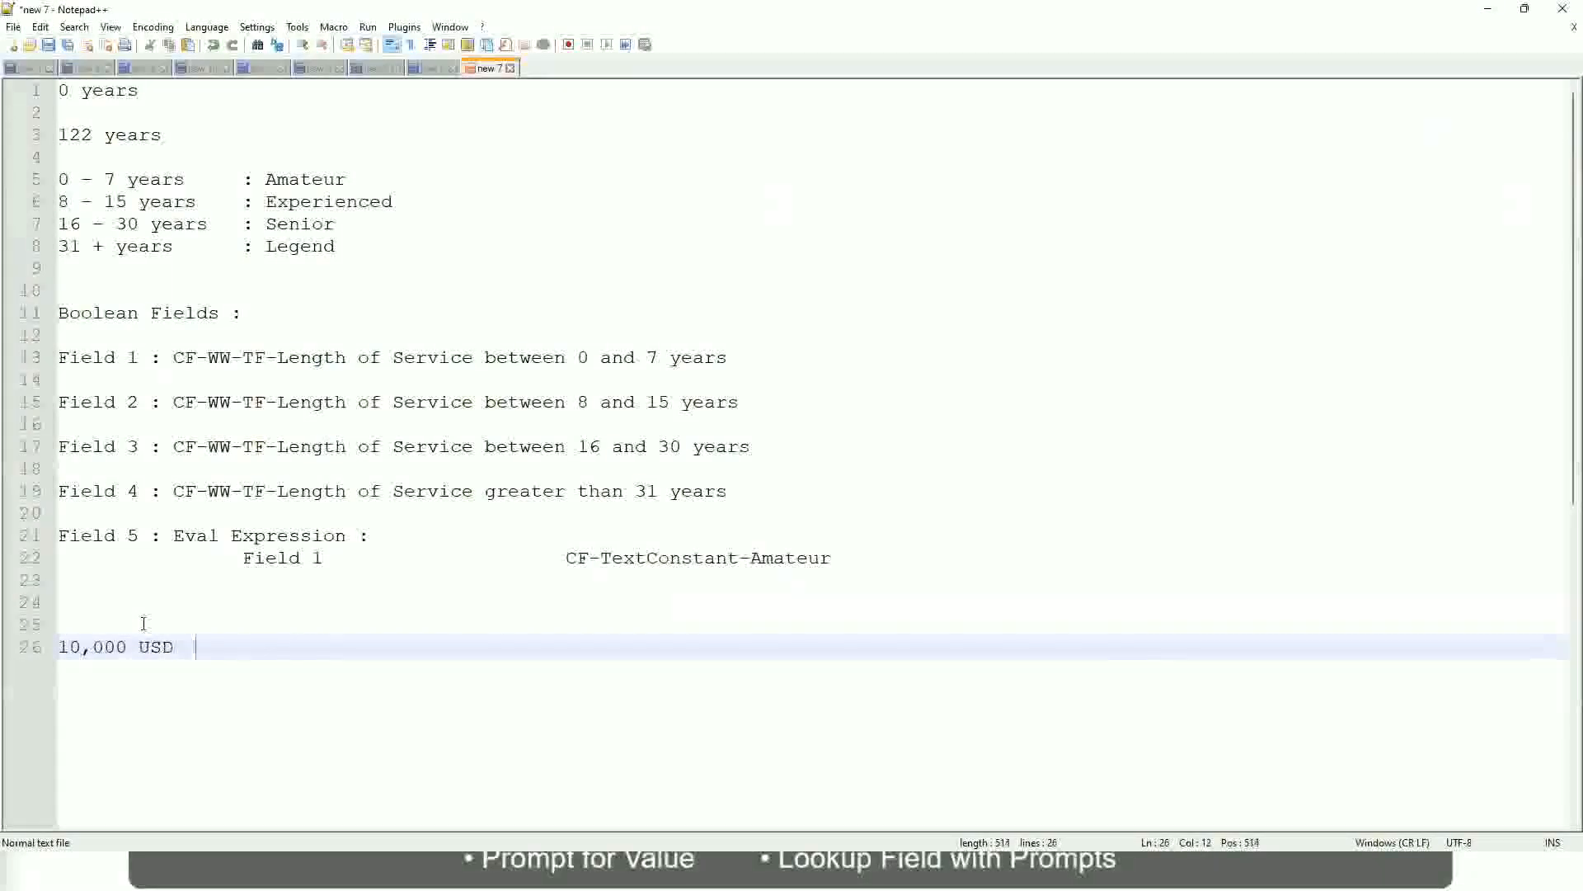
key(Tab)
key(Tab)
key(Tab)
key(Tab)
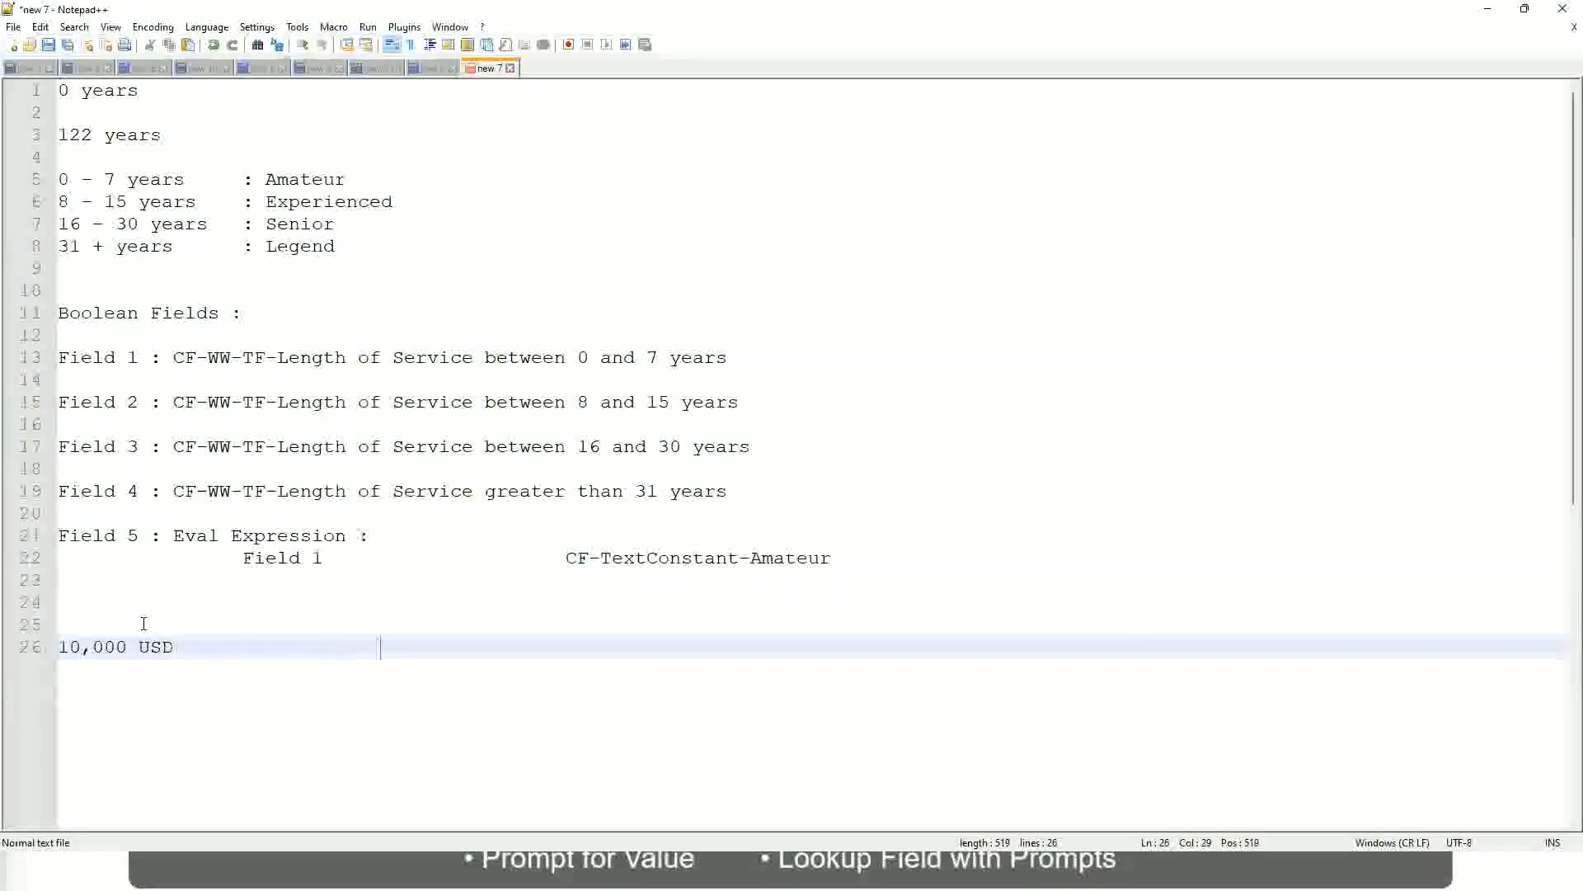
text(1,000,000)
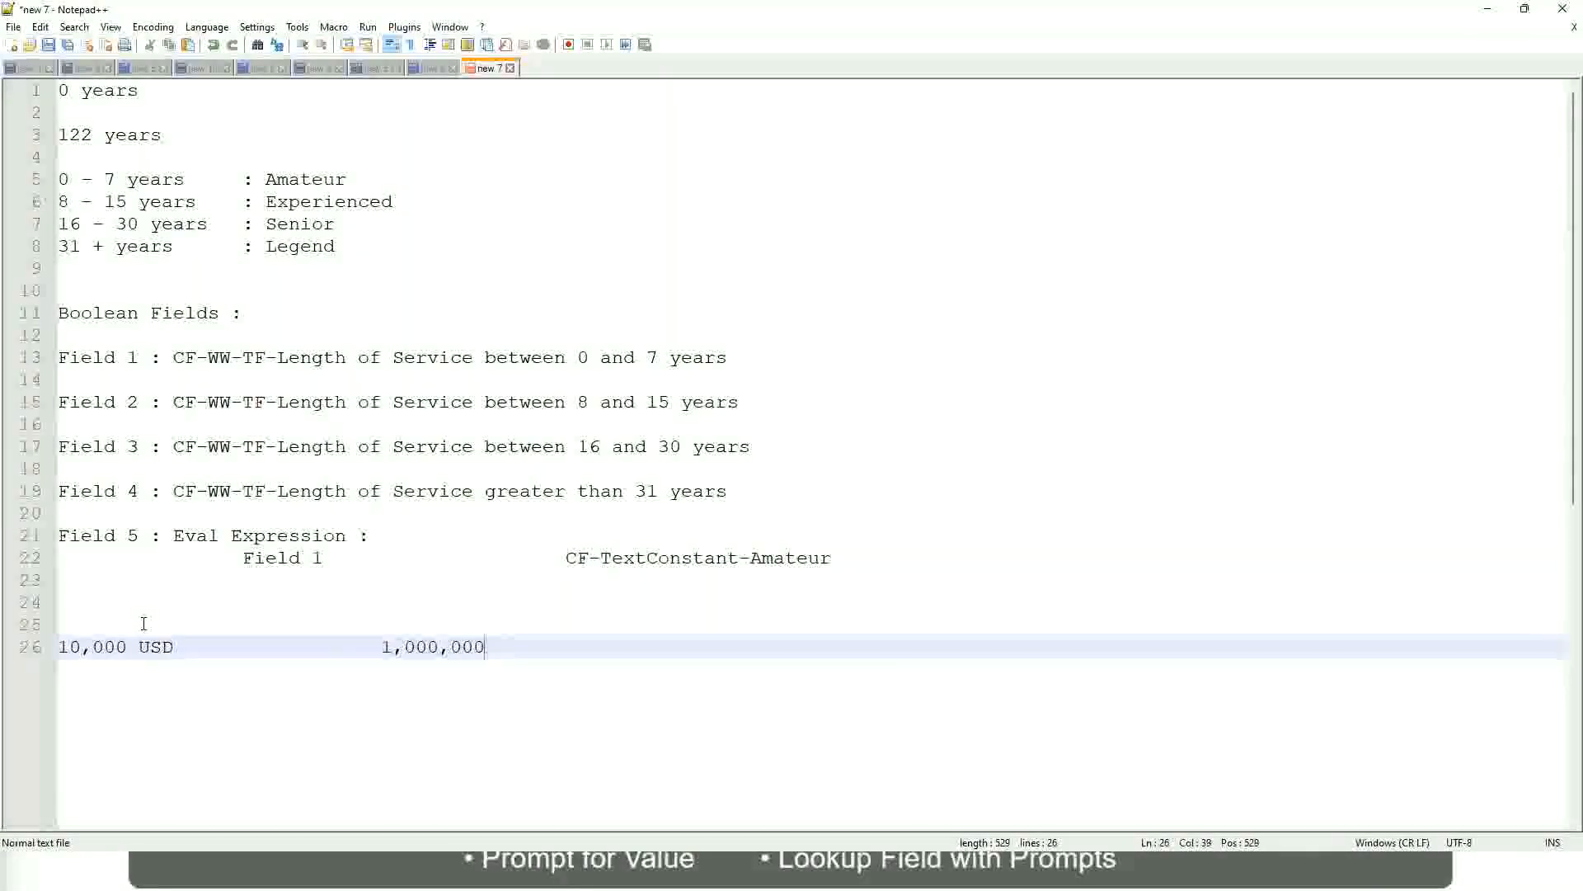
Add the currency USD after the amount 1,000,000 in the second column of the notes
key(Left)
key(Left)
key(Left)
key(Left)
key(Left)
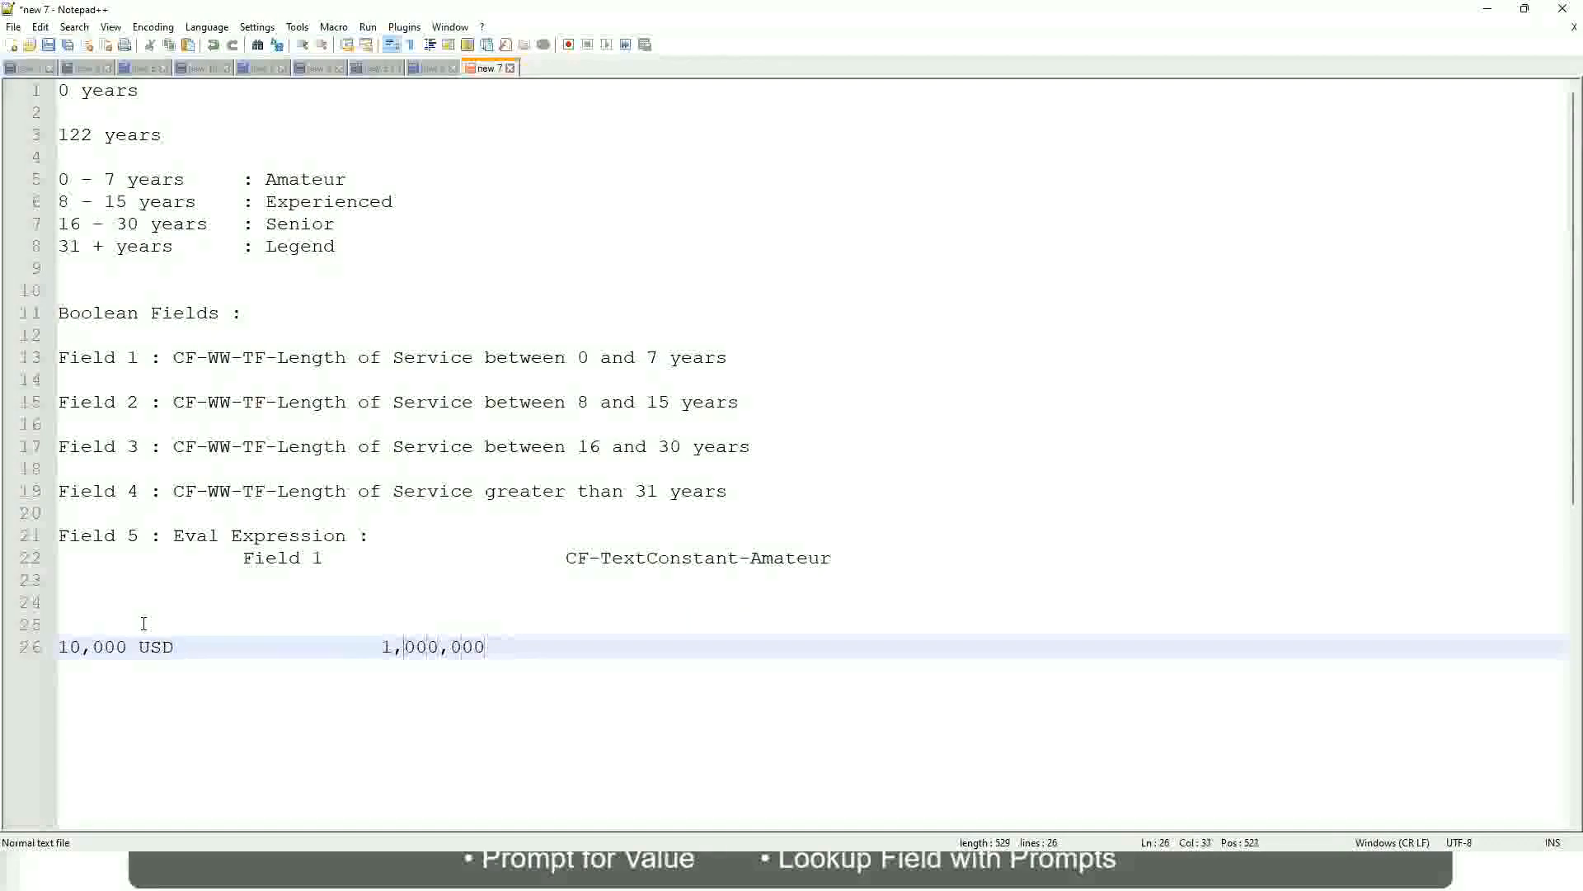
key(End)
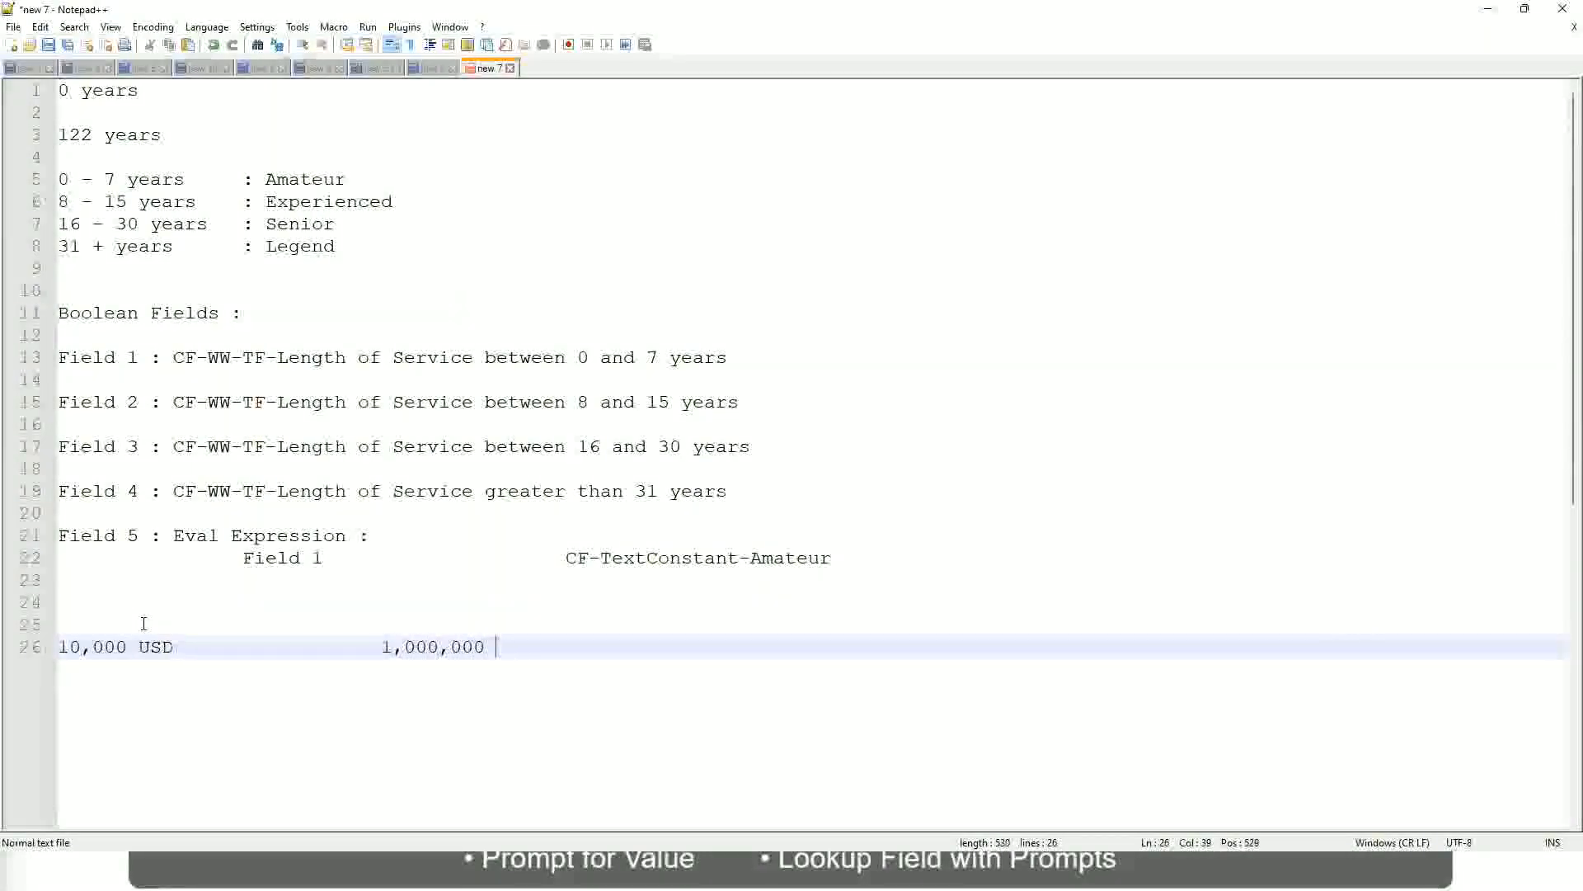
text(USD)
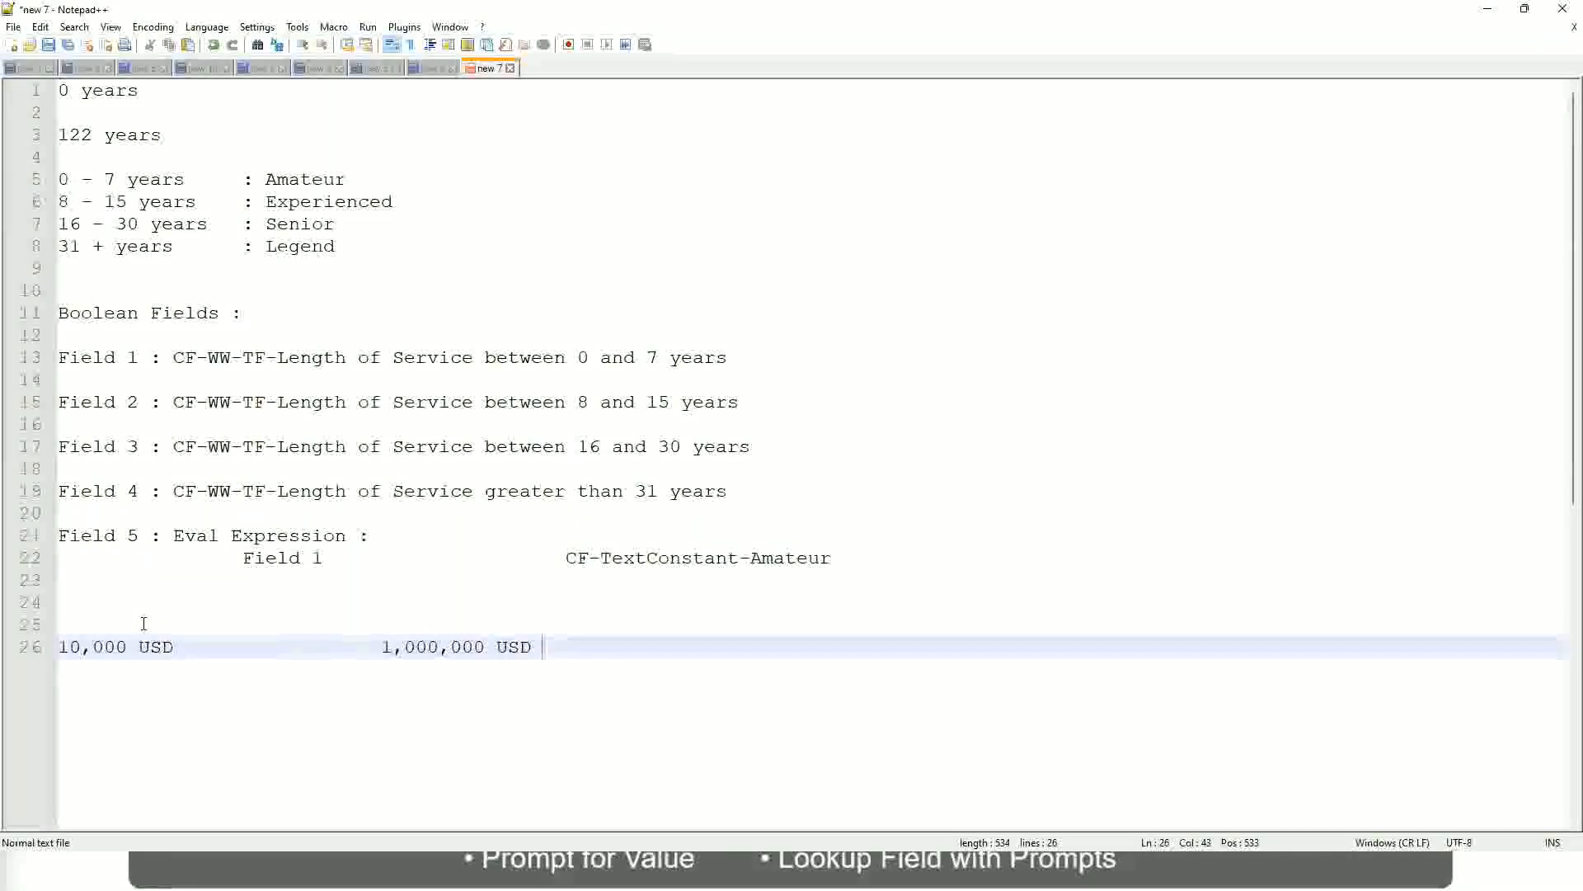
Write the first amount band as "10 - 50,000 : Low" below the USD amounts, leaving one blank line between
key(Return)
key(Return)
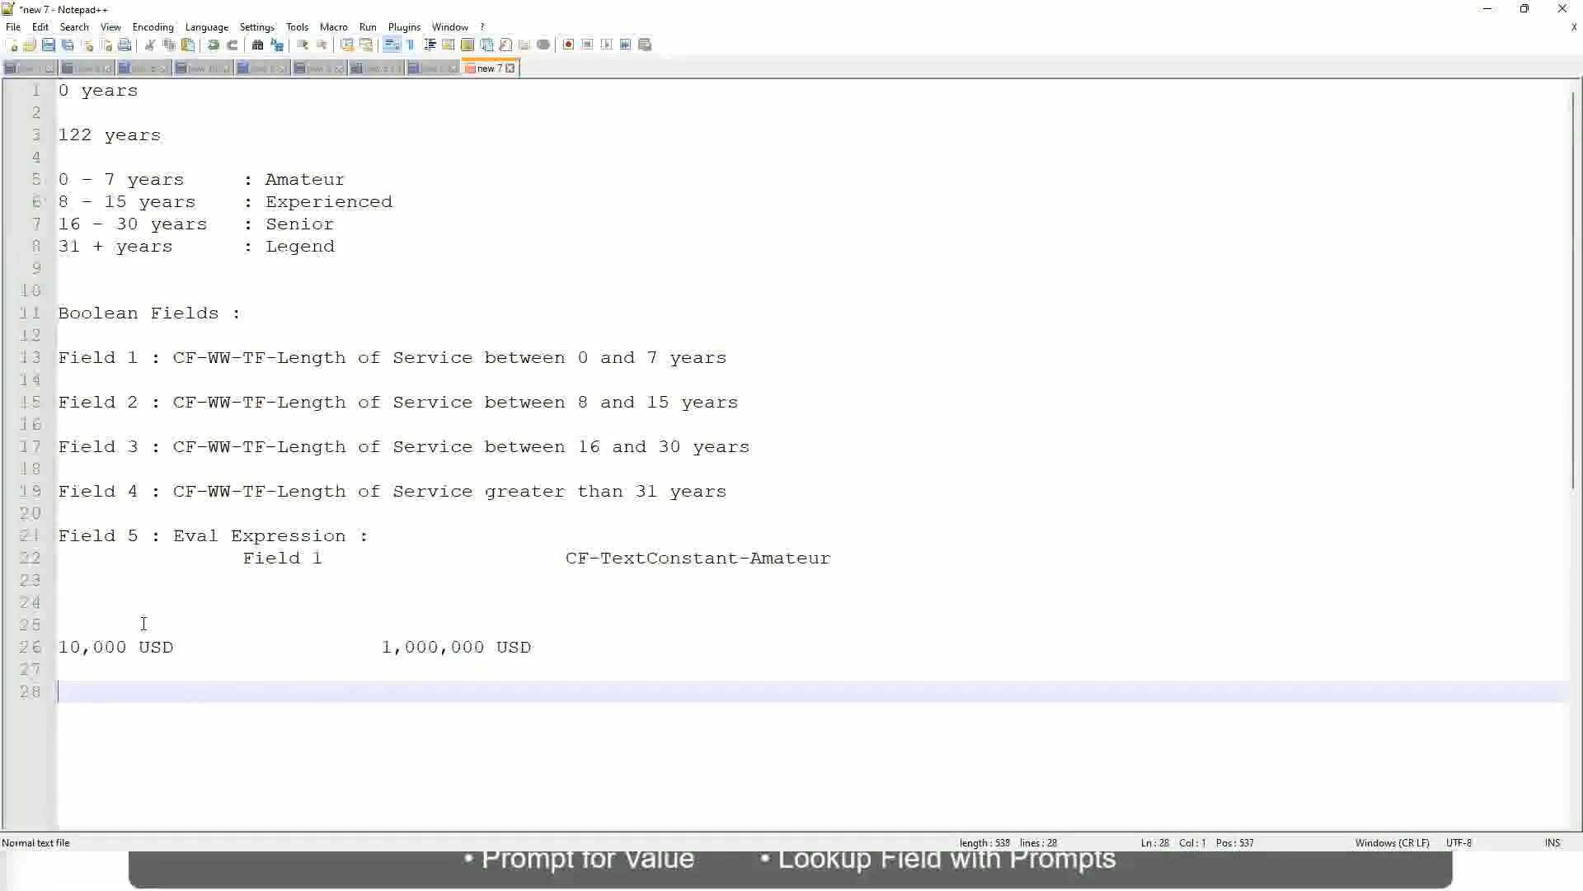
text(10 - 50,000)
key(Tab)
key(Tab)
key(Tab)
key(Tab)
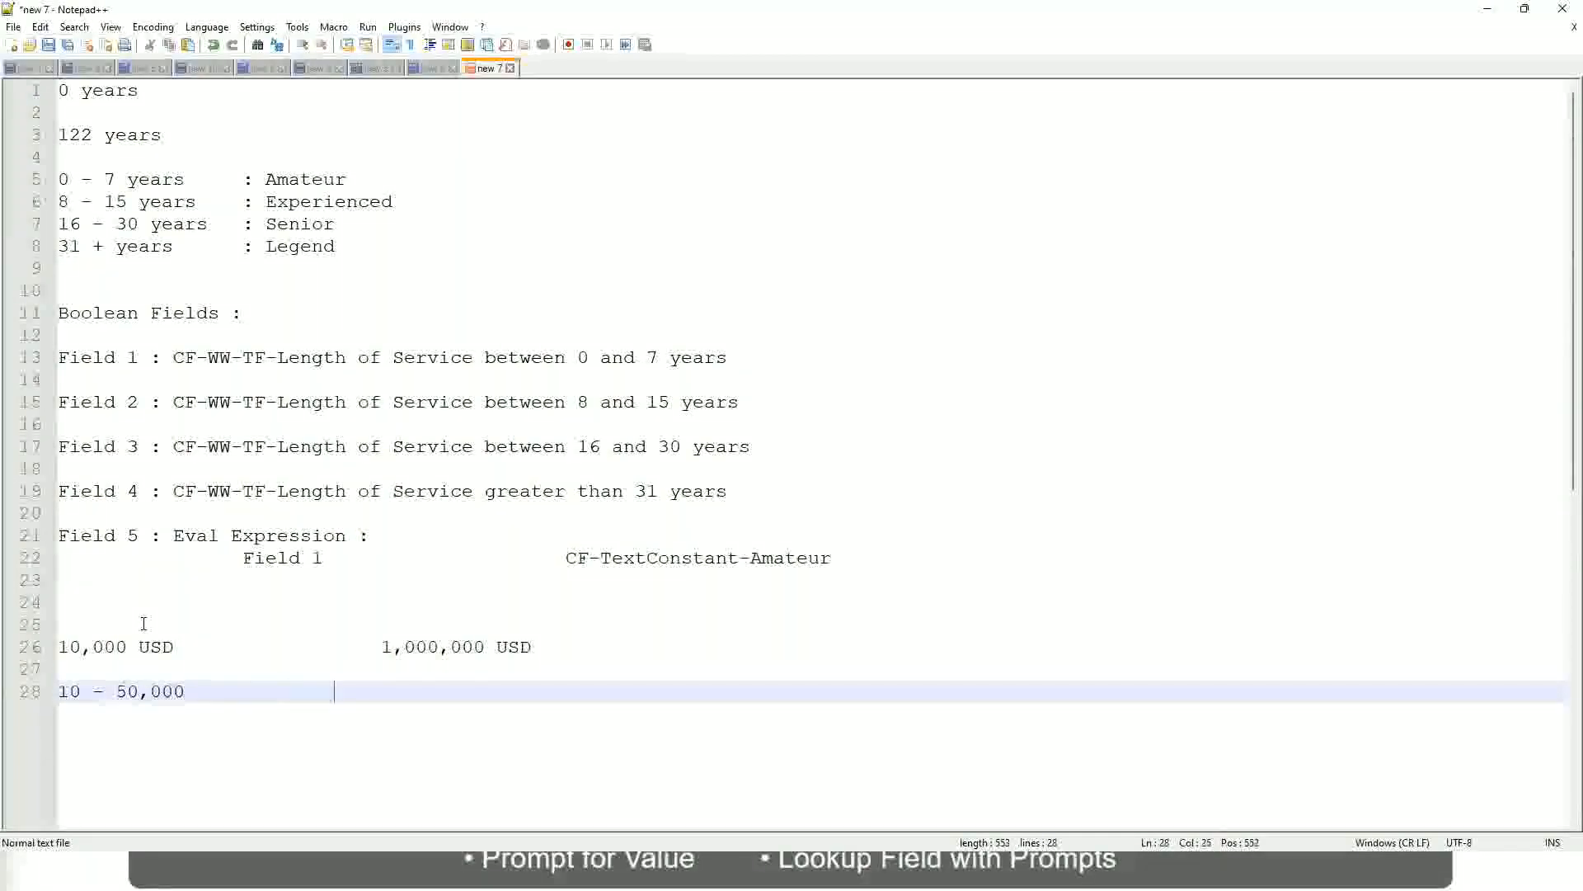
text(: Low)
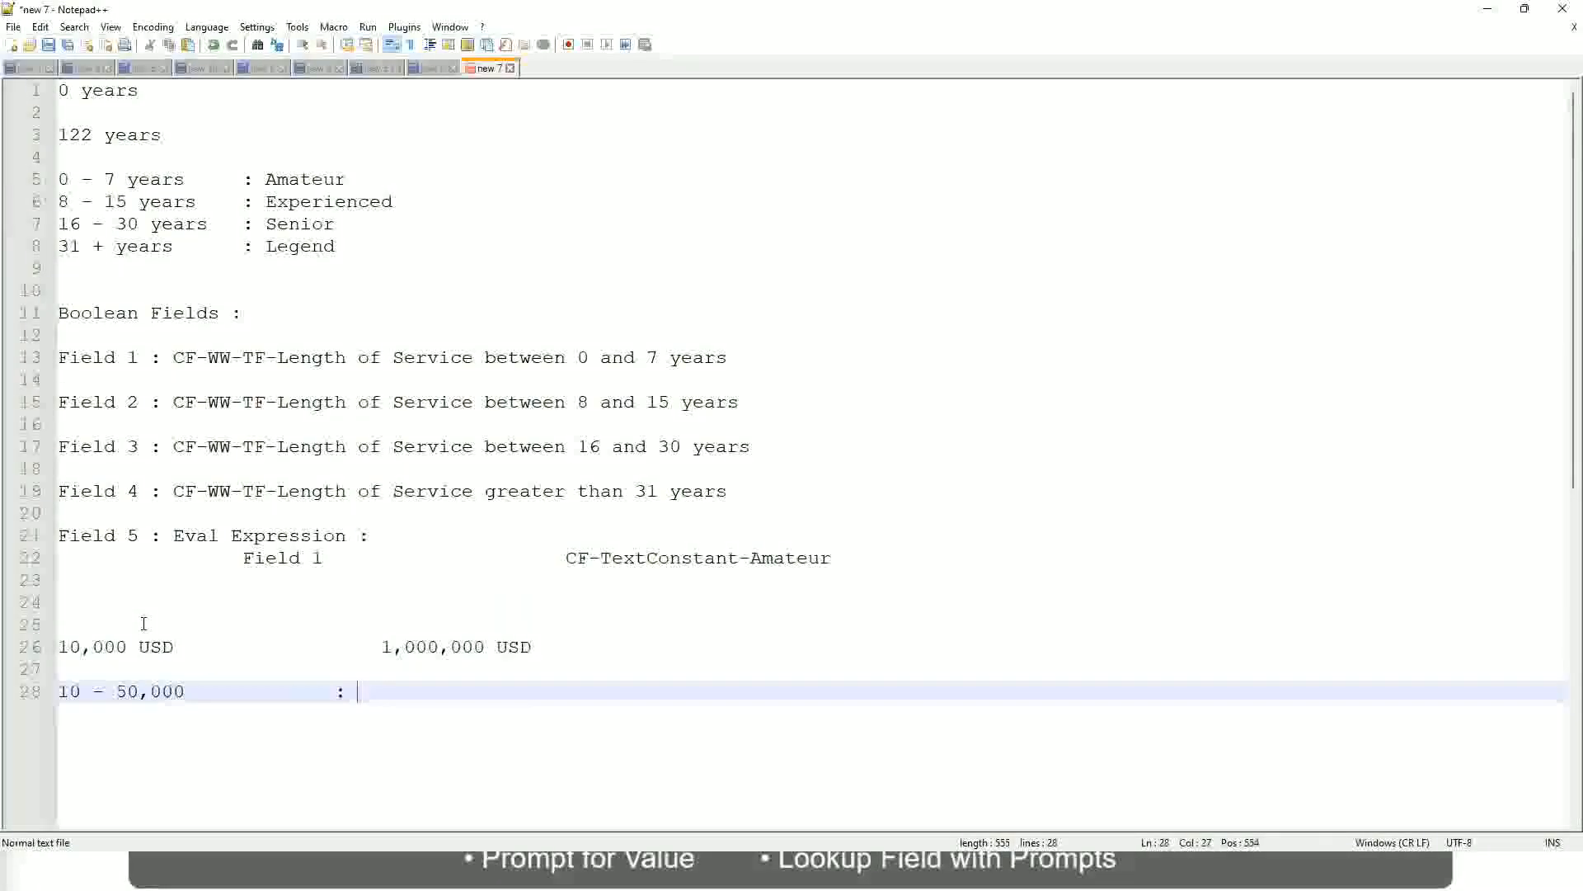
Add the band "50,001 - 150,000 : Medium" directly under the Low band, with its label aligned in the same column
key(Return)
key(Return)
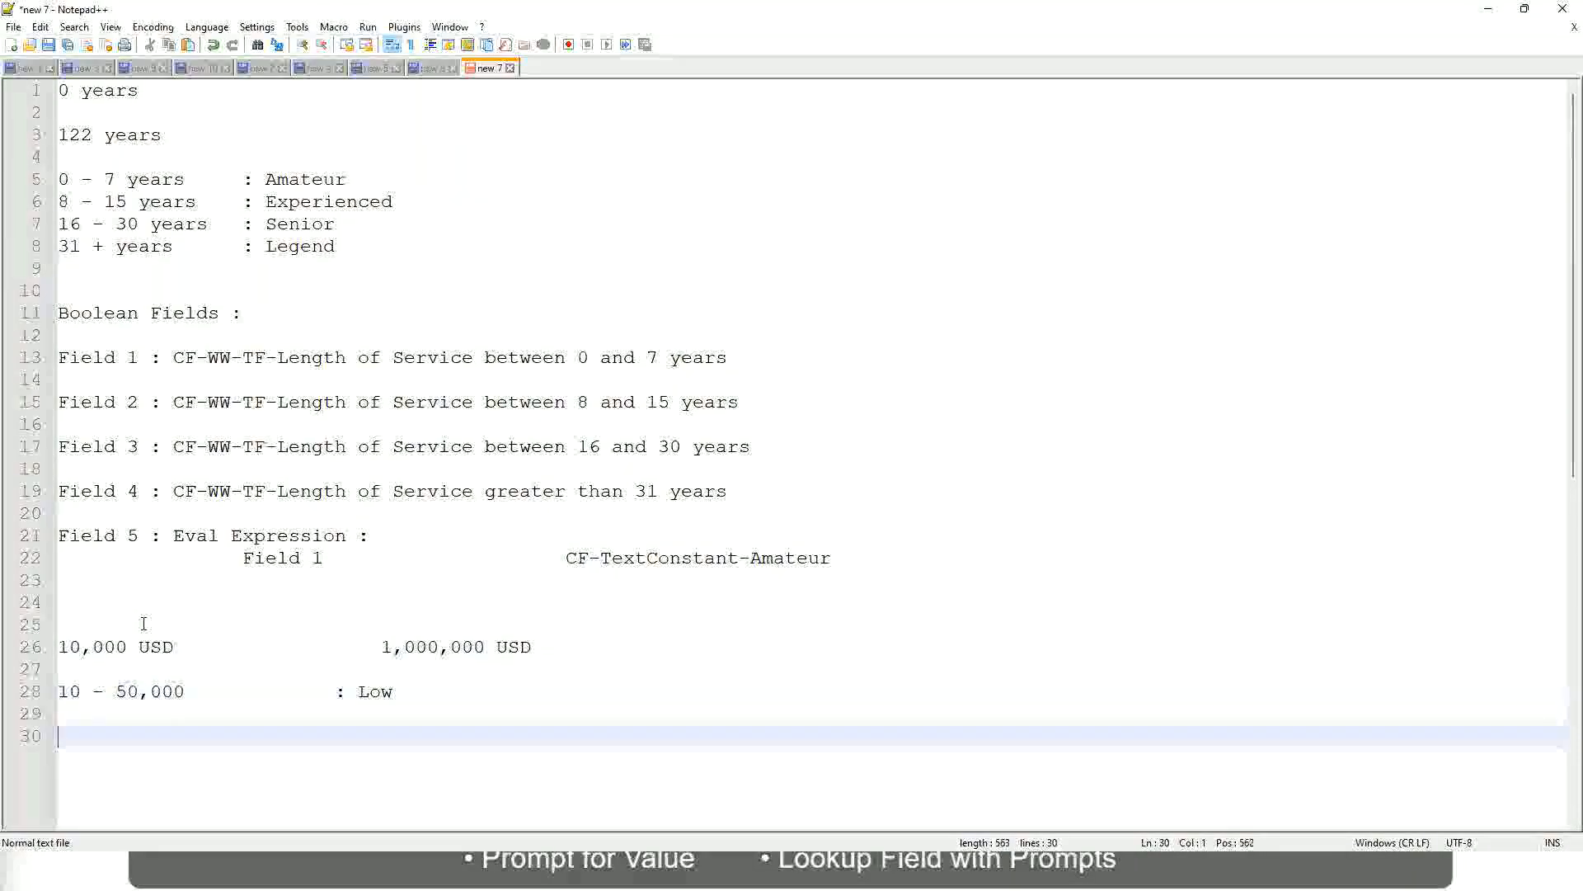
key(Up)
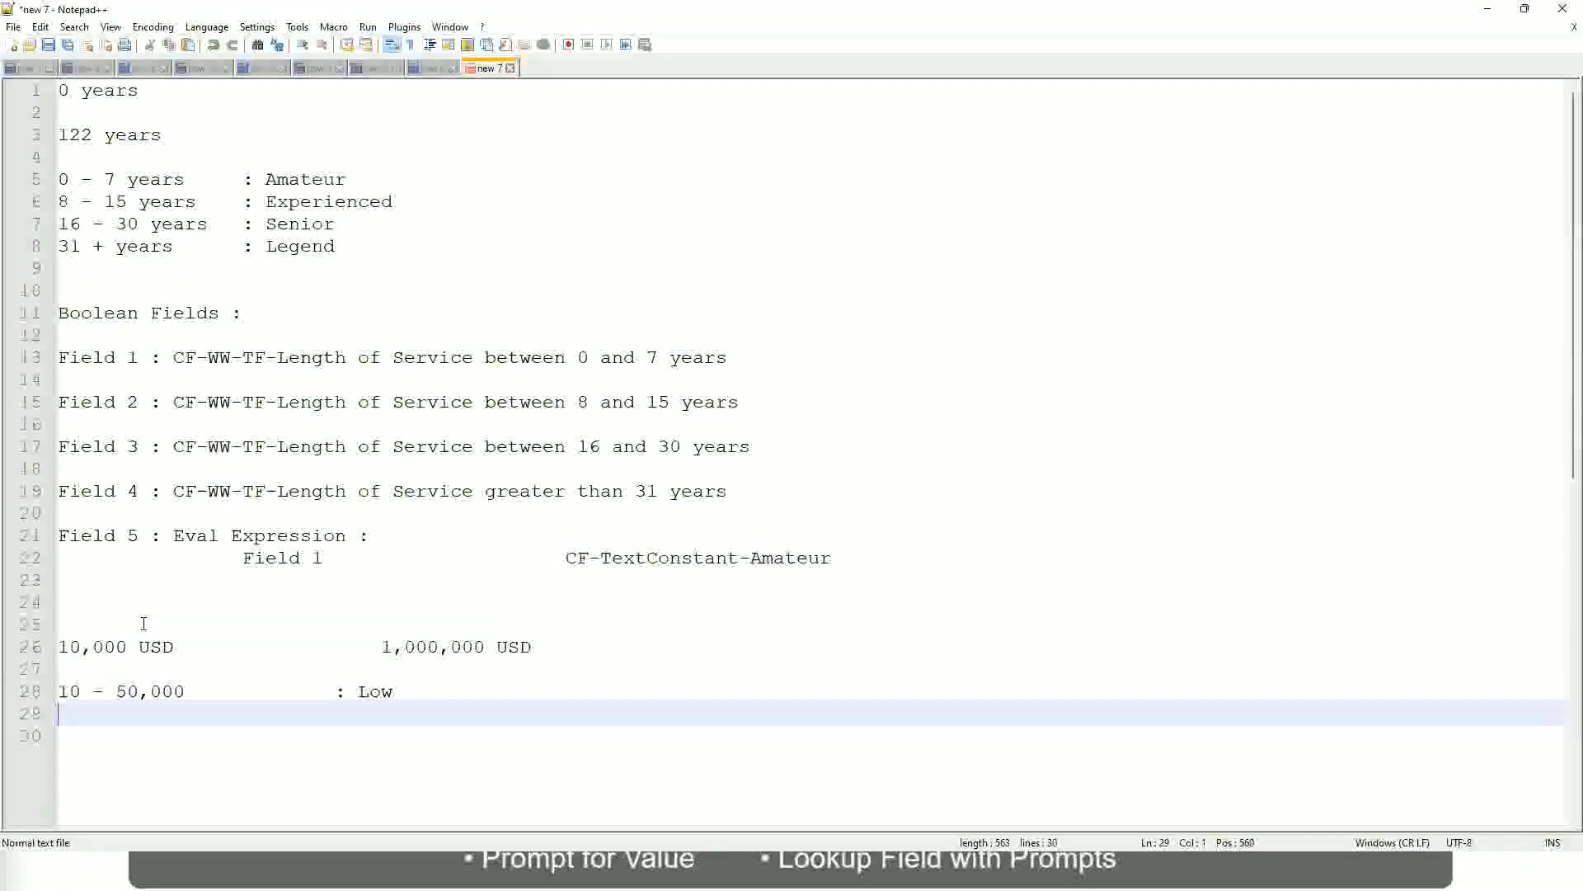
text(50,001 )
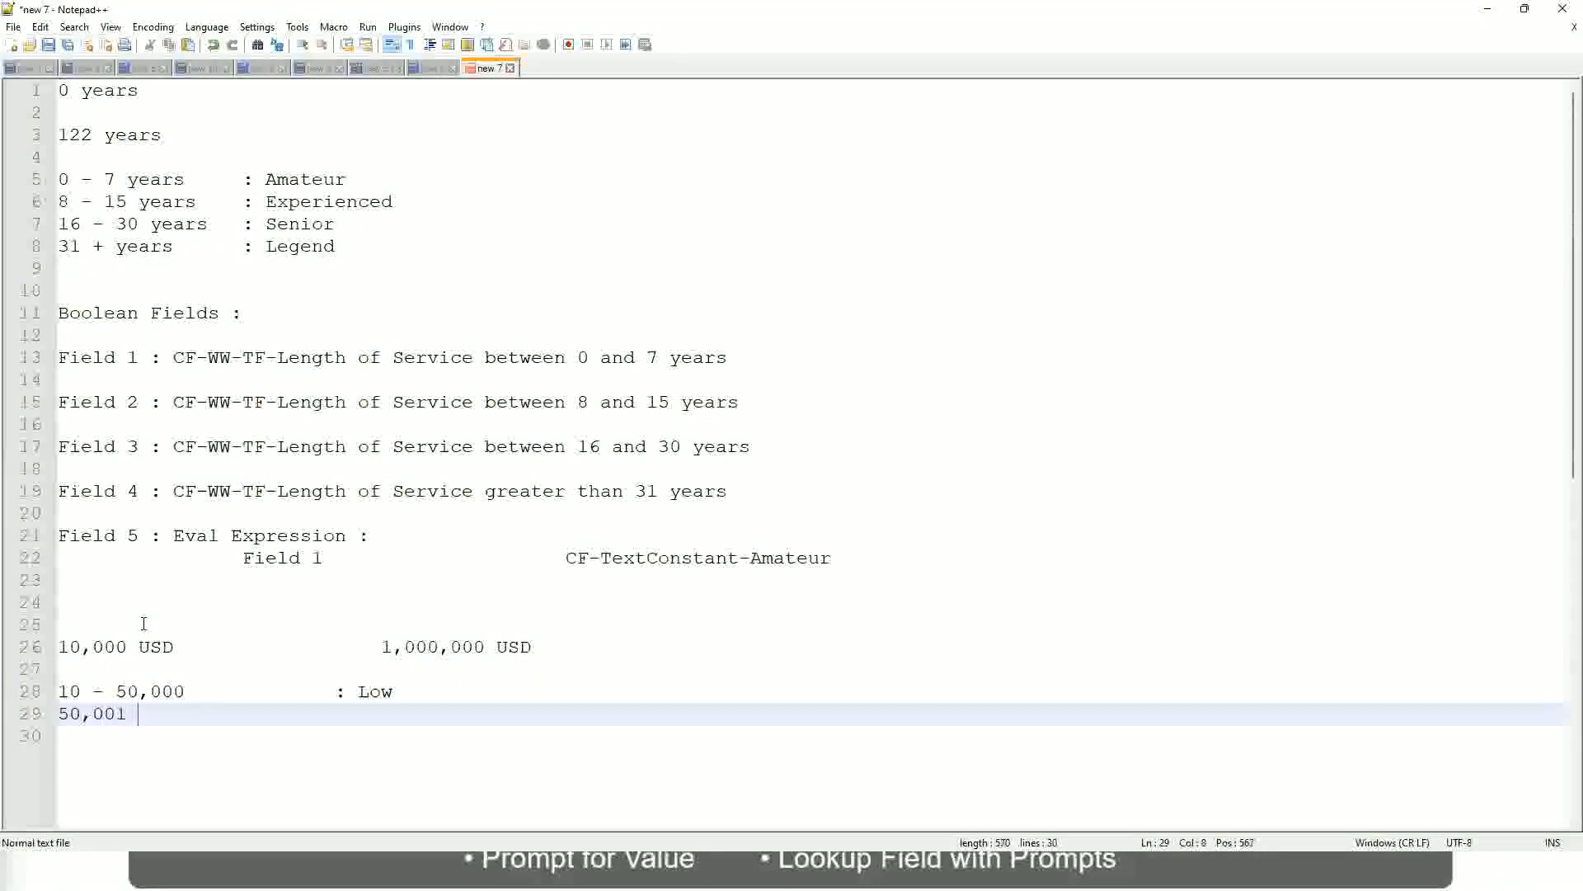
text(- 150,000)
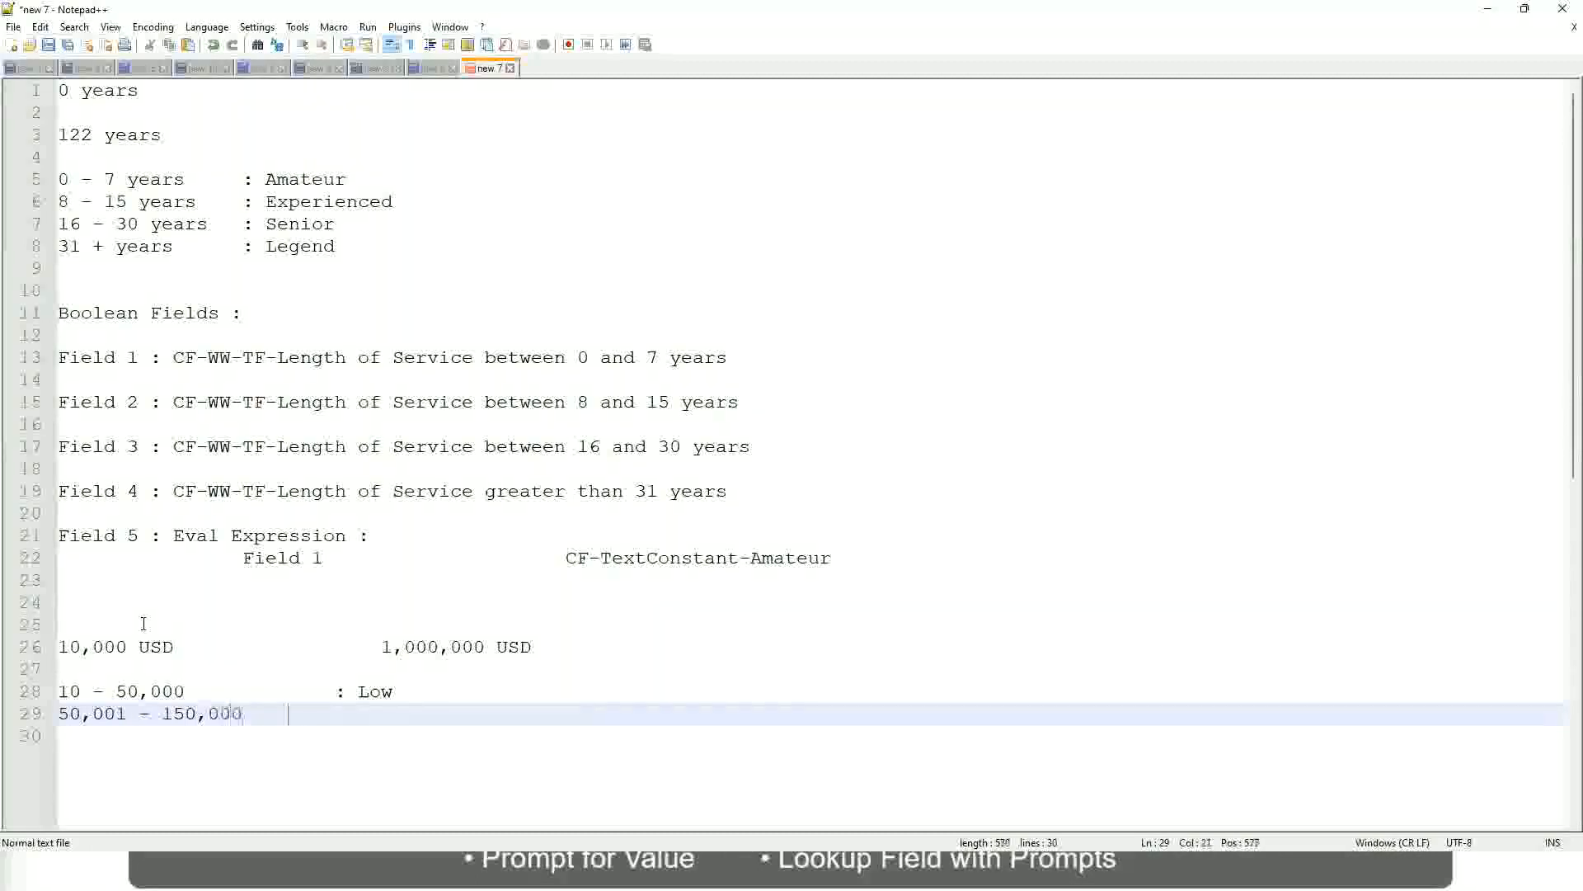
key(Tab)
key(Tab)
text(: Med)
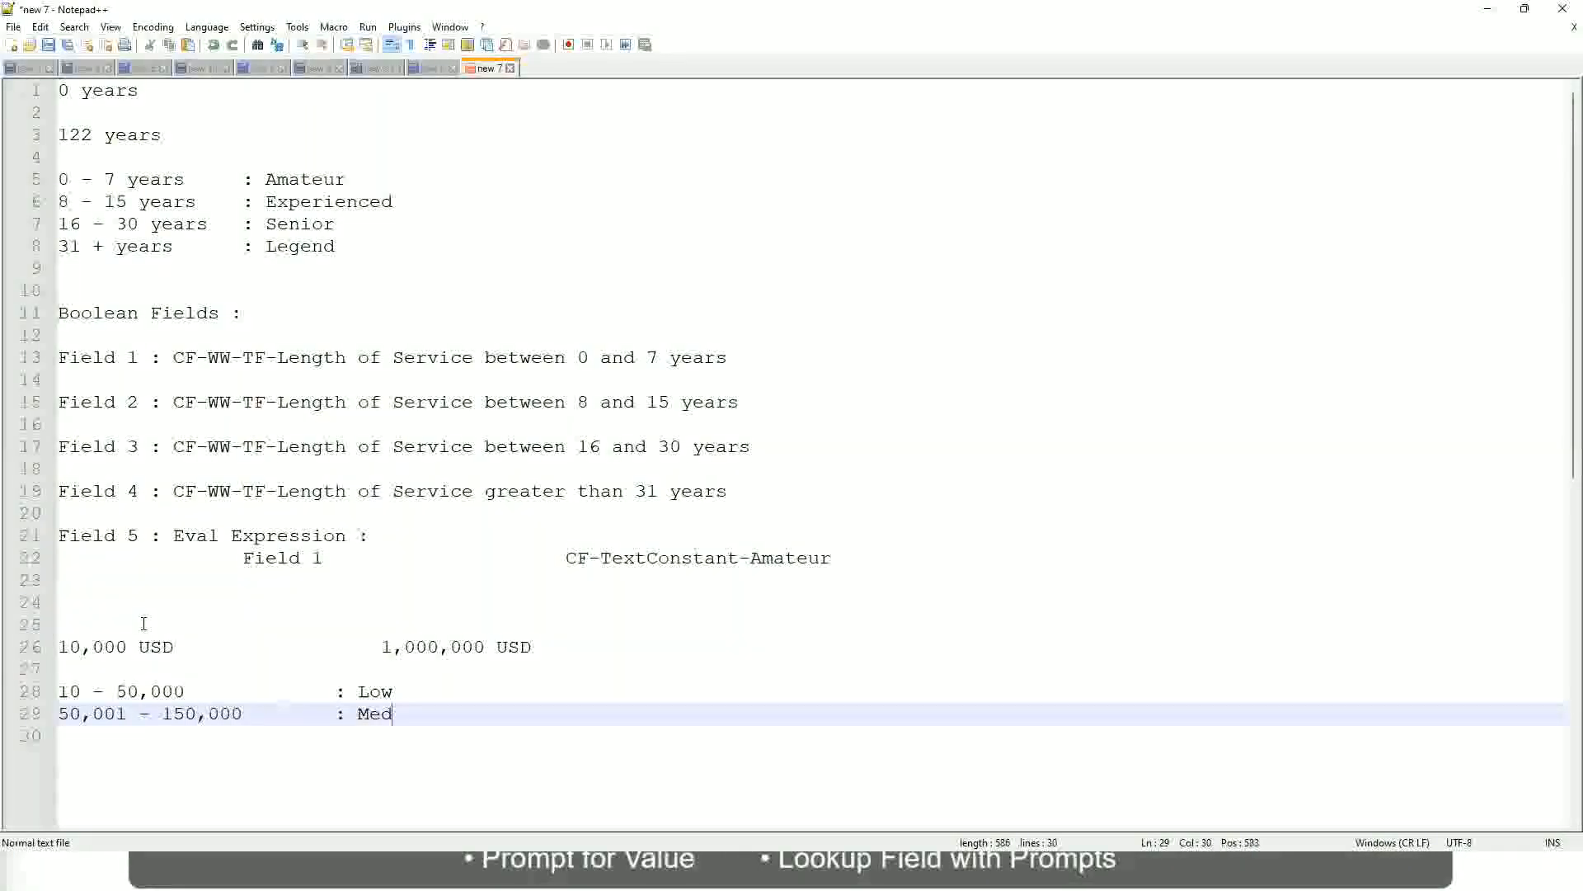
text(ium)
Add the band "> 150,000 : High" under the Medium band, with its label aligned in the same column
key(Return)
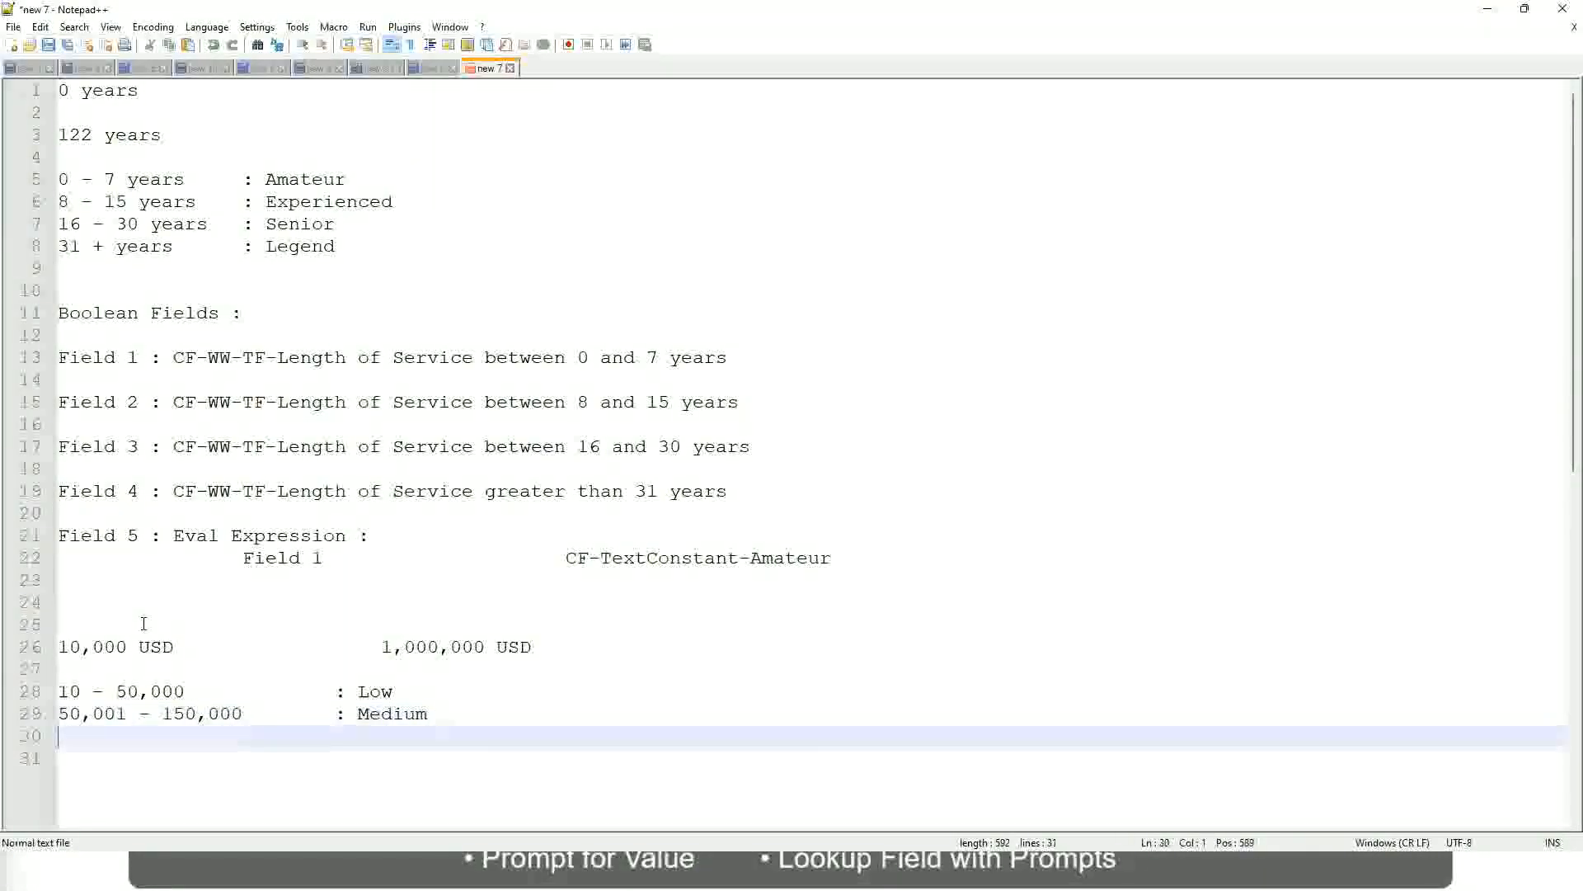
text(> 1)
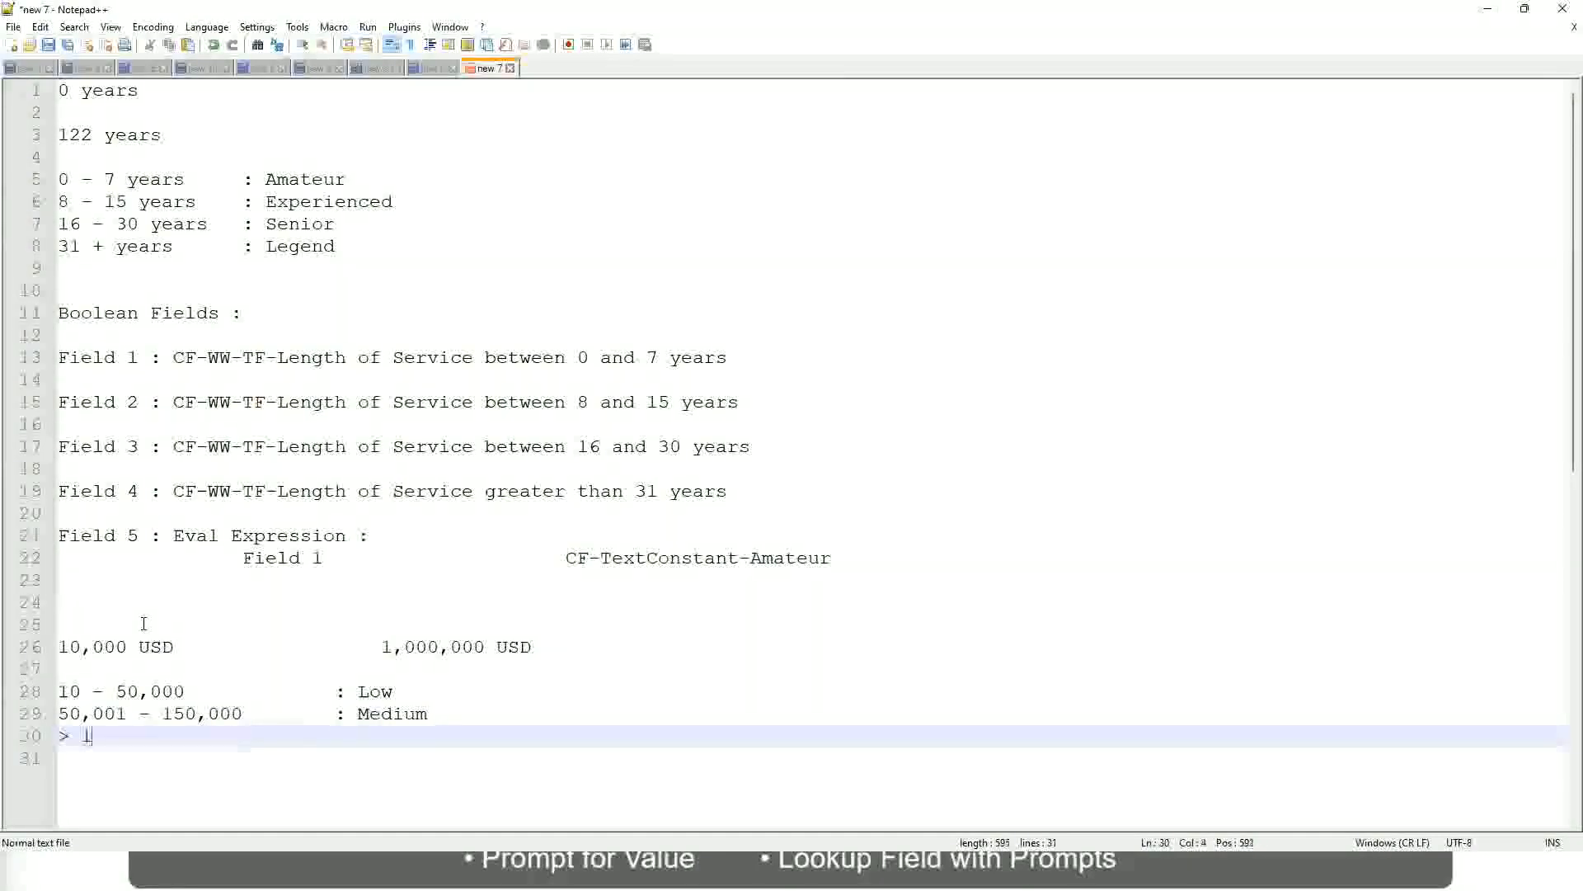
text(50,000)
key(Tab)
key(Tab)
key(Tab)
key(Tab)
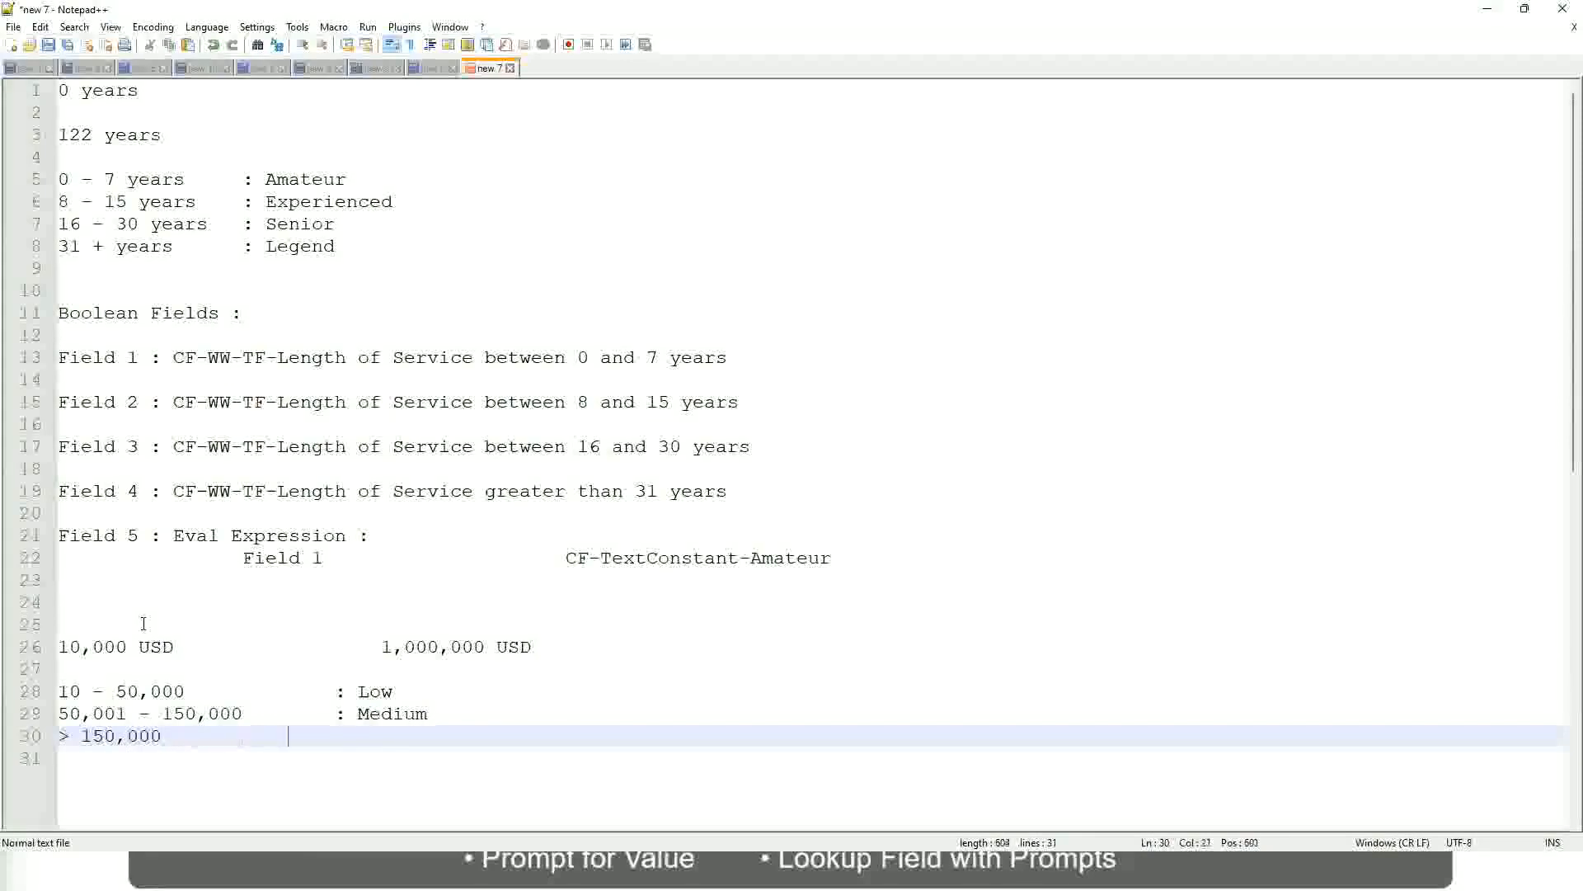
text(: High)
Examine how the USD amounts relate to the Low, Medium and High bands in the notes
click(50, 646)
click(69, 645)
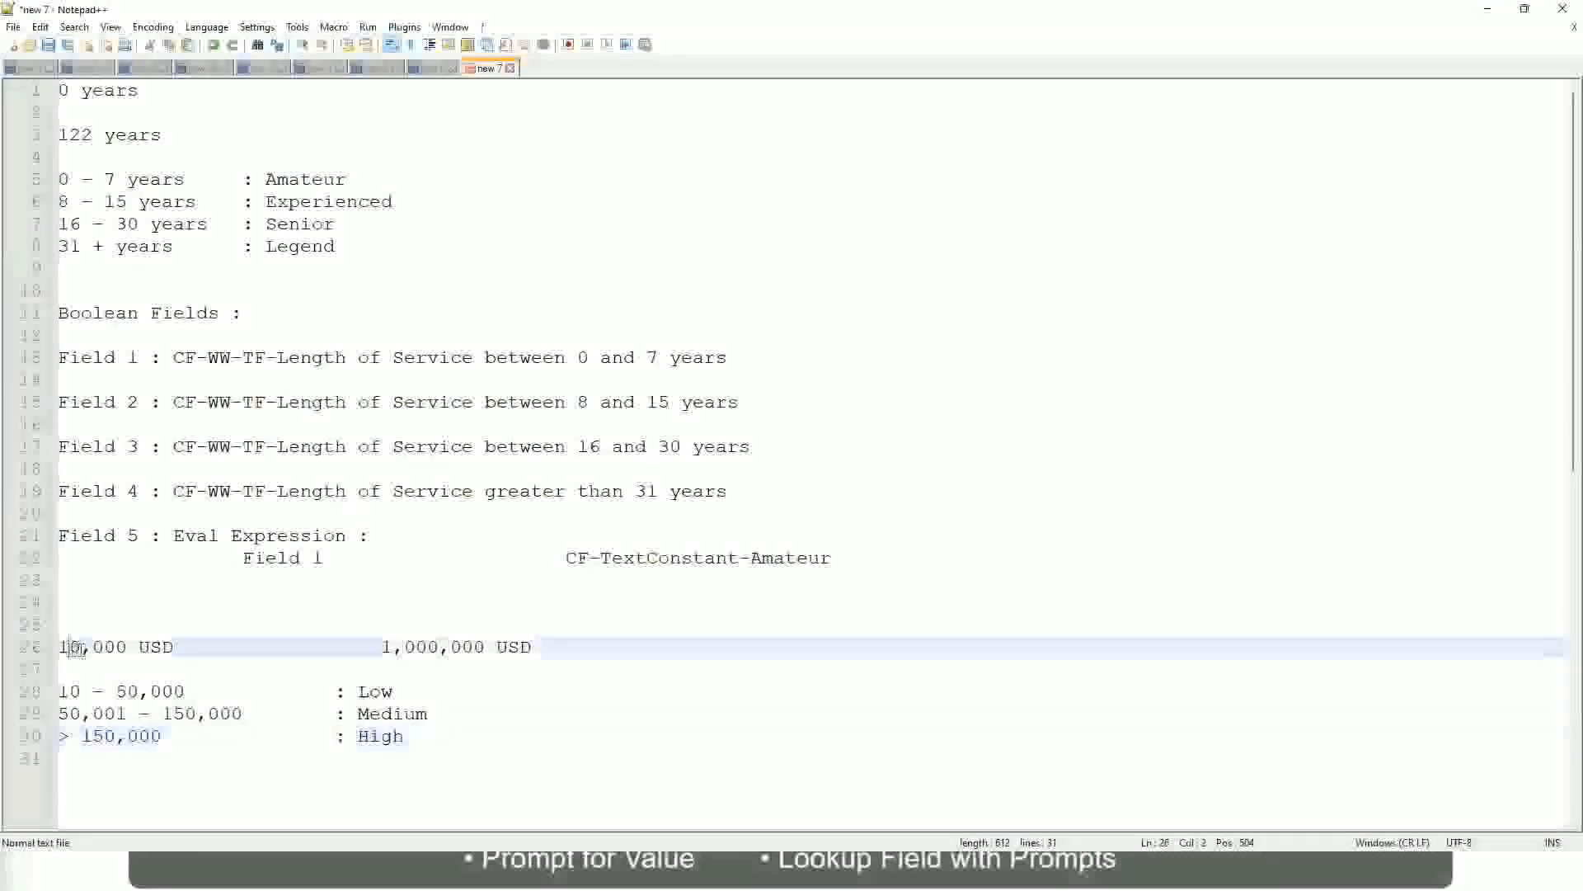
double_click(473, 648)
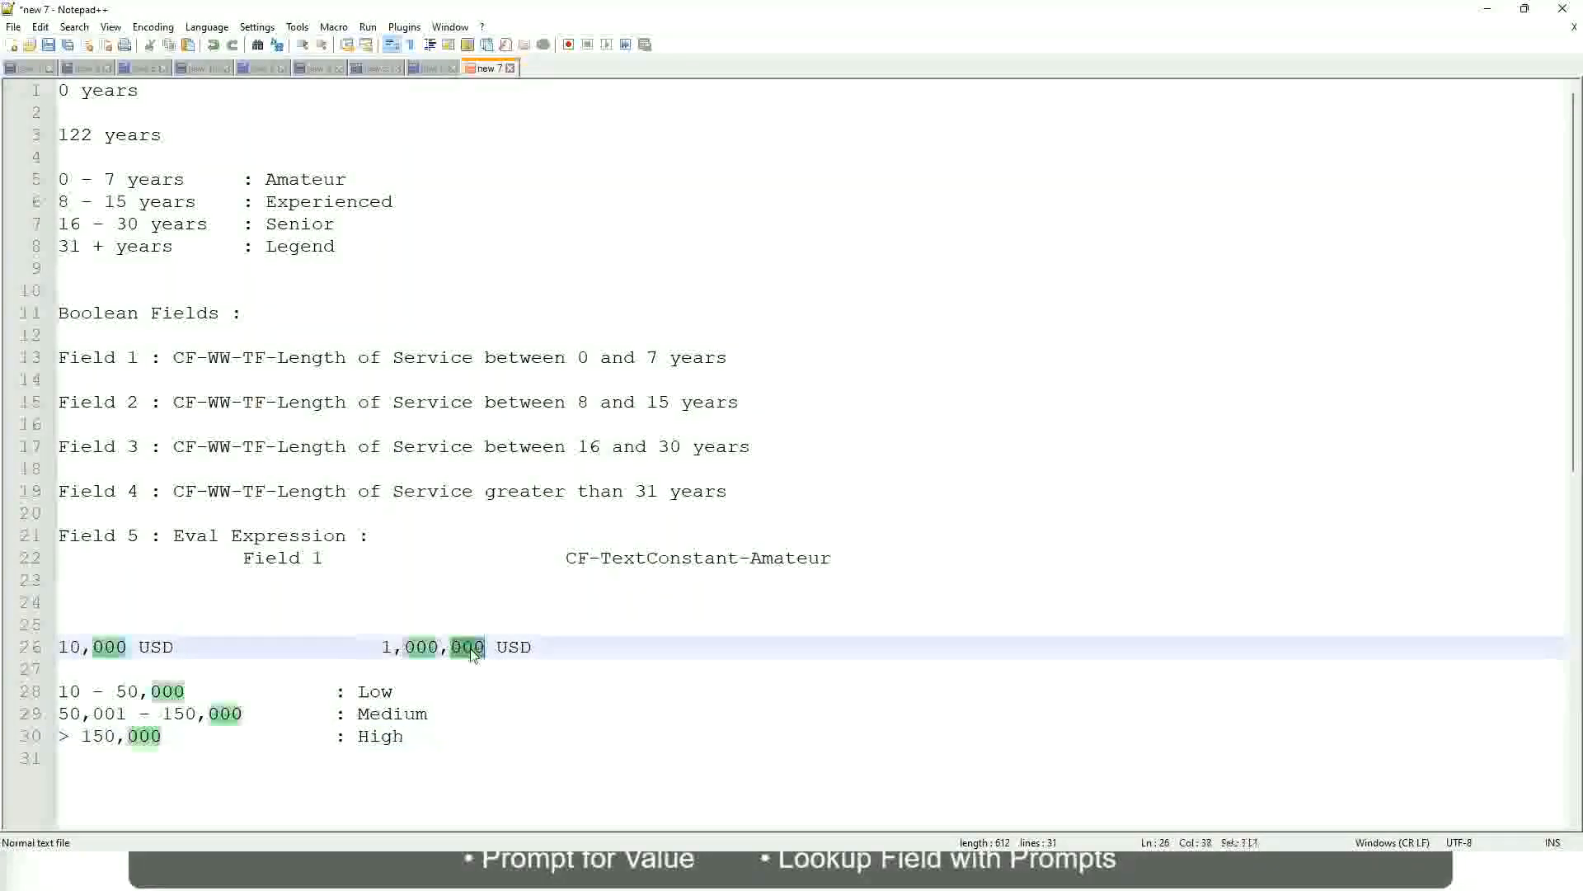
click(290, 713)
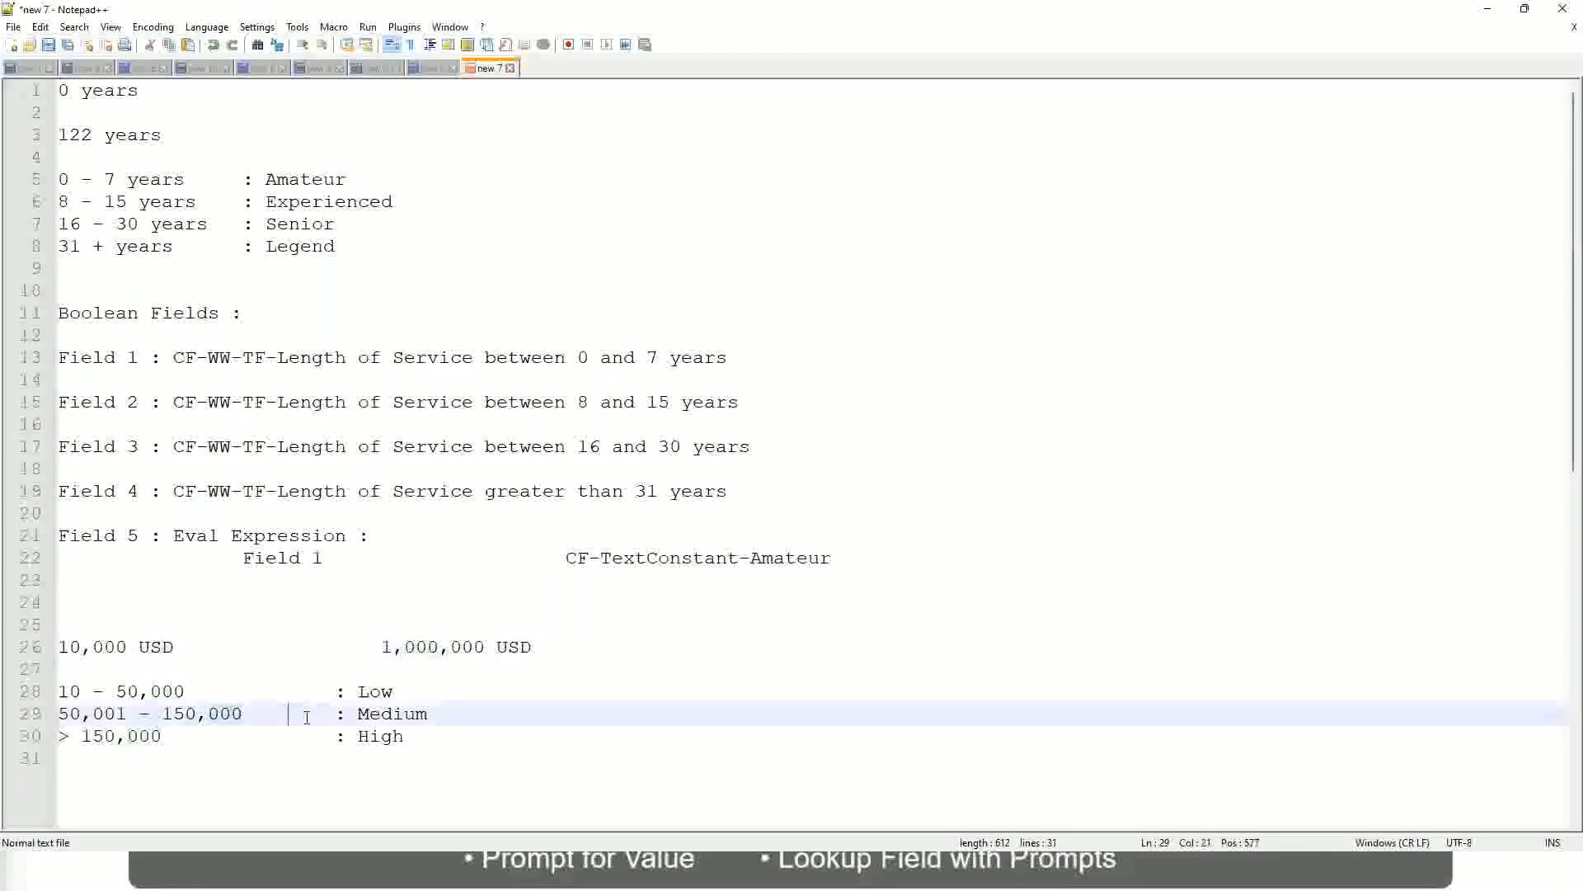
click(49, 646)
click(489, 650)
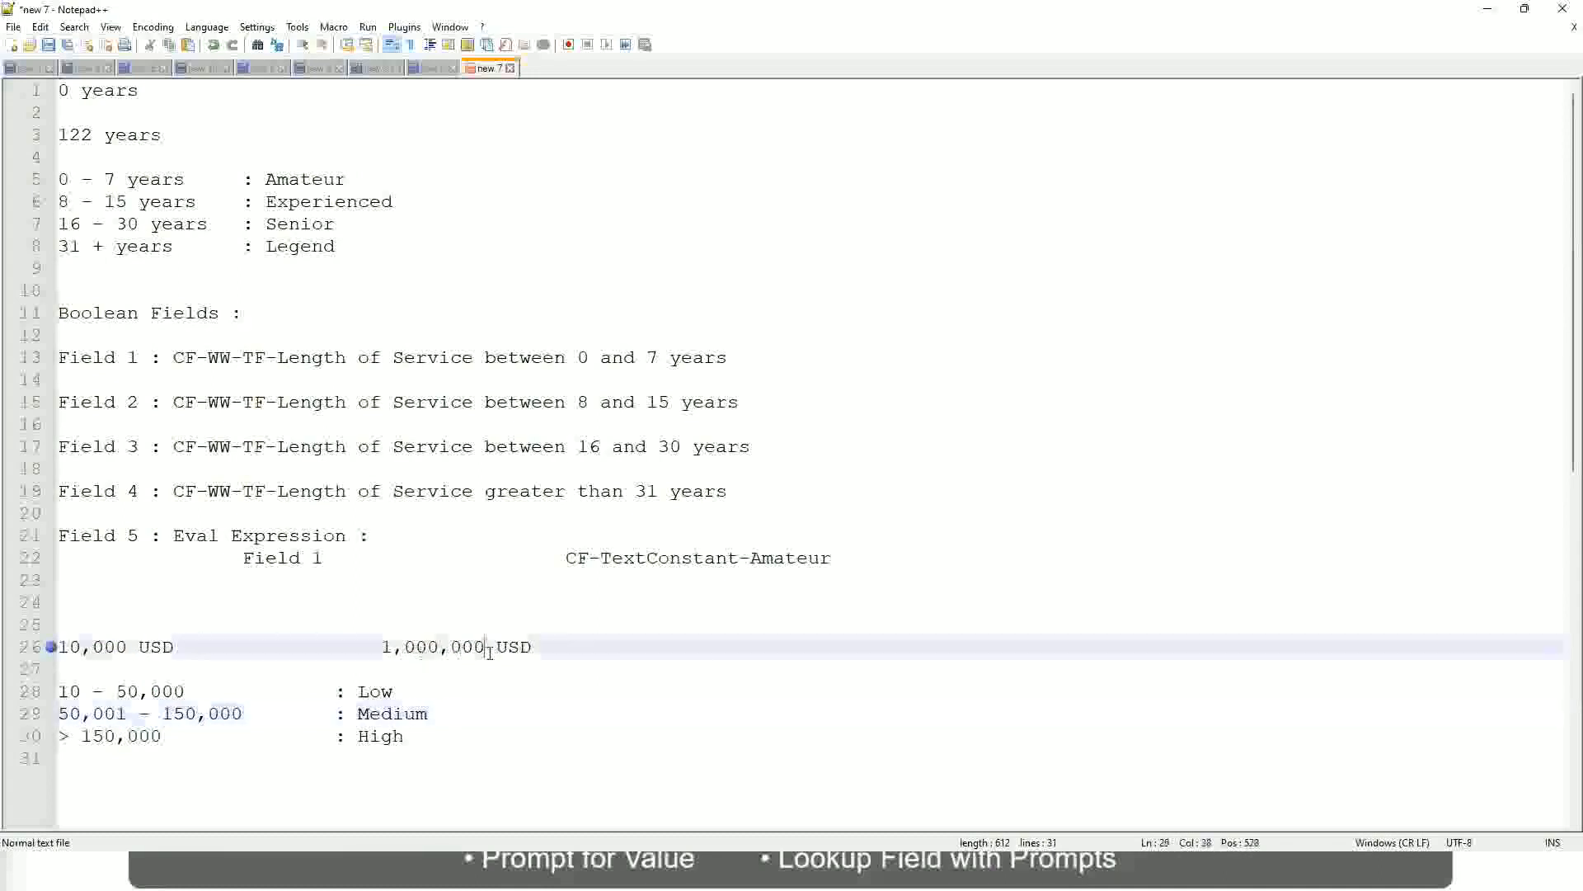
click(381, 693)
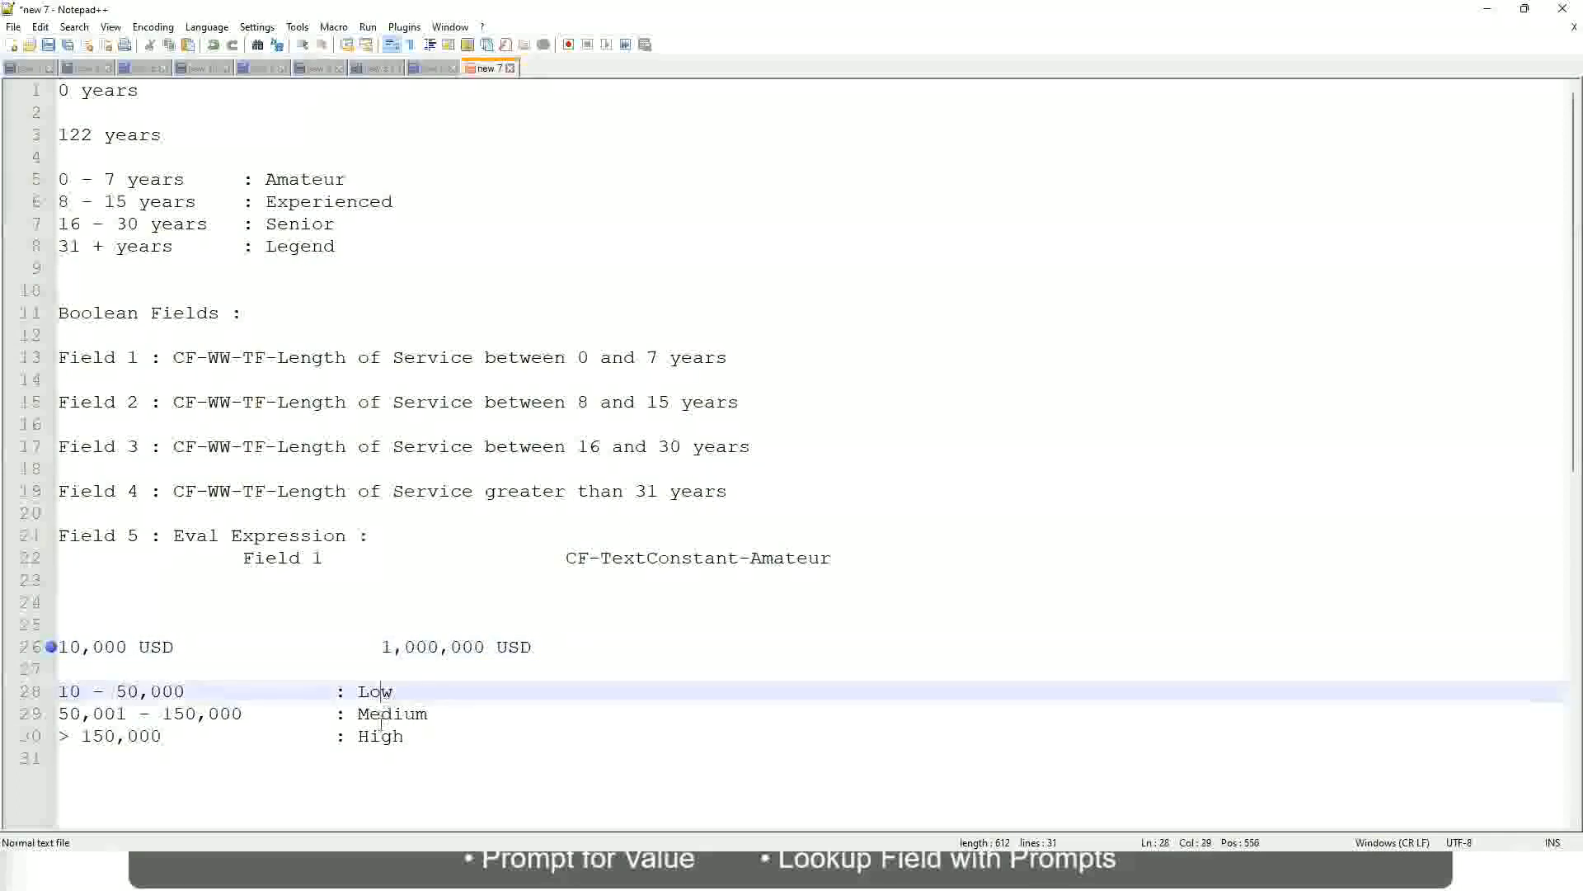
click(381, 736)
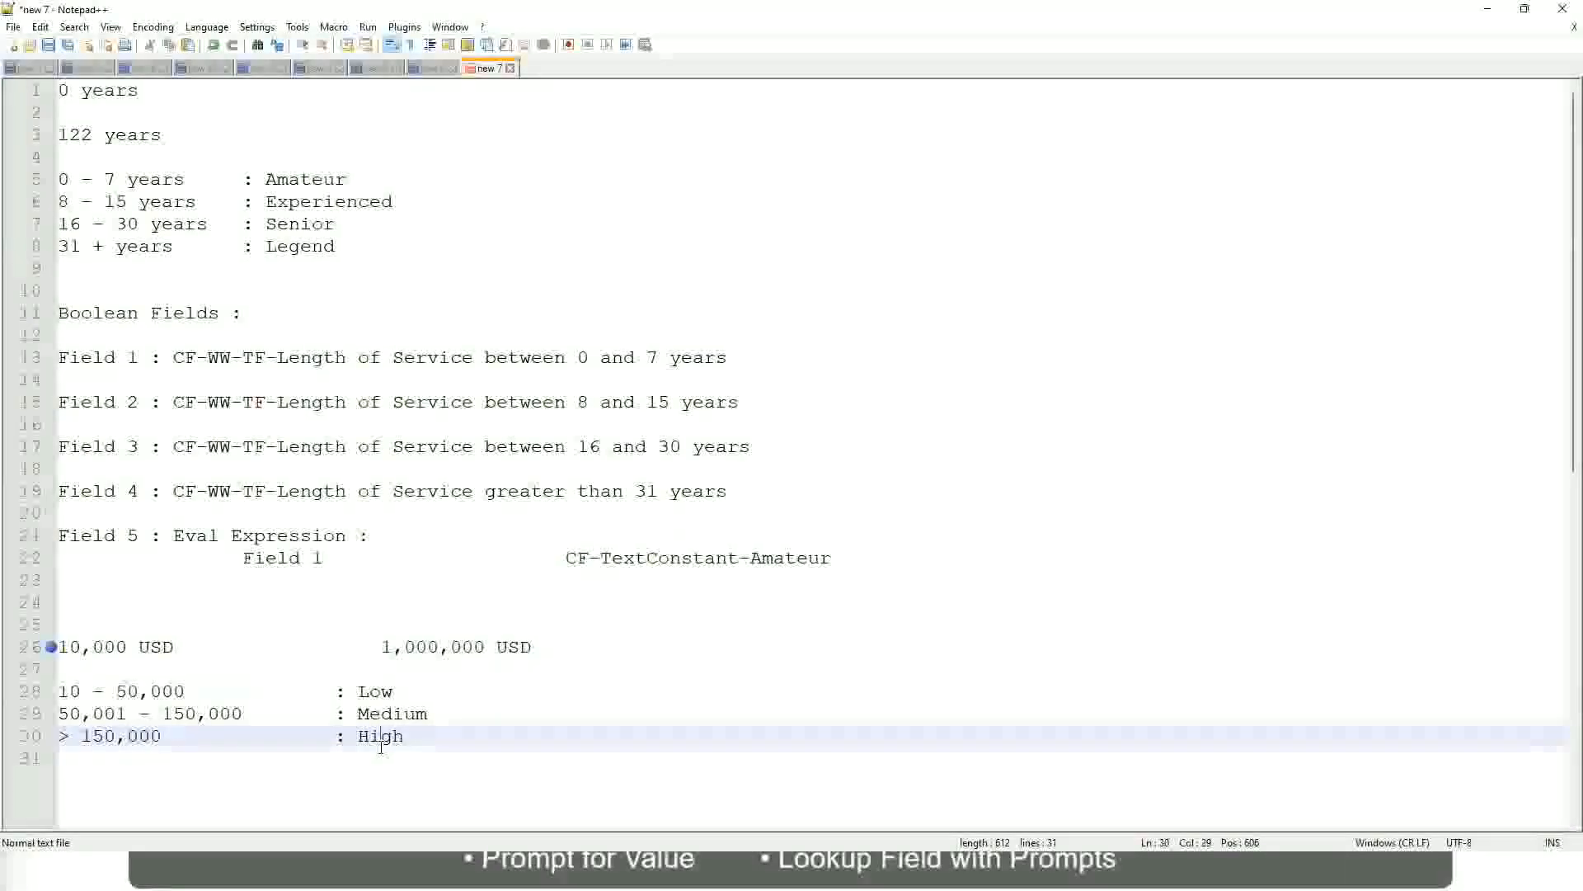
click(211, 666)
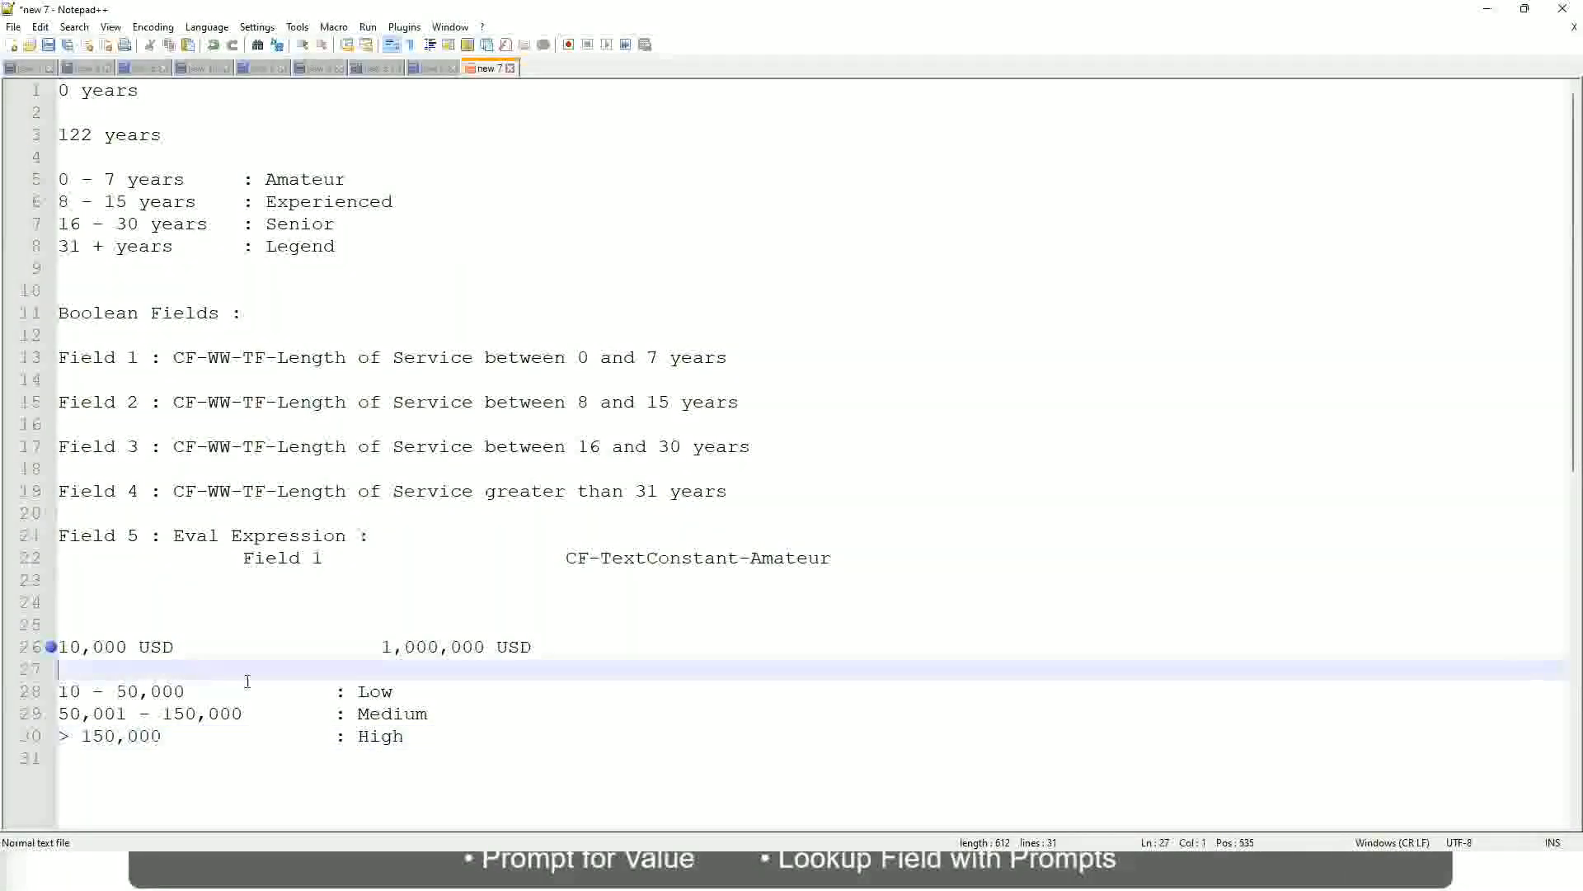
click(406, 734)
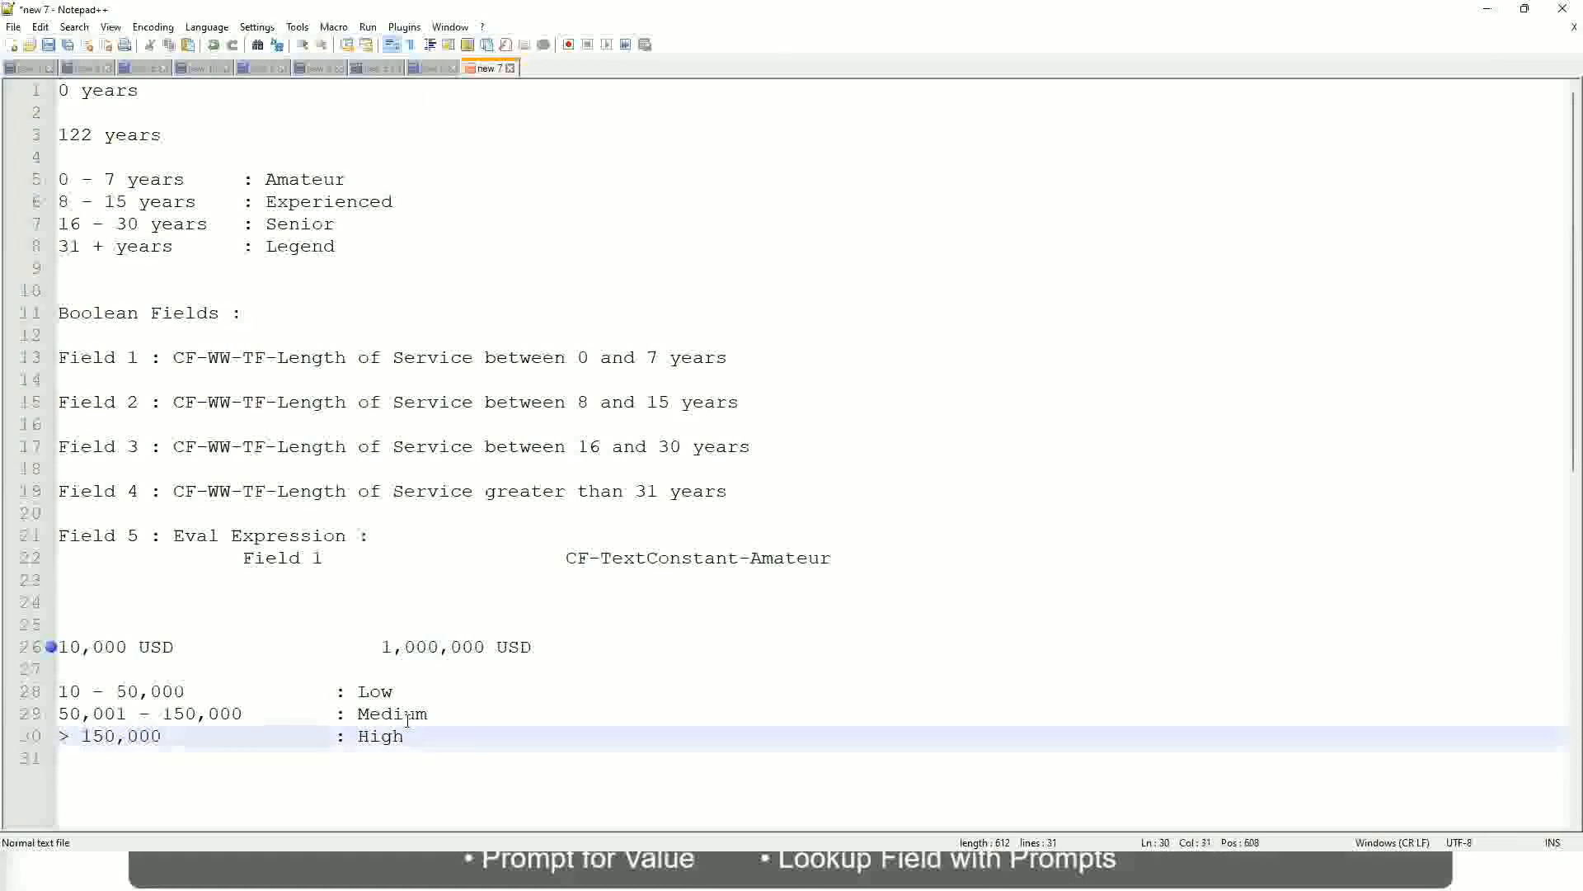